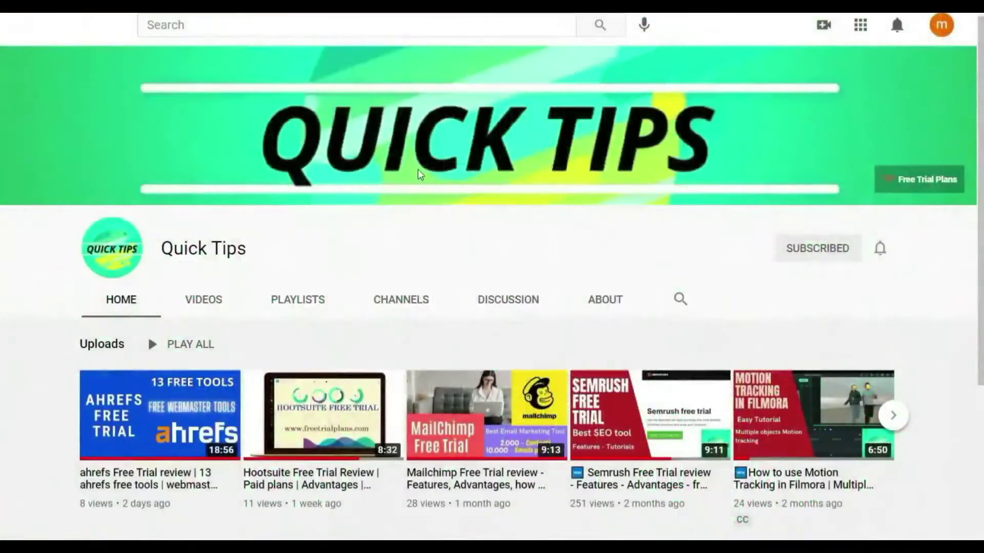
Look through the home, videos and playlists pages of the Quick Tips YouTube channel.
scroll(417, 171, "down", 5)
scroll(417, 173, "up", 5)
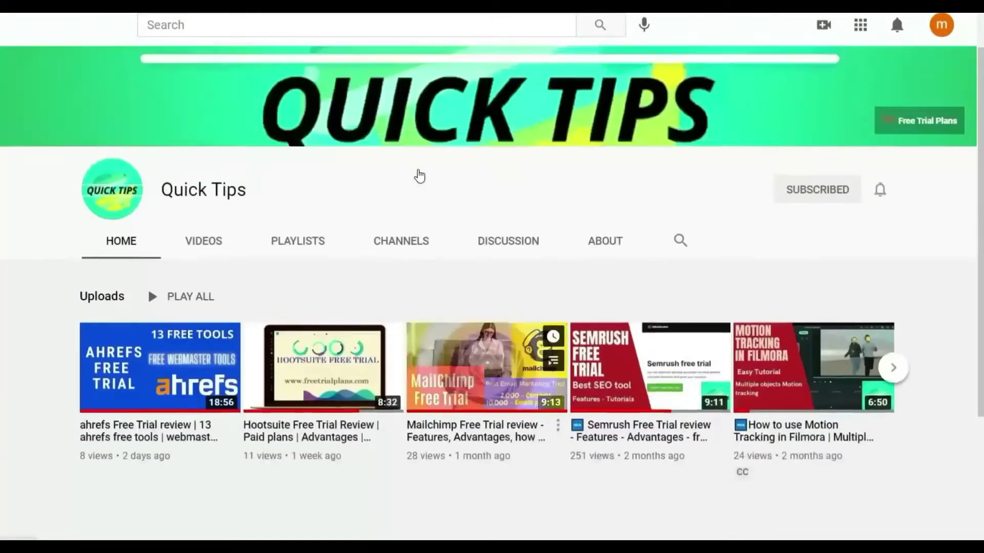
left_click(210, 308)
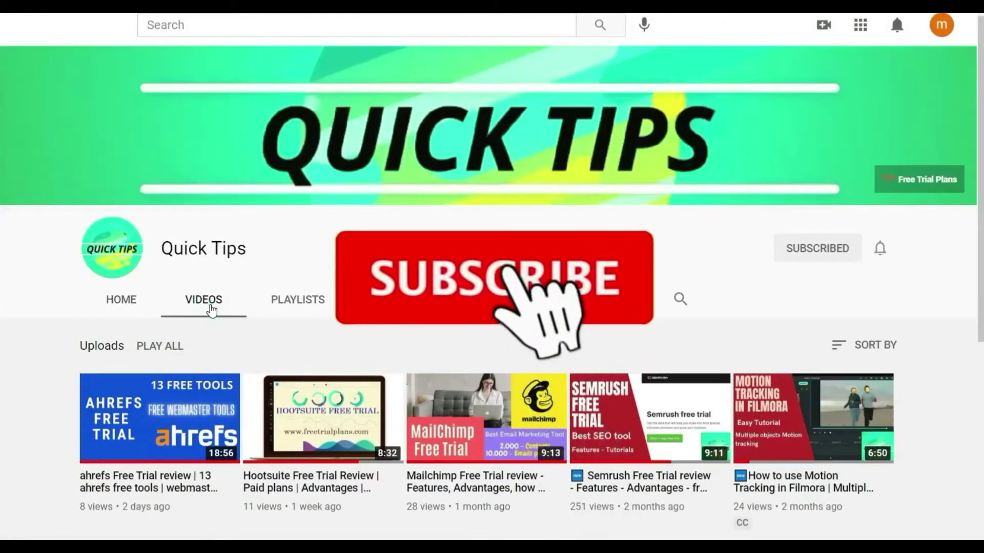
scroll(210, 310, "down", 5)
scroll(297, 303, "up", 5)
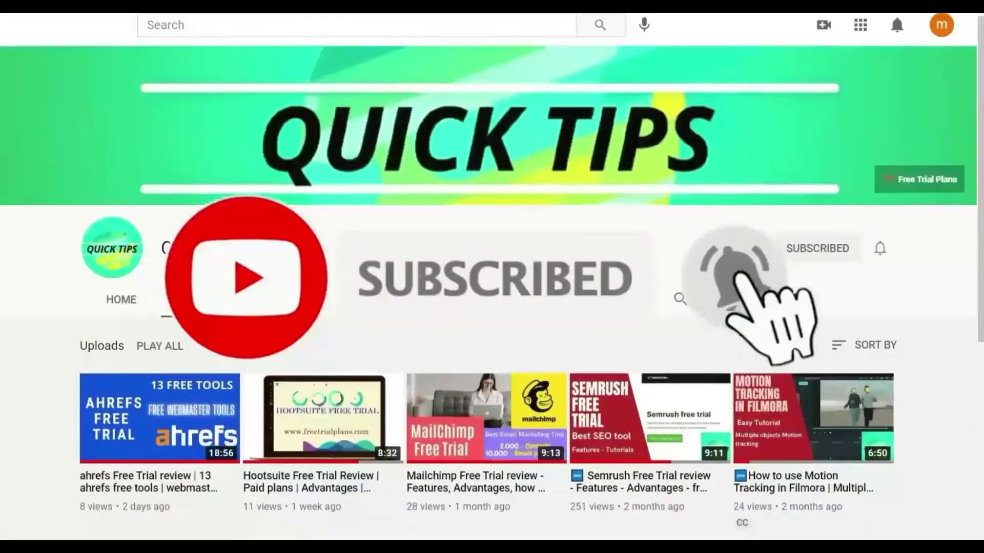
left_click(297, 302)
scroll(298, 302, "down", 3)
scroll(121, 302, "up", 3)
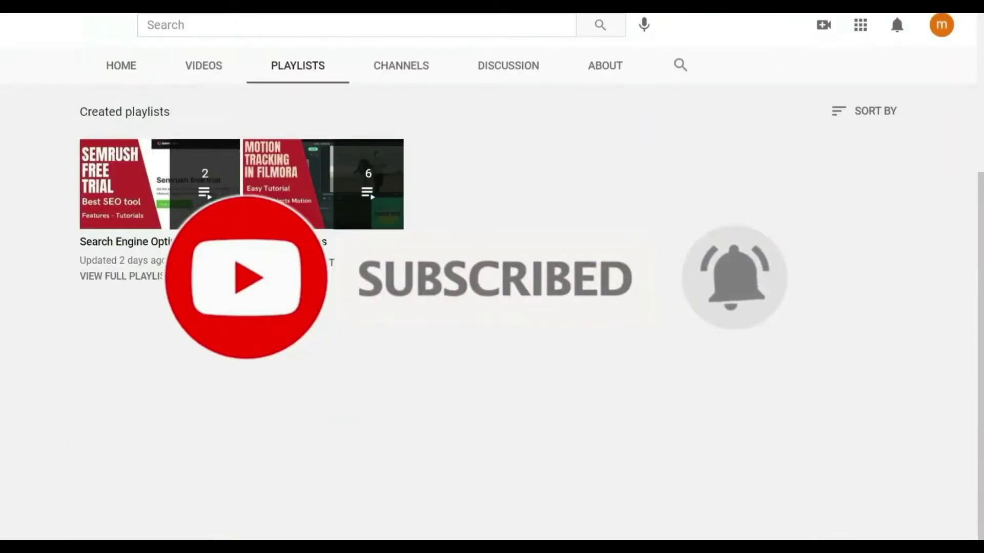
left_click(119, 302)
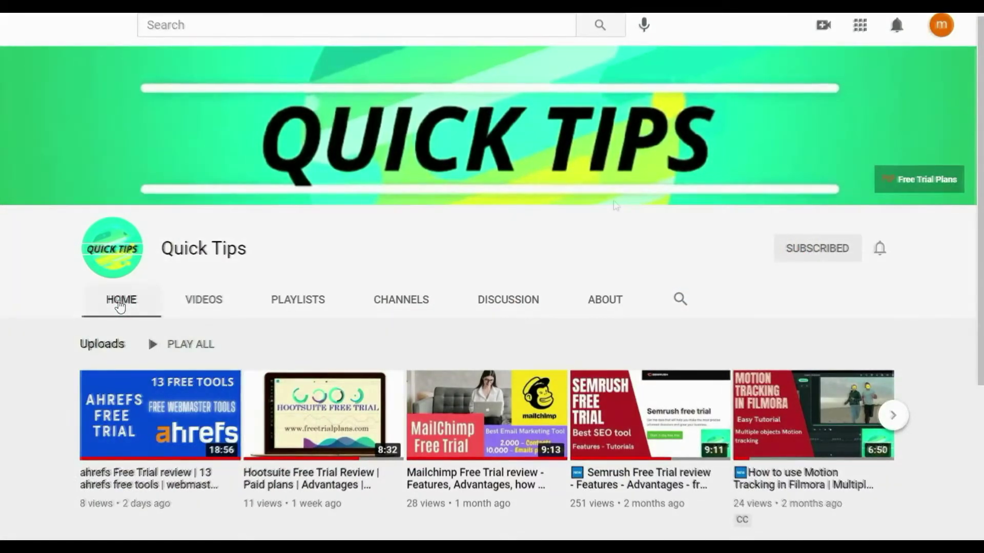
scroll(418, 175, "down", 5)
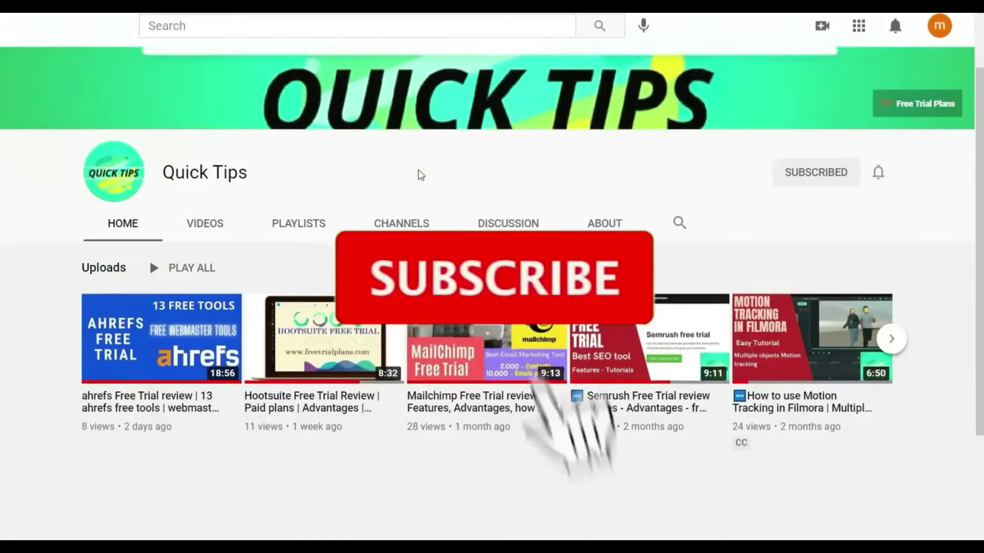
scroll(373, 191, "up", 5)
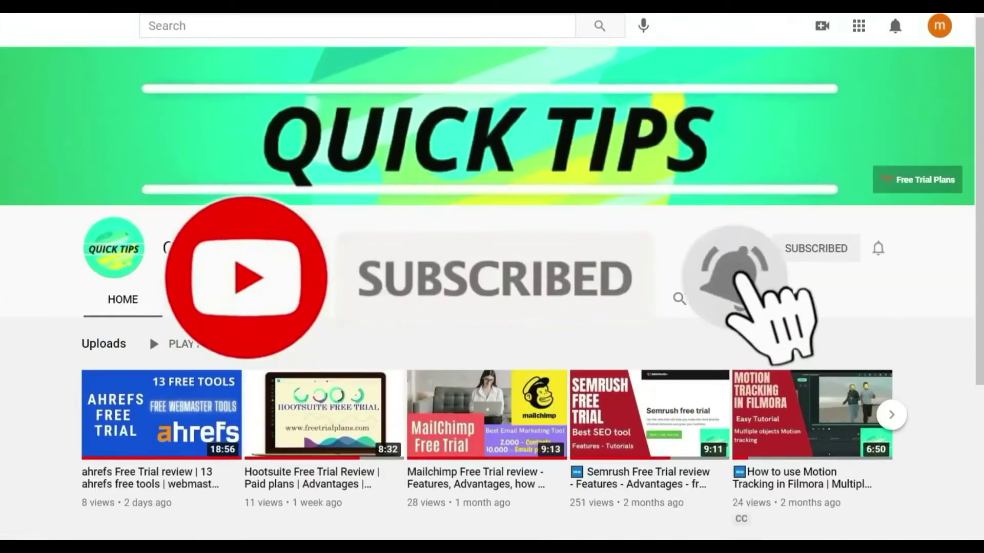
scroll(491, 287, "down", 5)
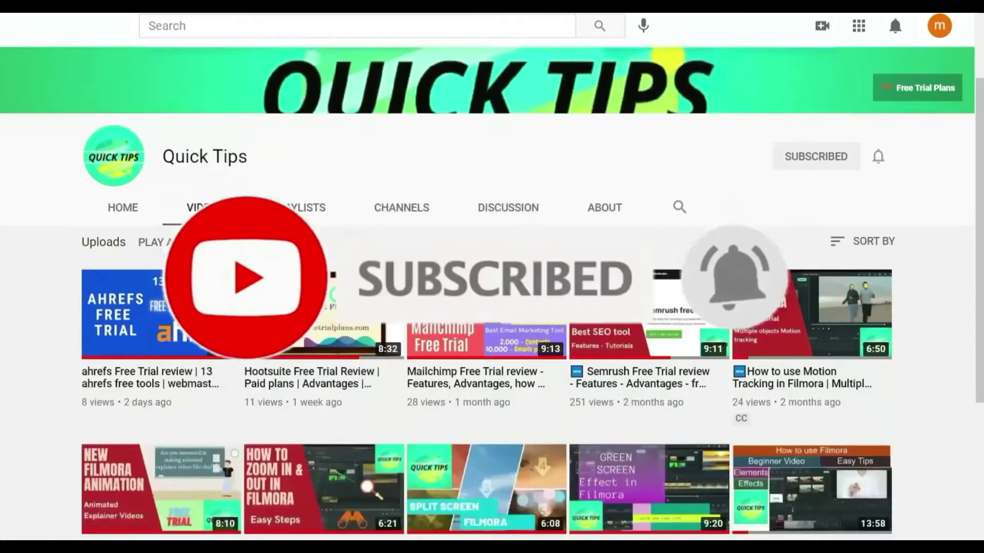
scroll(492, 287, "up", 5)
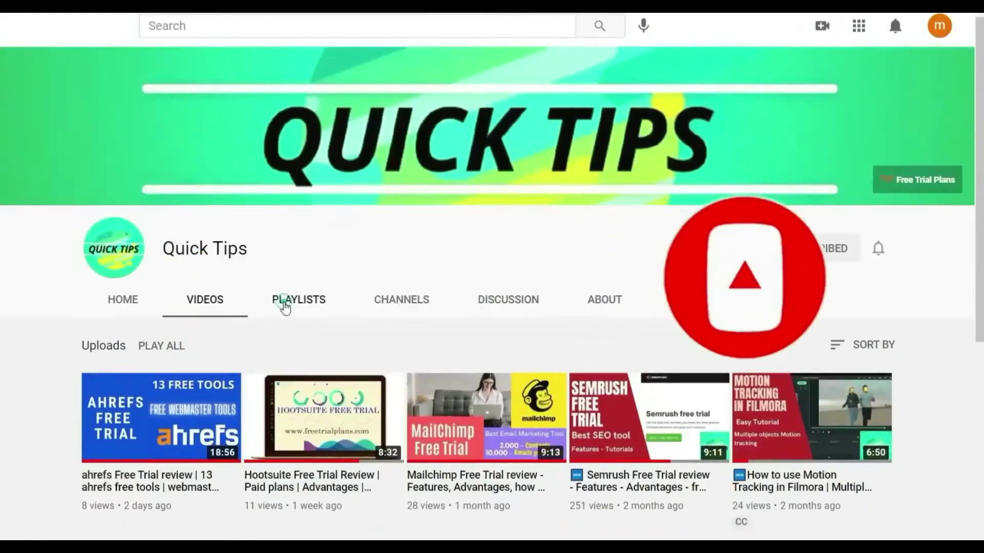
left_click(284, 304)
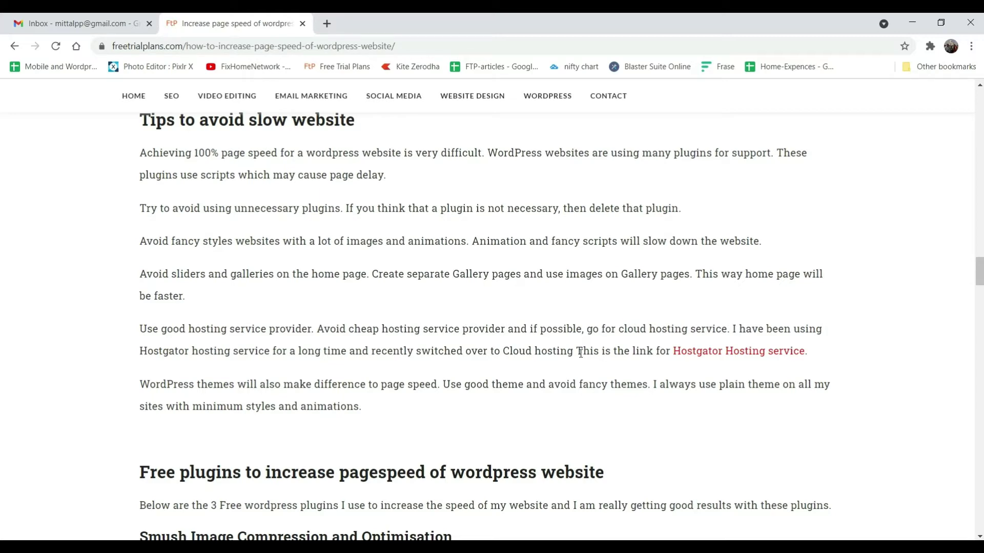
Read the hosting and theme advice in the article's section on avoiding a slow website.
scroll(569, 343, "down", 1)
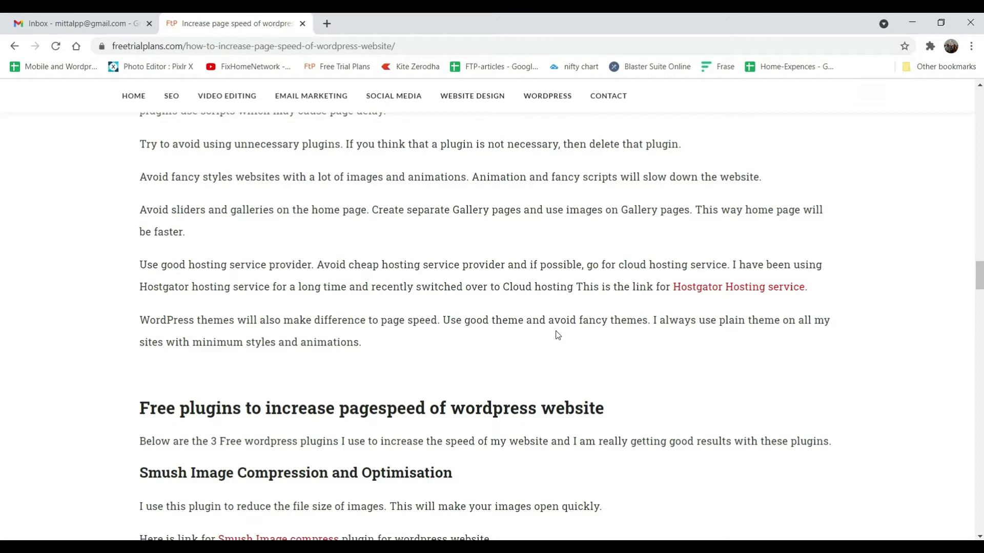
left_click(507, 308)
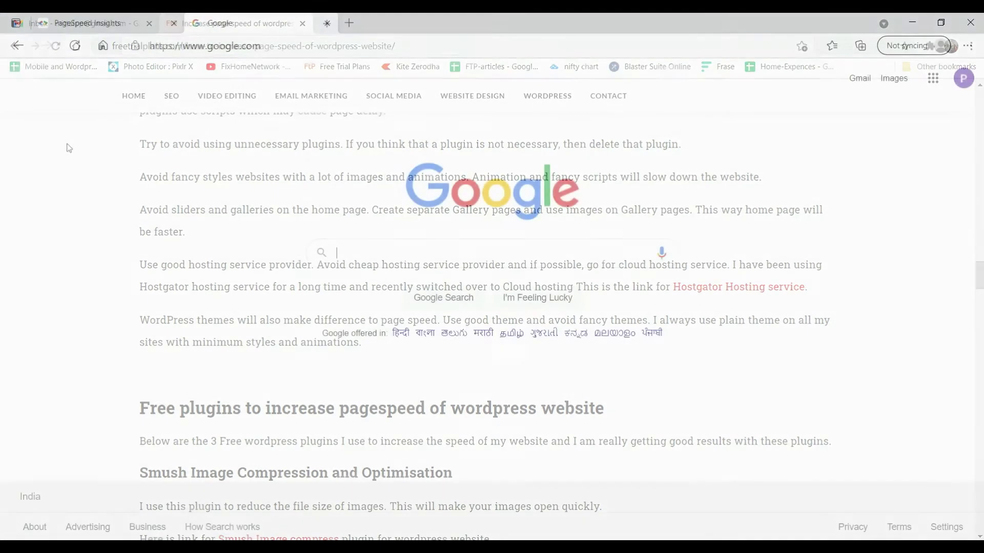
Search Google for "google pagespeed" and open the PageSpeed Insights page from Google Developers.
left_click(369, 248)
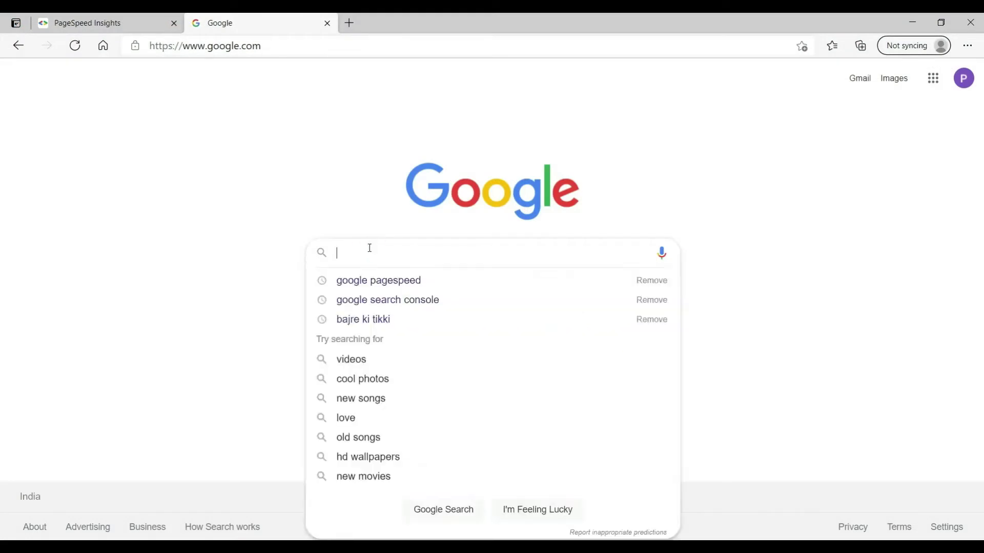
type("google p")
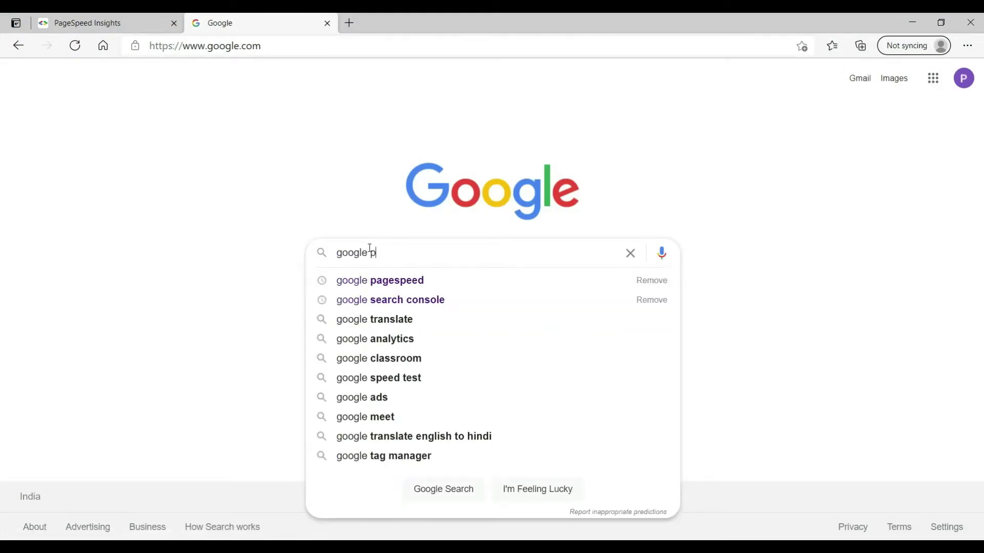
type("agespeed")
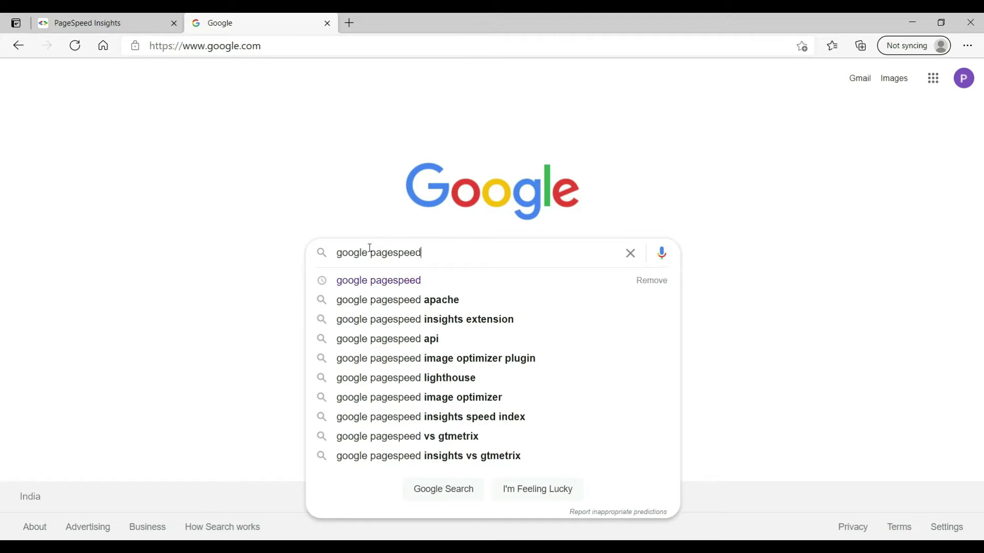
key("Return")
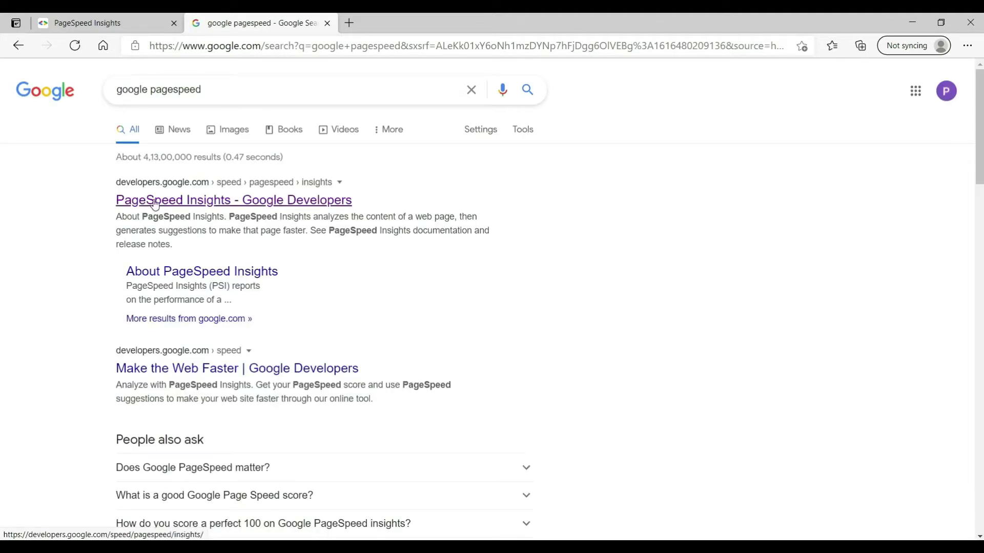
left_click(208, 201)
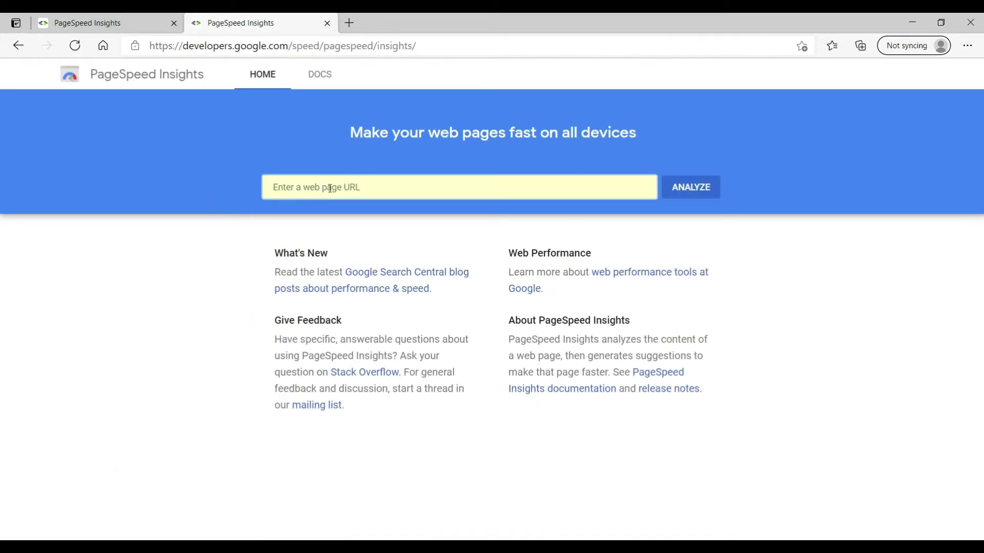
Analyze paramfreelance.com with PageSpeed Insights and bring up its new report.
left_click(329, 188)
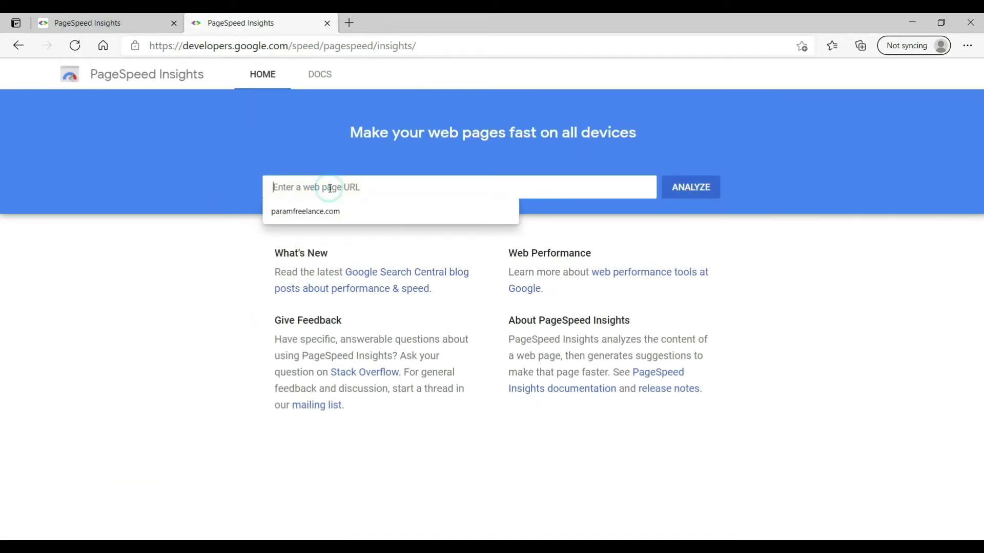
left_click(339, 214)
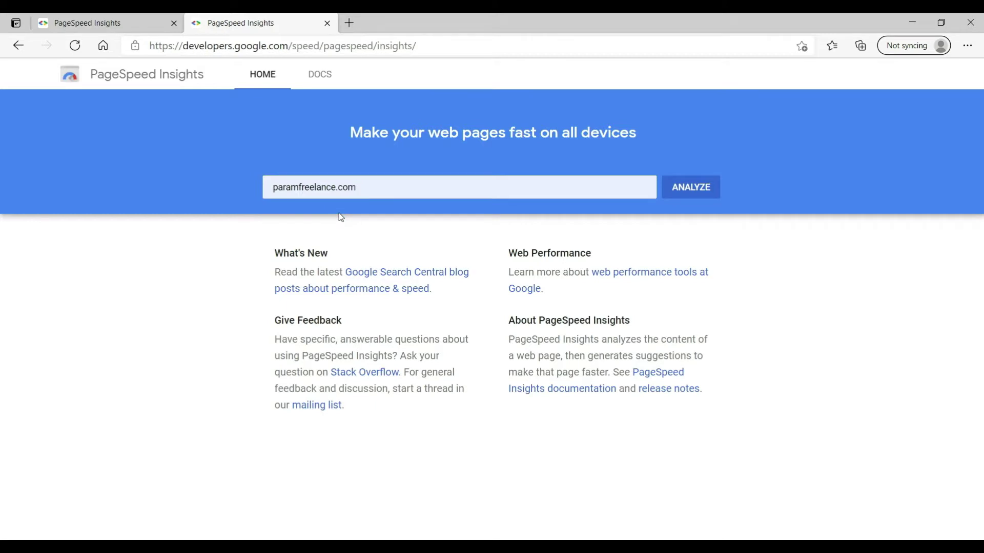
left_click(692, 188)
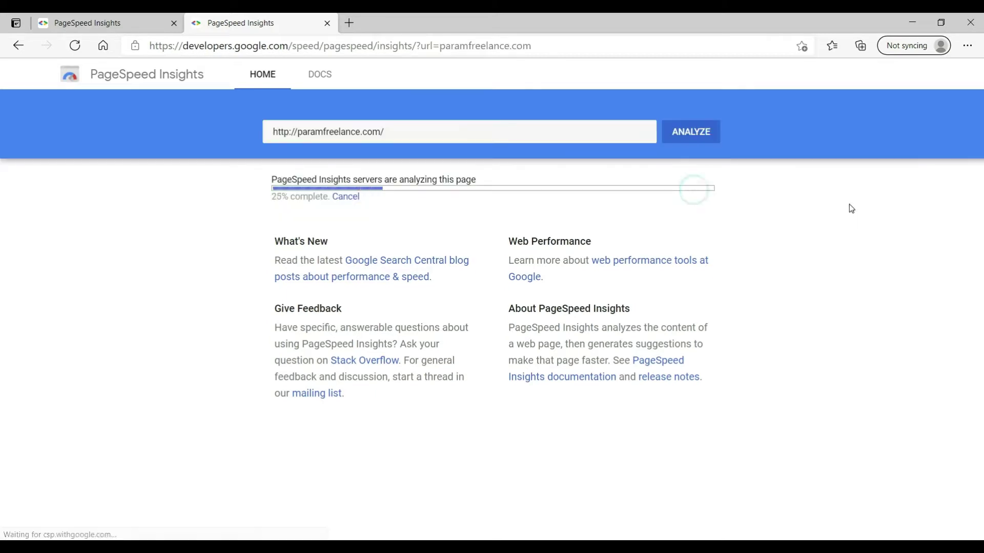
left_click(86, 24)
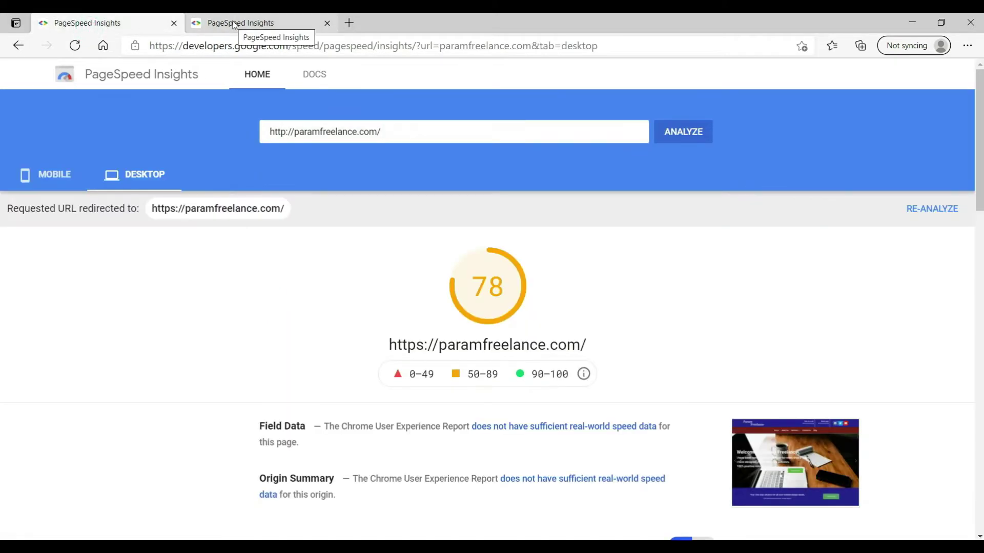
left_click(234, 24)
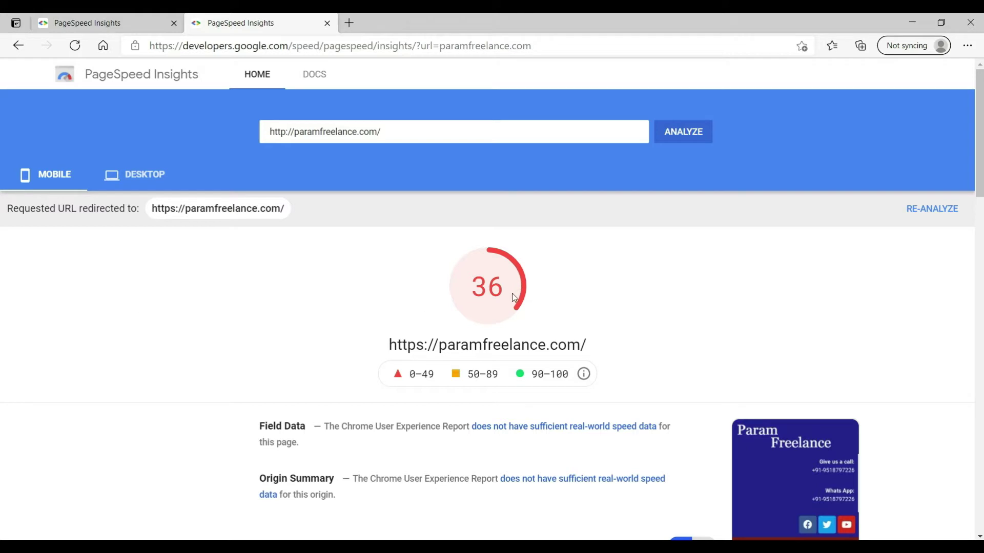
Show the desktop results for paramfreelance.com and examine the score, lab data, opportunities and diagnostics.
left_click(138, 184)
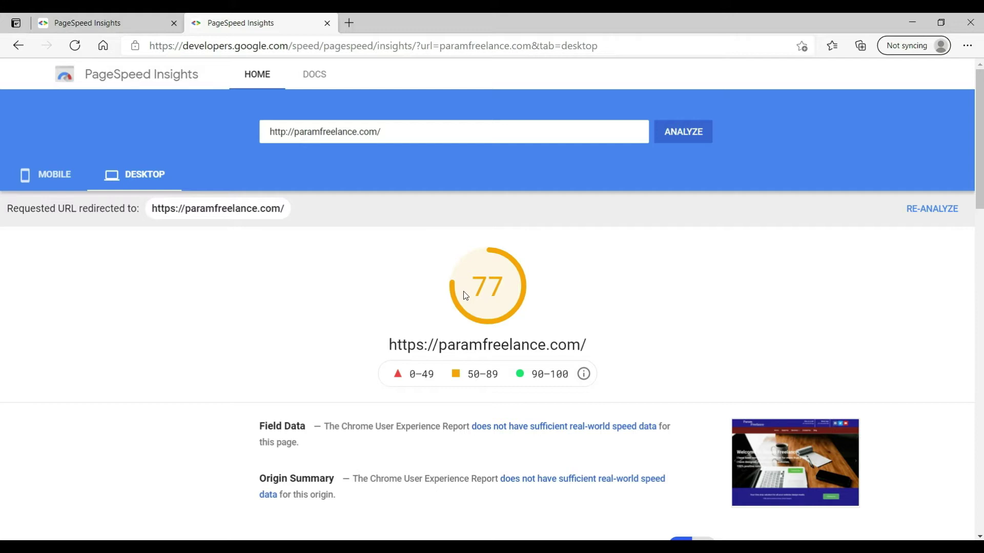
scroll(184, 340, "down", 10)
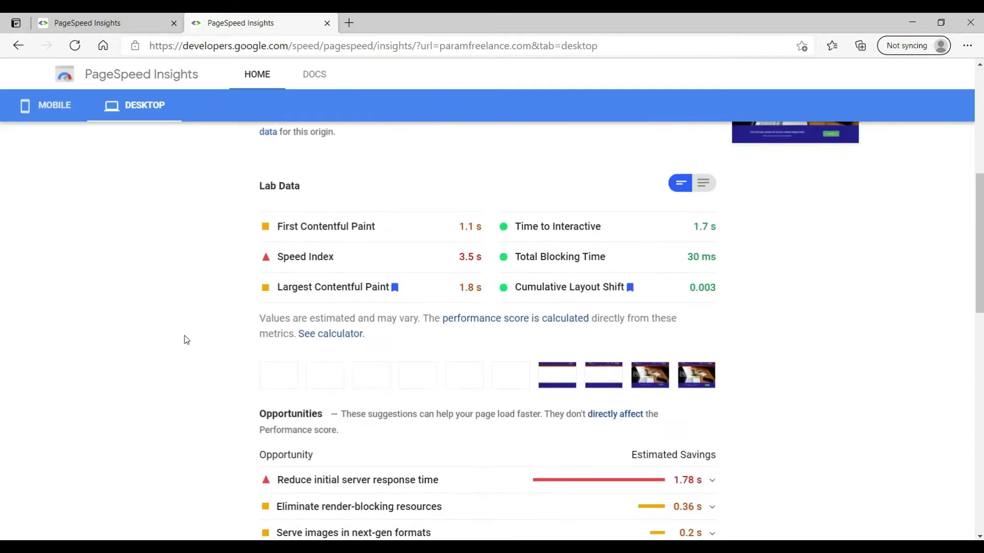
scroll(385, 288, "up", 5)
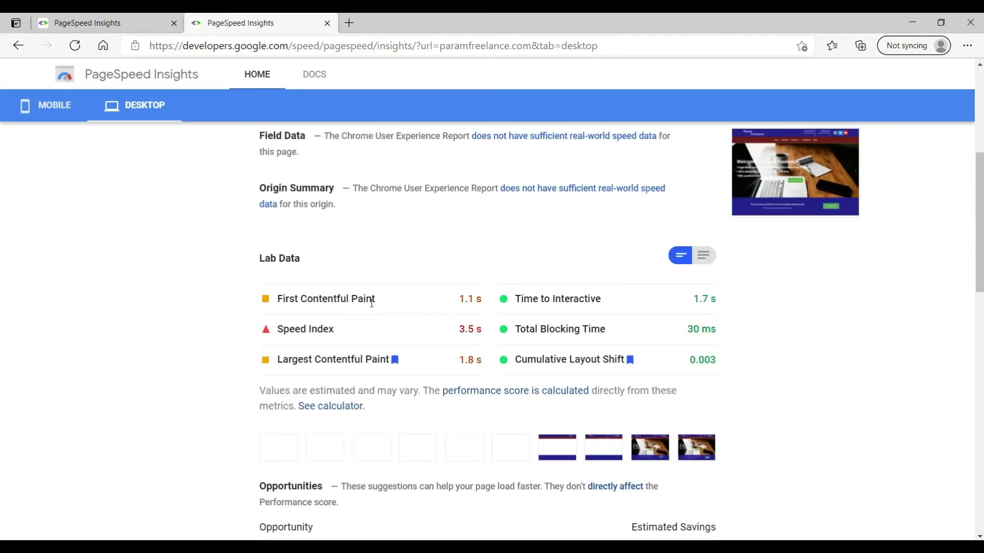
scroll(372, 302, "down", 4)
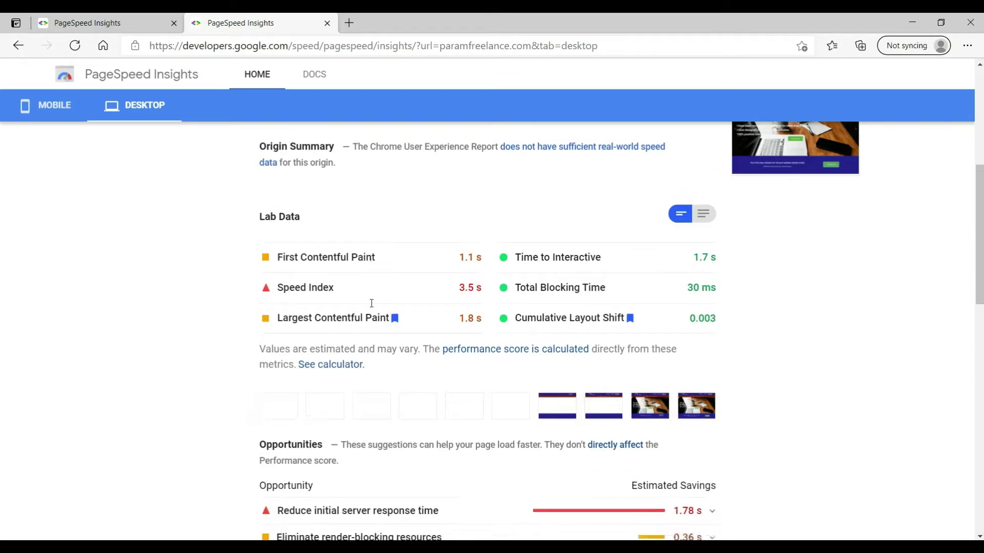
scroll(164, 268, "down", 1)
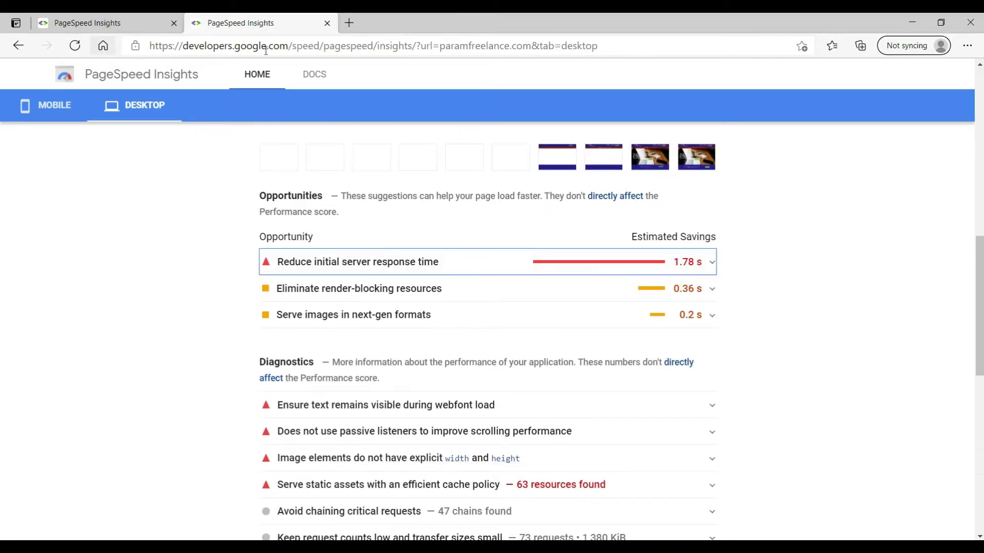
Open the GTmetrix website in place of the current PageSpeed Insights report.
left_click(334, 46)
type("g")
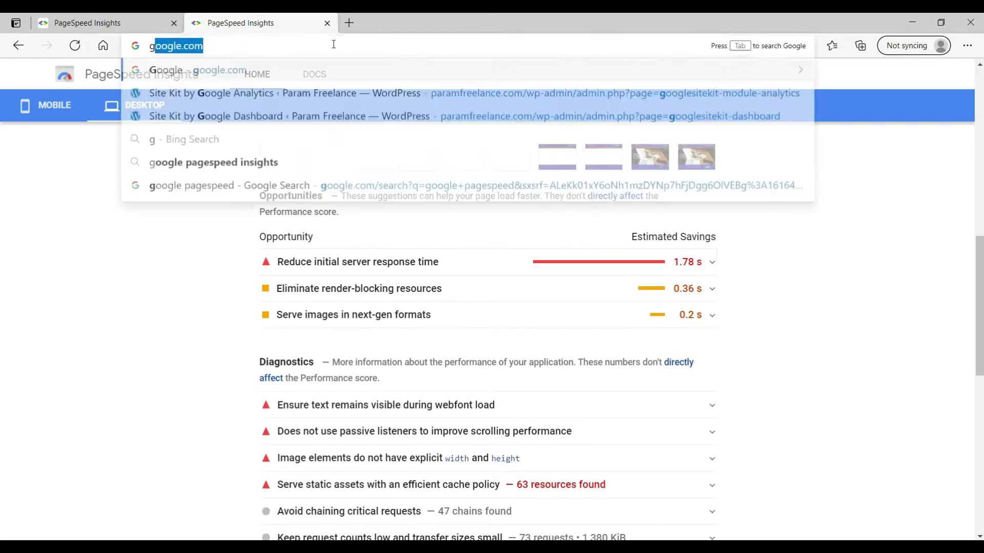
type("tmetri")
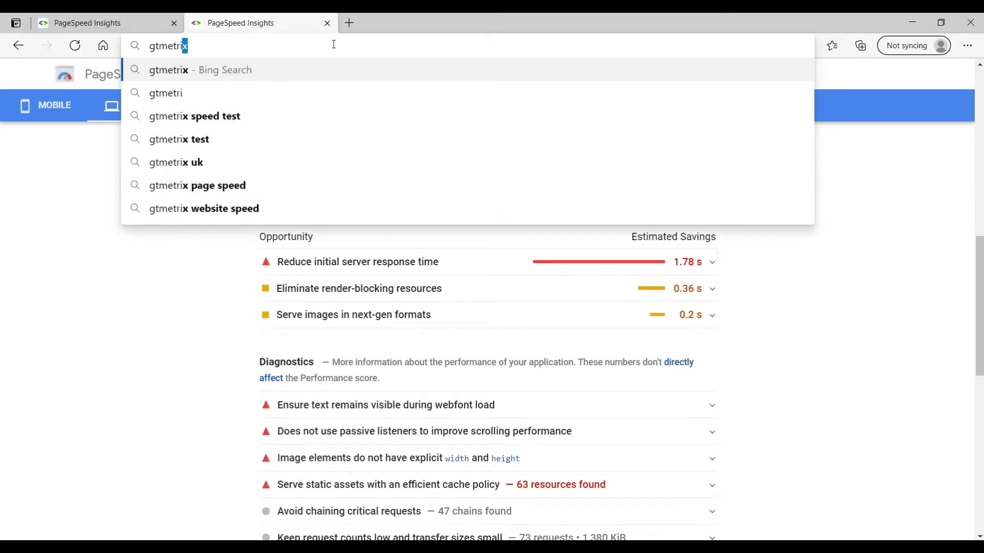
type("x")
key("Return")
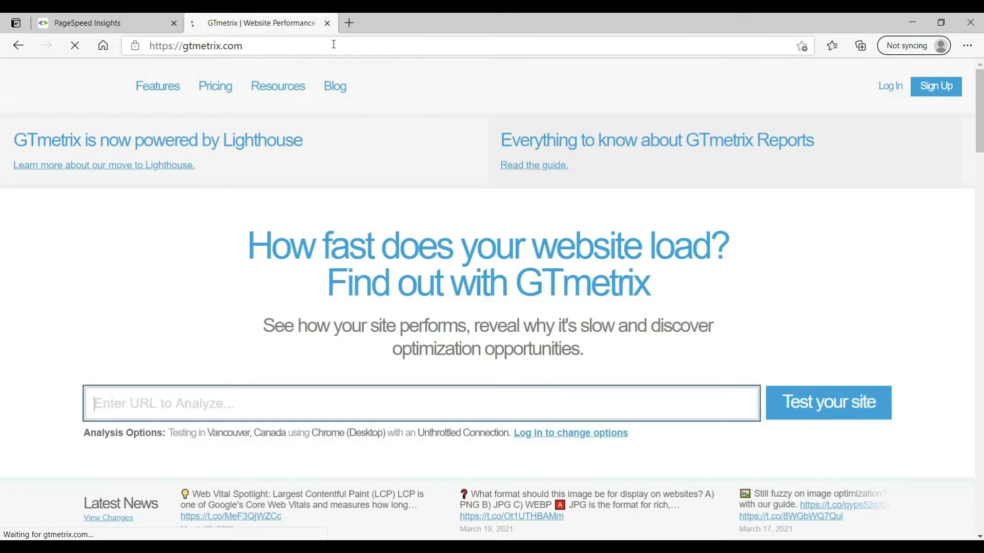
type("paramfreelance.com")
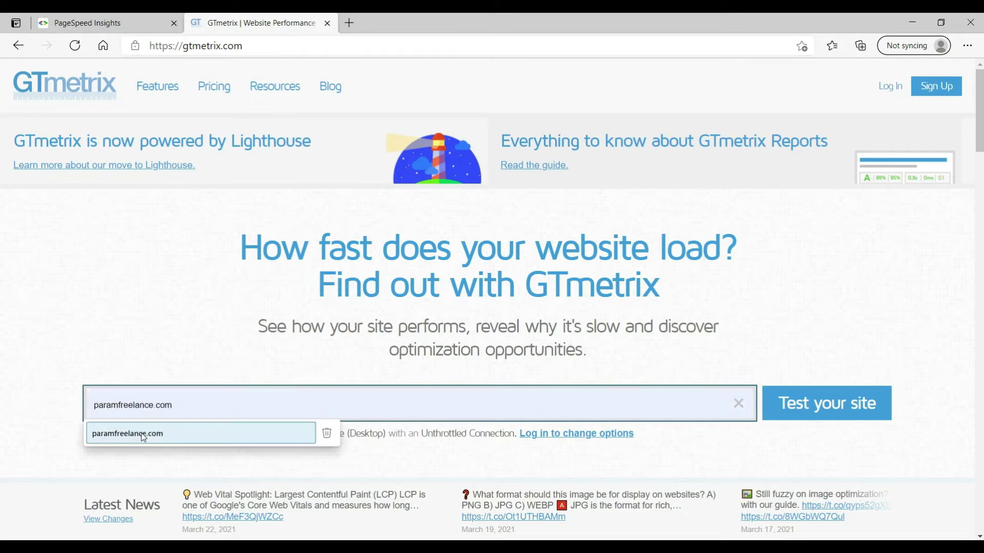
left_click(132, 433)
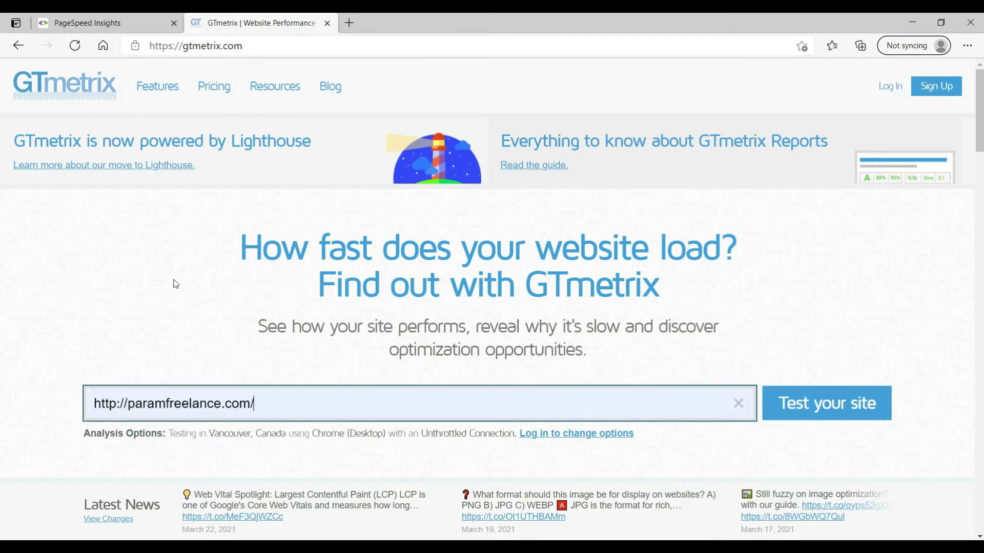
scroll(173, 281, "down", 3)
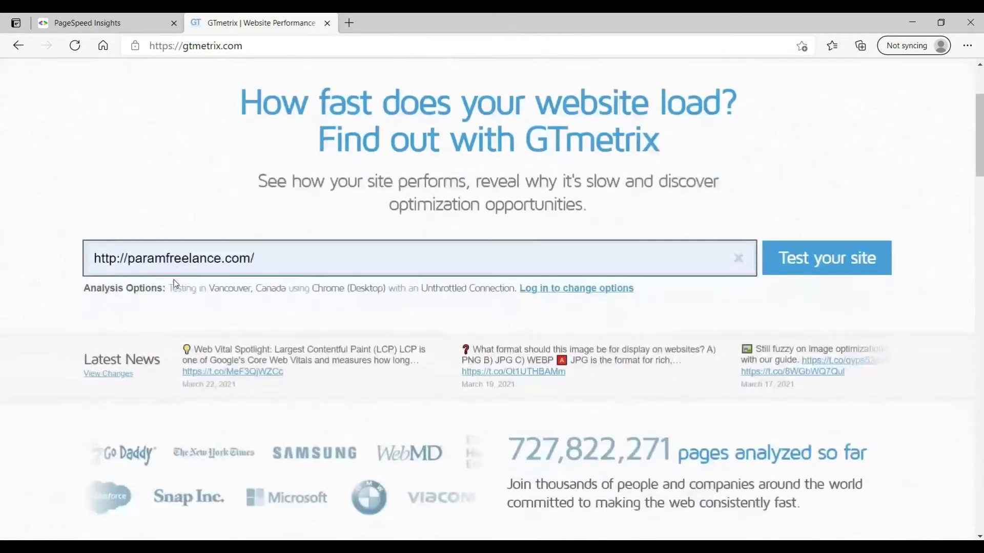
left_click(823, 269)
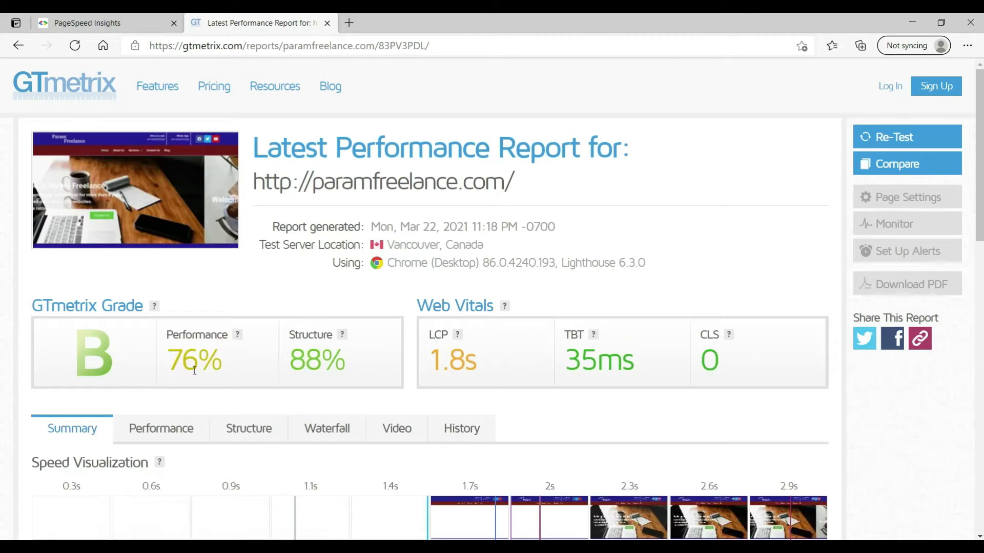
Compare the GTmetrix report with the PageSpeed Insights result and examine its top issues, including the Content Delivery Network audit details.
left_click(48, 22)
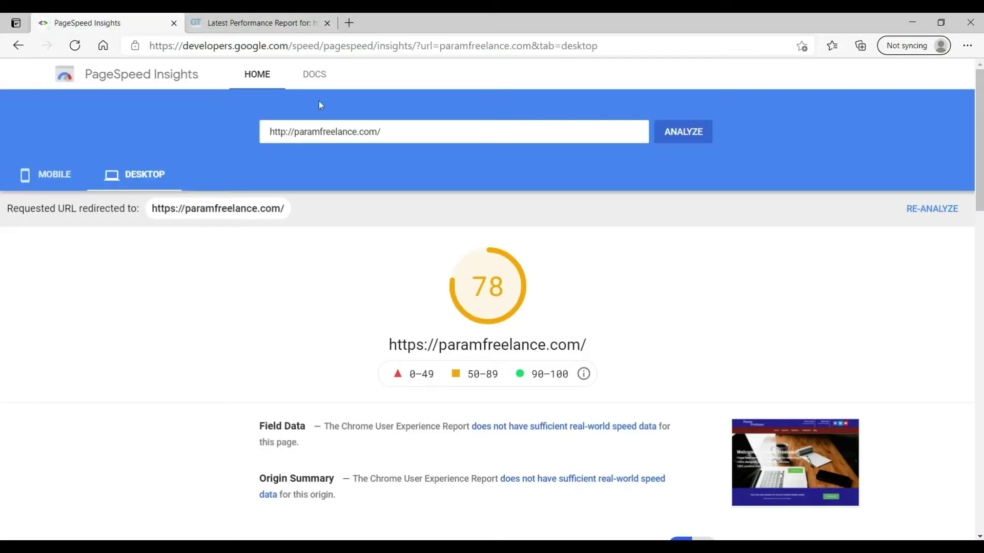
left_click(284, 14)
scroll(204, 214, "down", 3)
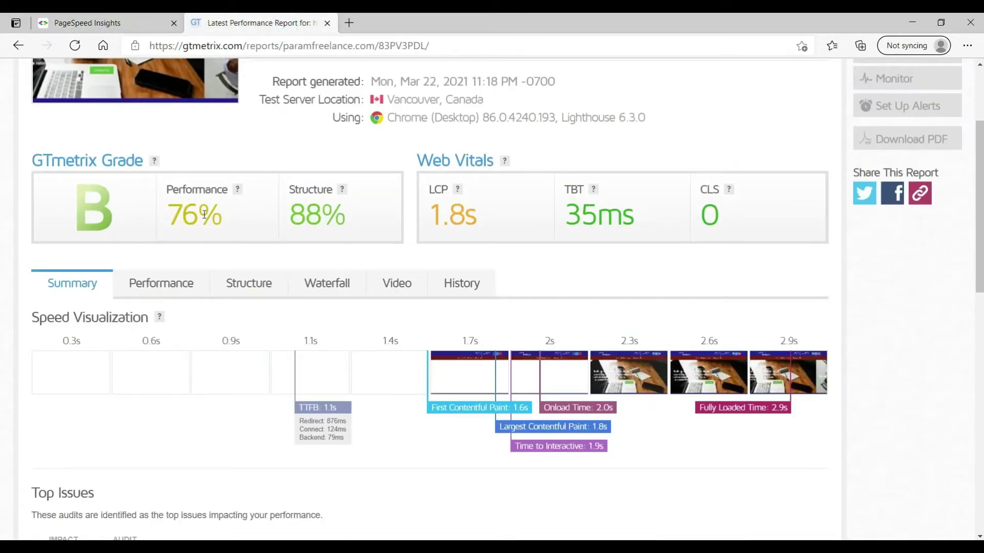
scroll(204, 214, "down", 7)
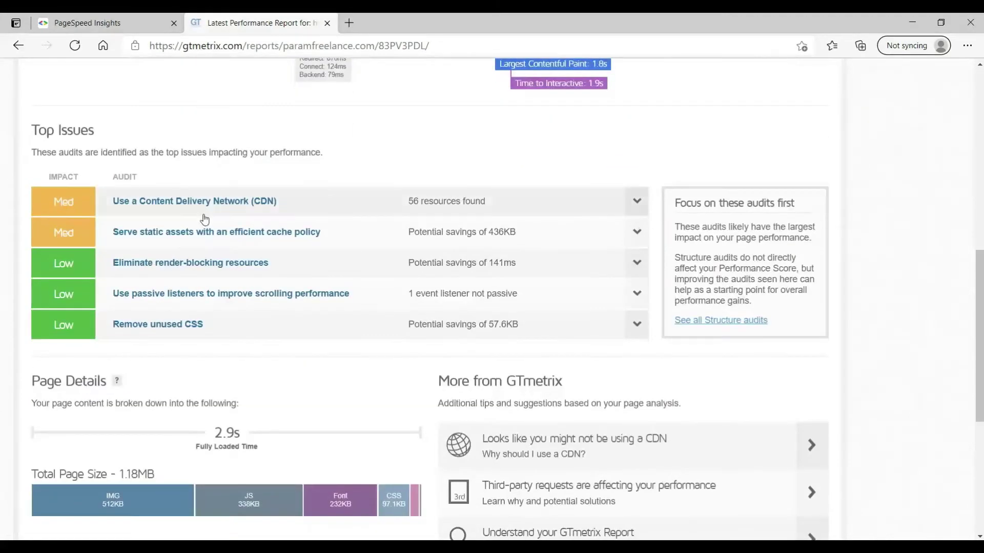
left_click(635, 202)
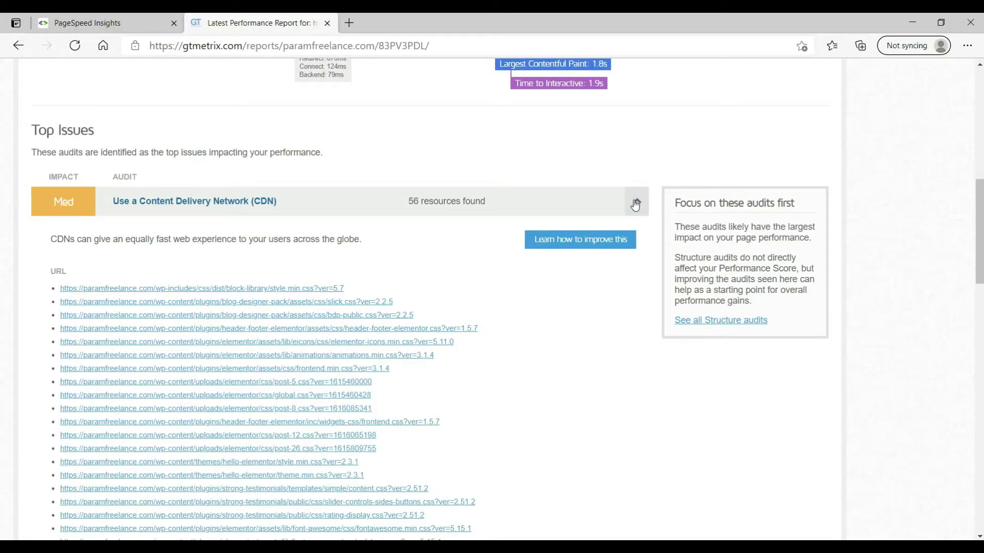
left_click(636, 204)
scroll(125, 280, "down", 2)
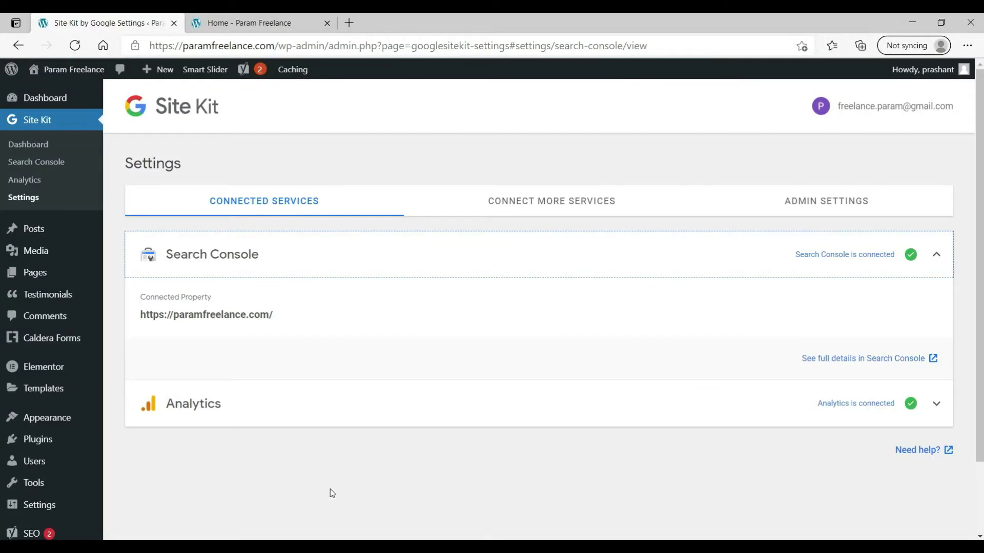
Find the Smush – Lazy Load Images, Optimize & Compress Images plugin in the WordPress admin, then install and activate it.
left_click(41, 446)
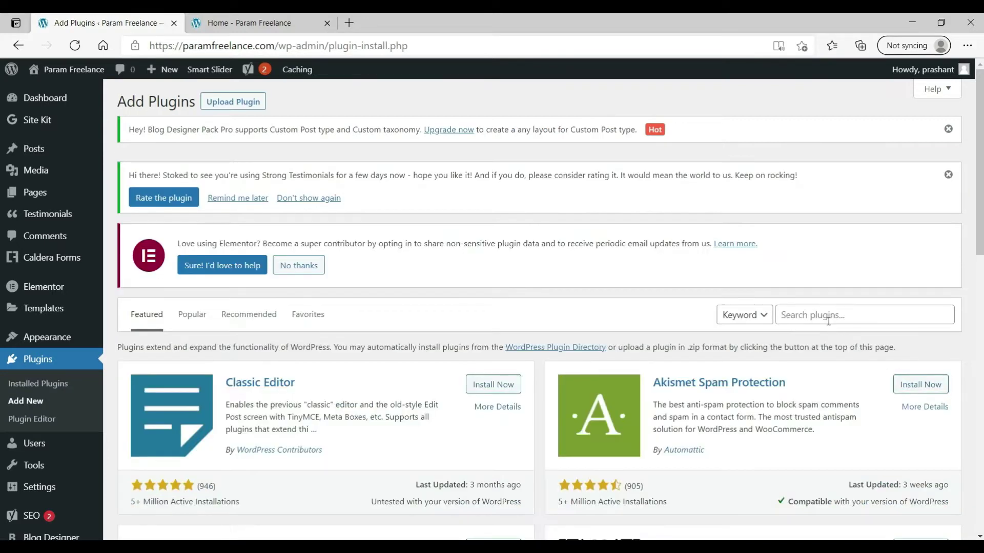
left_click(827, 316)
type("smush")
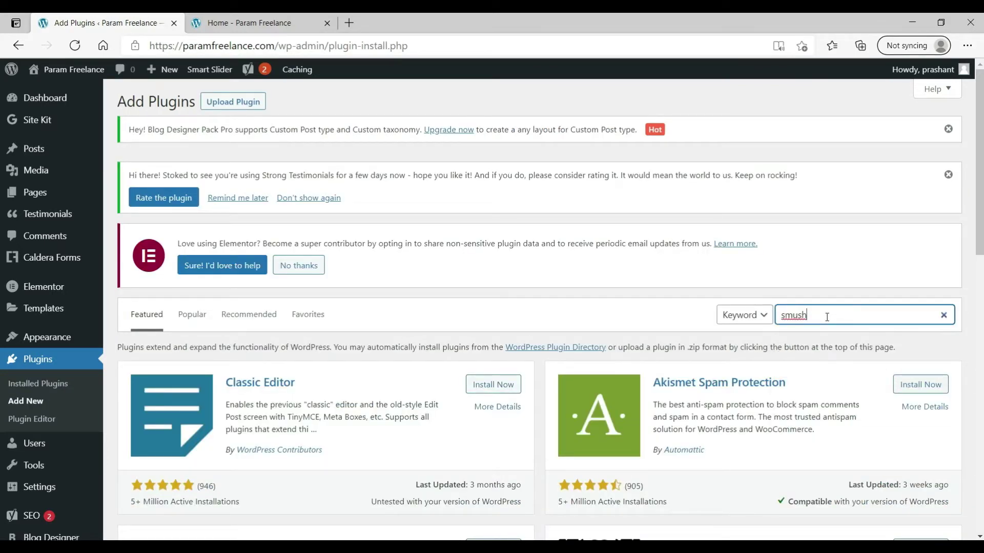
scroll(233, 314, "down", 1)
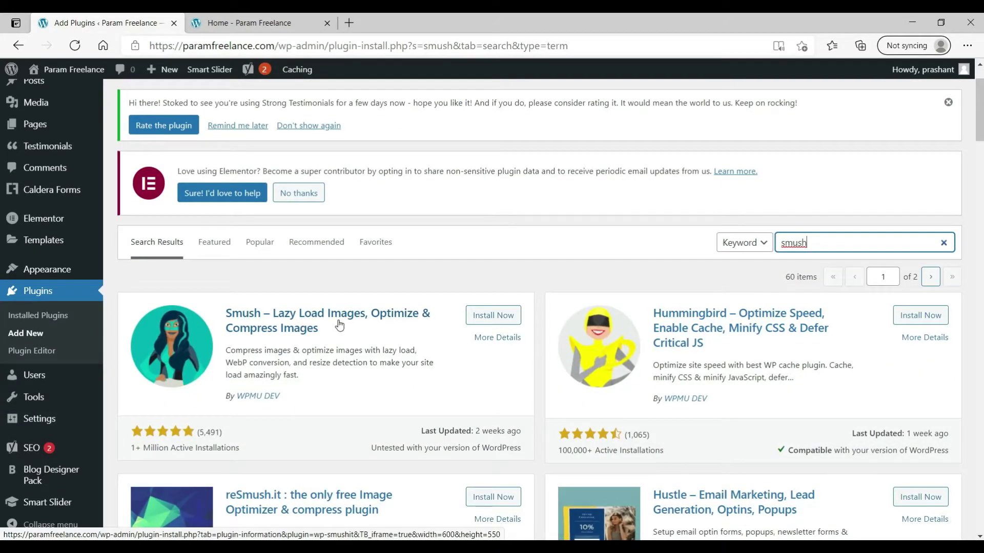
left_click(487, 316)
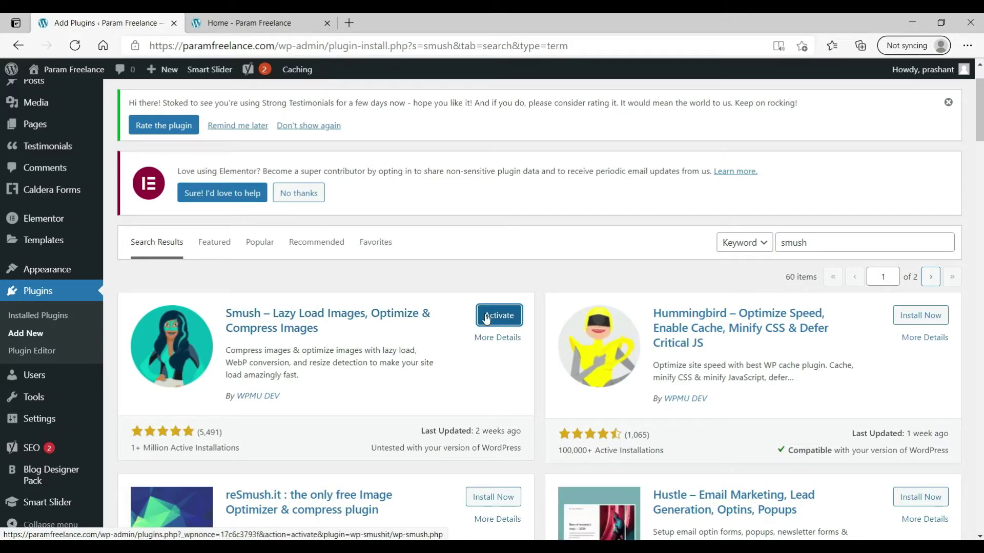
left_click(486, 317)
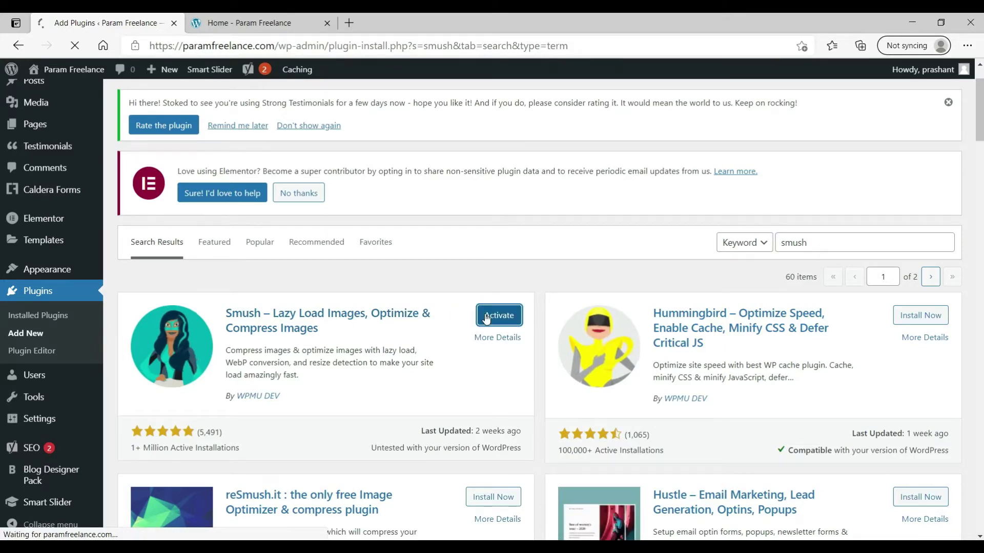
Complete the Smush setup wizard with automatic optimization of new uploads, image metadata stripping and lazy loading on, and usage data tracking off.
scroll(481, 317, "down", 9)
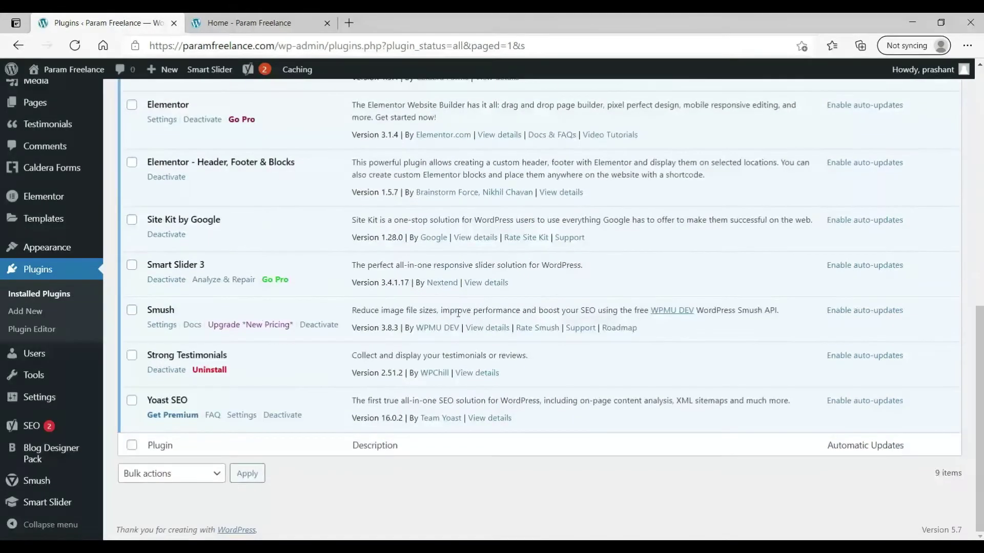
left_click(59, 484)
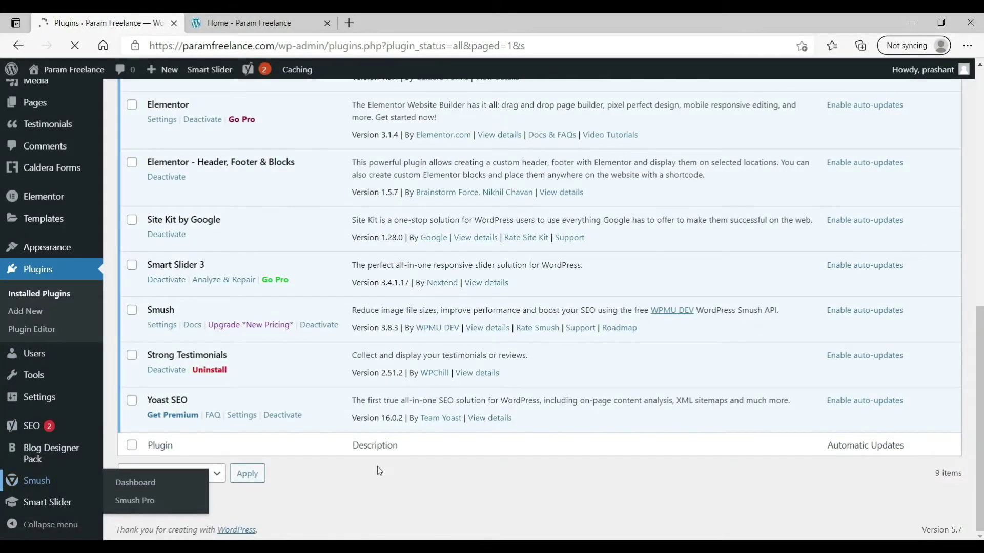
scroll(480, 312, "down", 3)
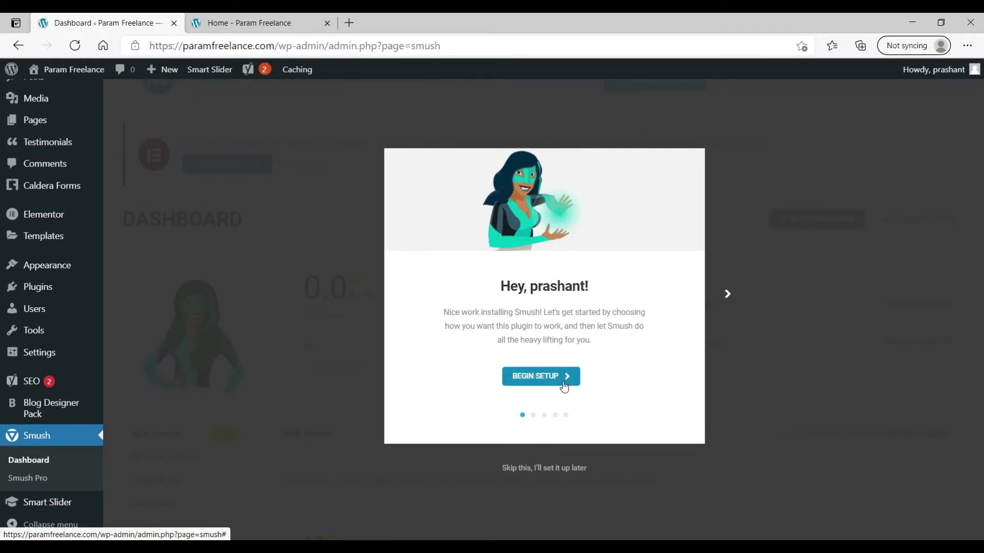
left_click(564, 385)
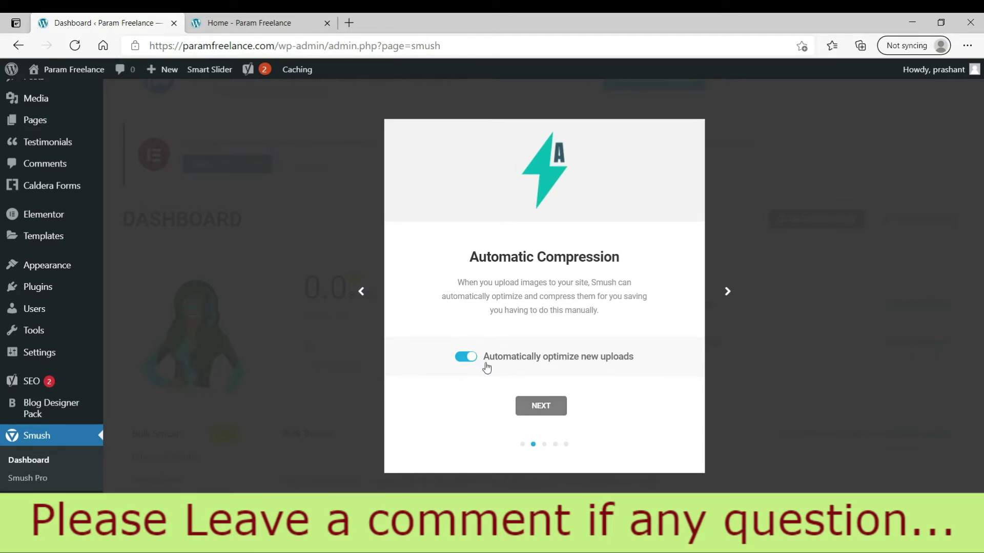
left_click(539, 405)
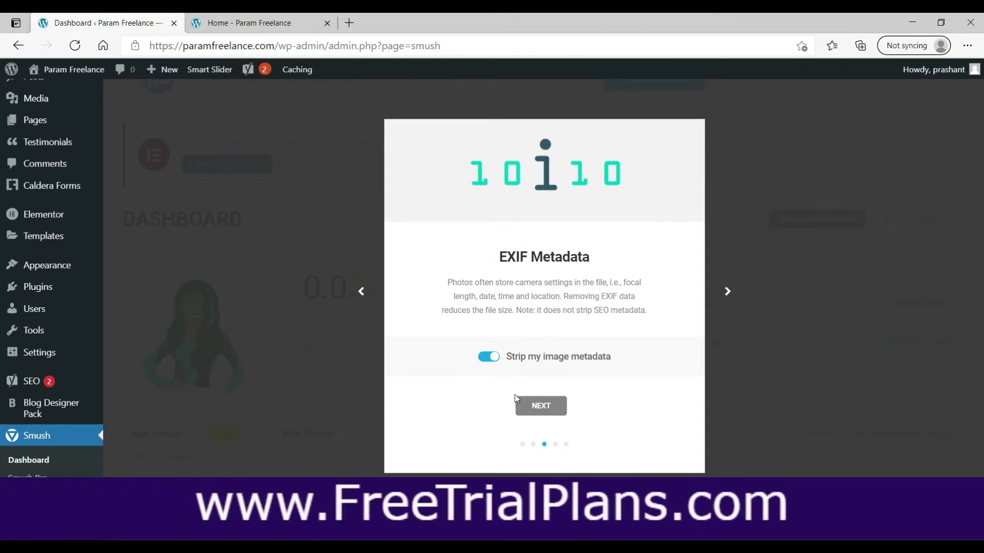
left_click(541, 410)
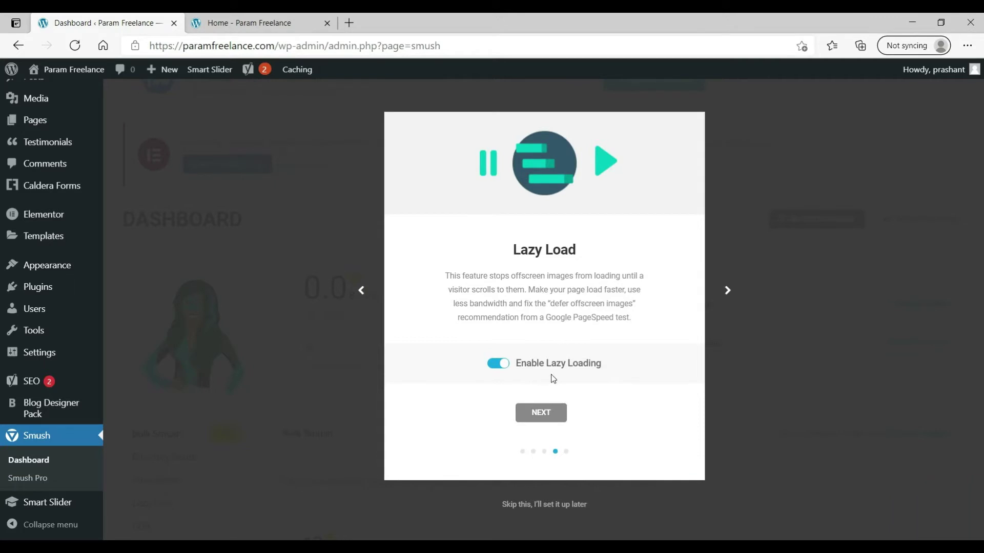
left_click(546, 419)
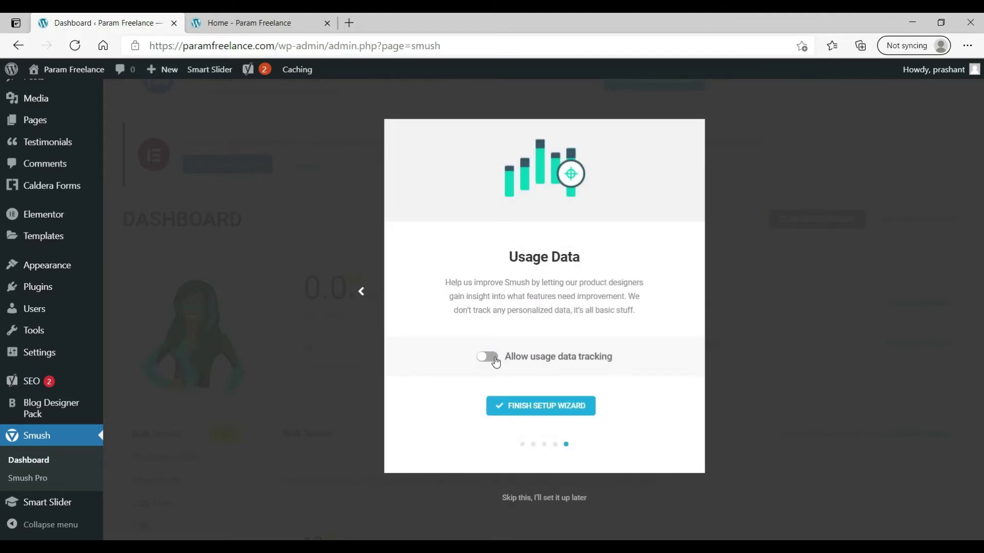
left_click(559, 411)
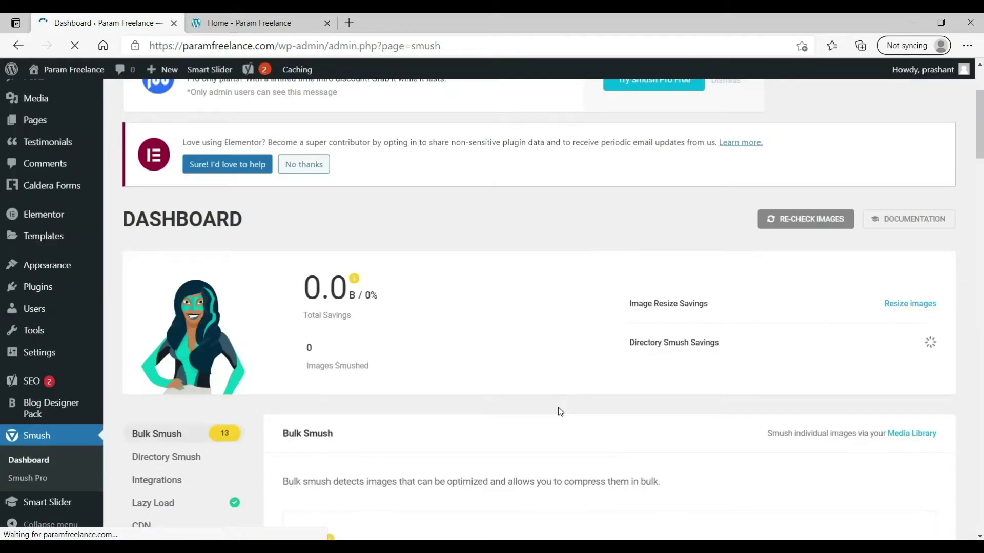
Bulk smush all the attachments that need compressing, dismiss the PageSpeed tips and check the total savings.
scroll(557, 411, "down", 5)
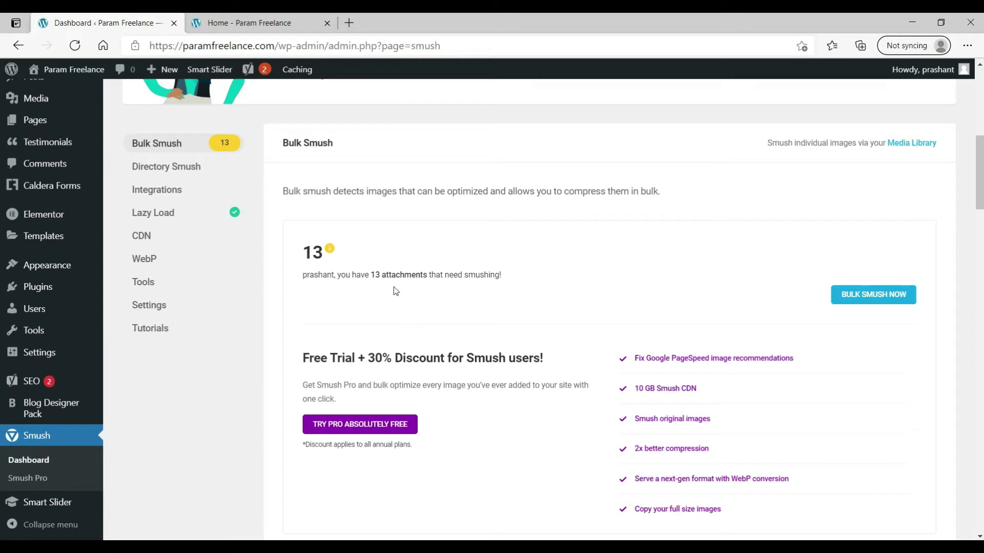
scroll(398, 287, "down", 1)
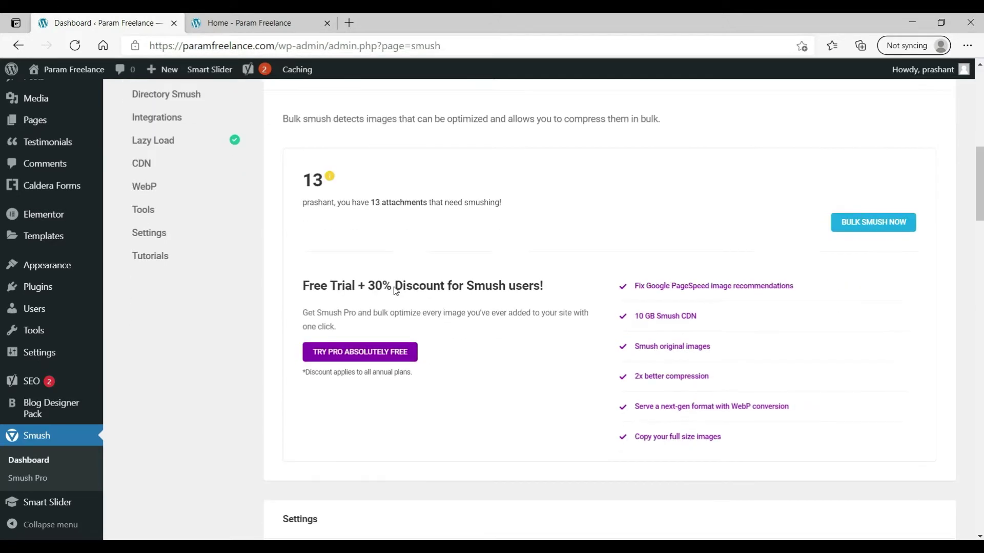
left_click(876, 225)
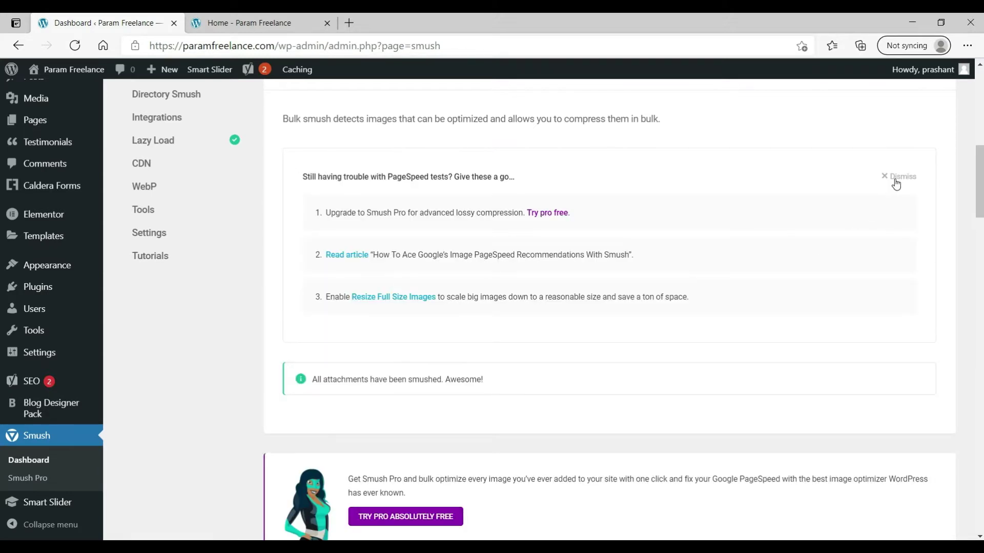
left_click(896, 183)
scroll(334, 322, "up", 3)
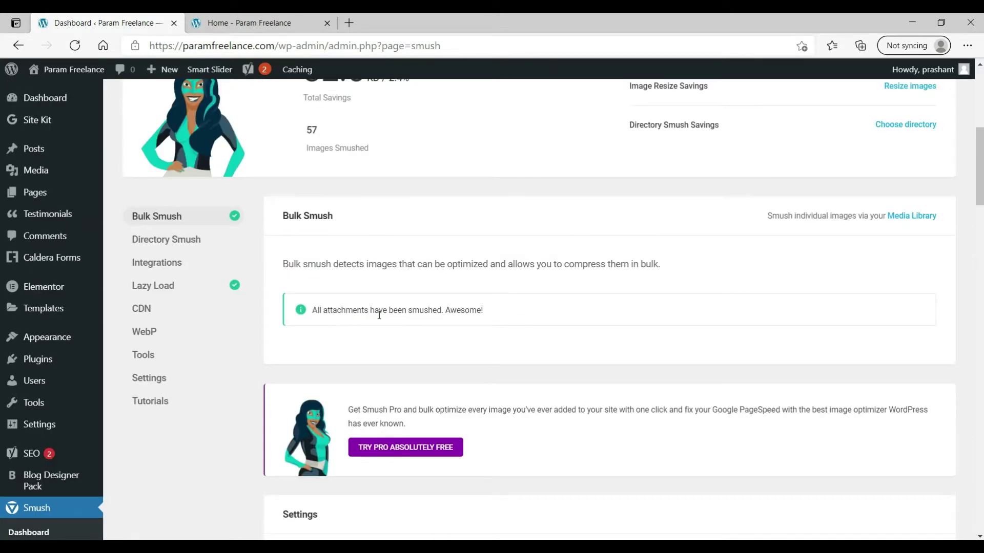
scroll(520, 299, "up", 4)
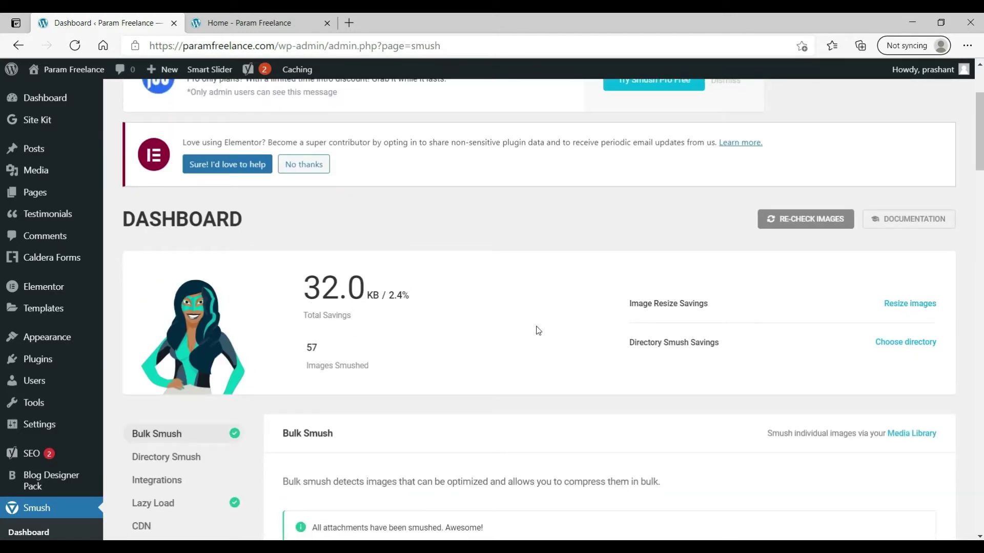
scroll(606, 334, "down", 3)
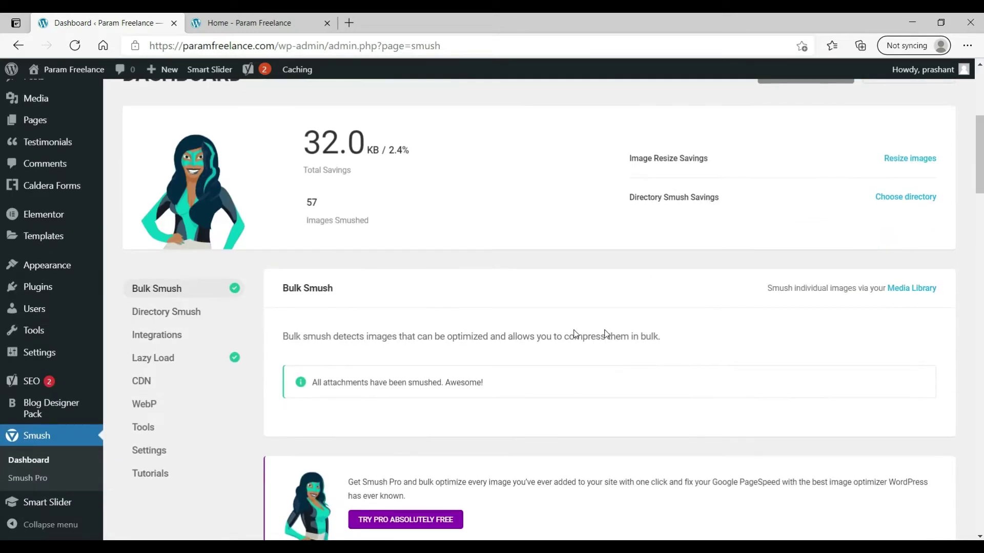
Look through Smush's Directory Smush, Lazy Load and Settings pages.
left_click(171, 318)
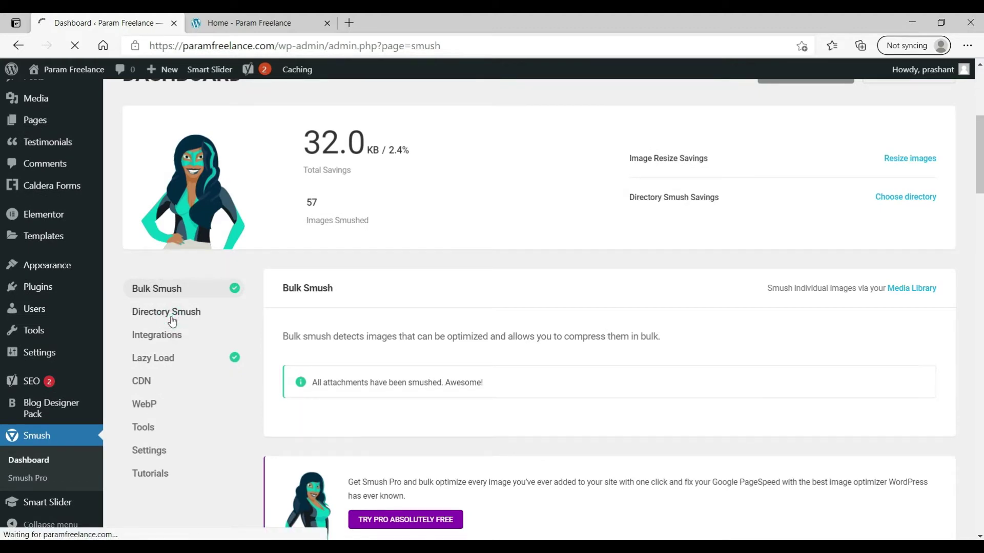
scroll(173, 322, "down", 4)
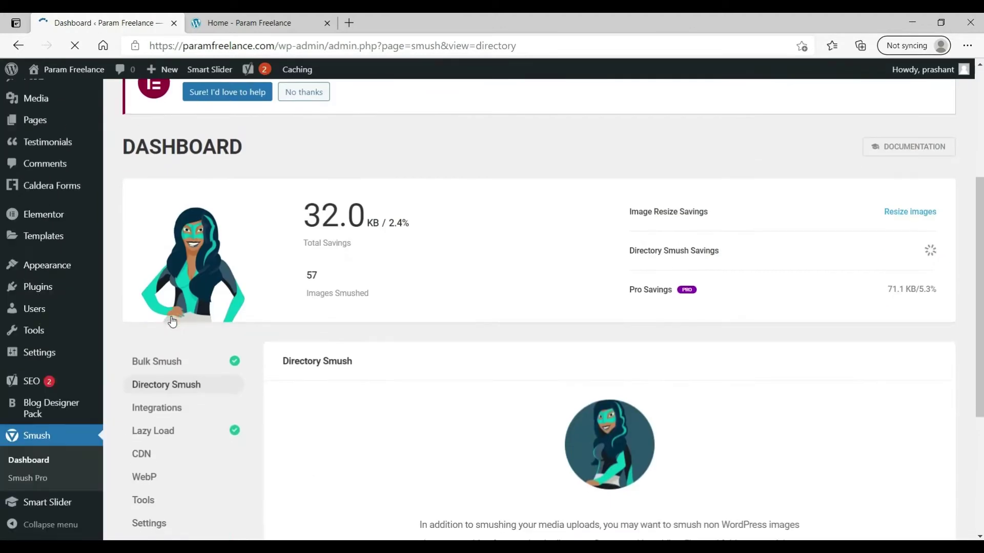
scroll(474, 334, "down", 3)
scroll(259, 261, "down", 2)
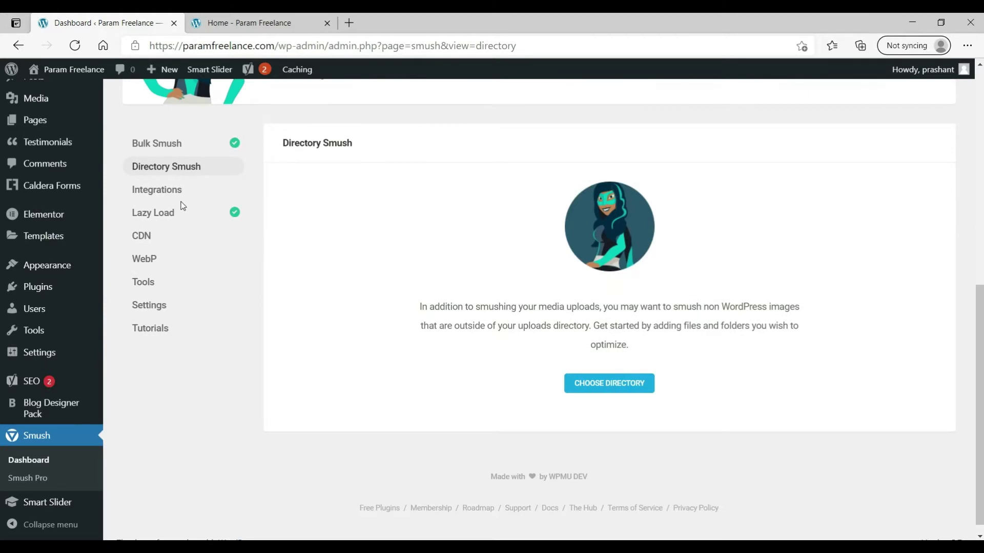
left_click(159, 215)
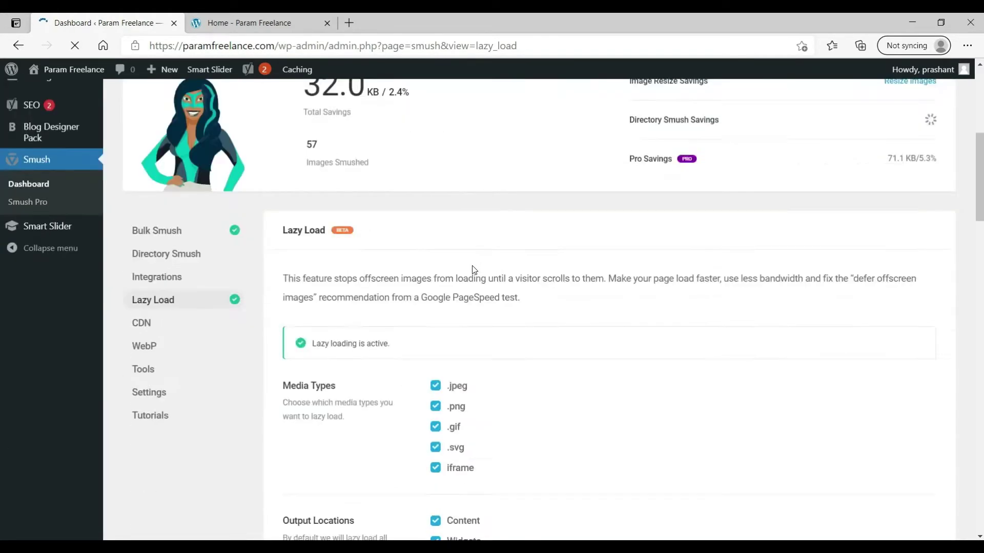
left_click(149, 305)
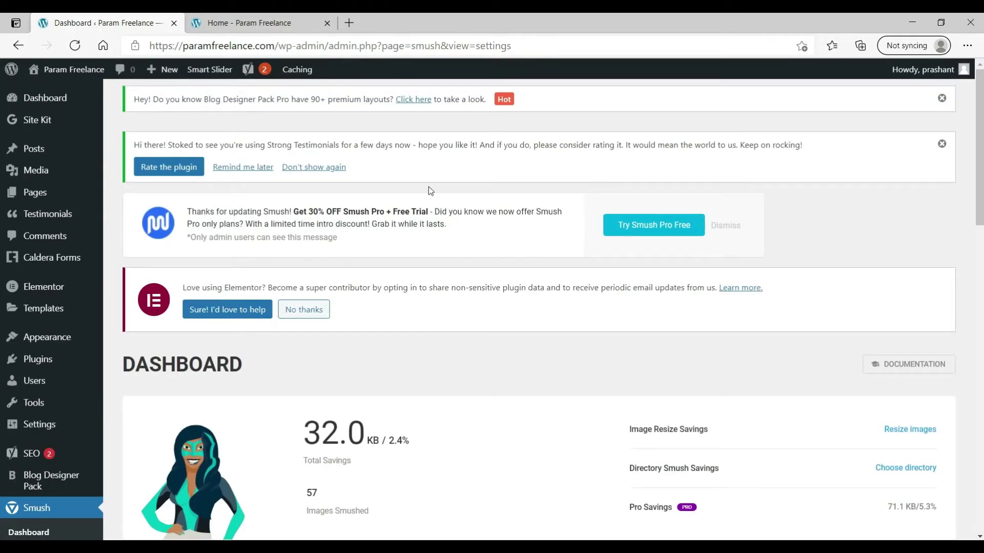
Search the plugin directory for "w3 total cache", then install and activate W3 Total Cache.
left_click(51, 360)
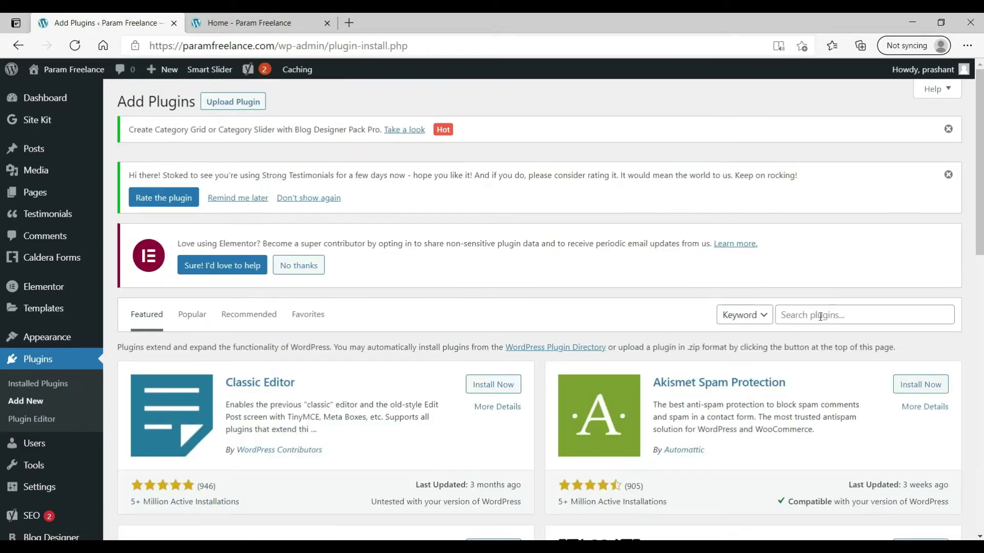
left_click(820, 317)
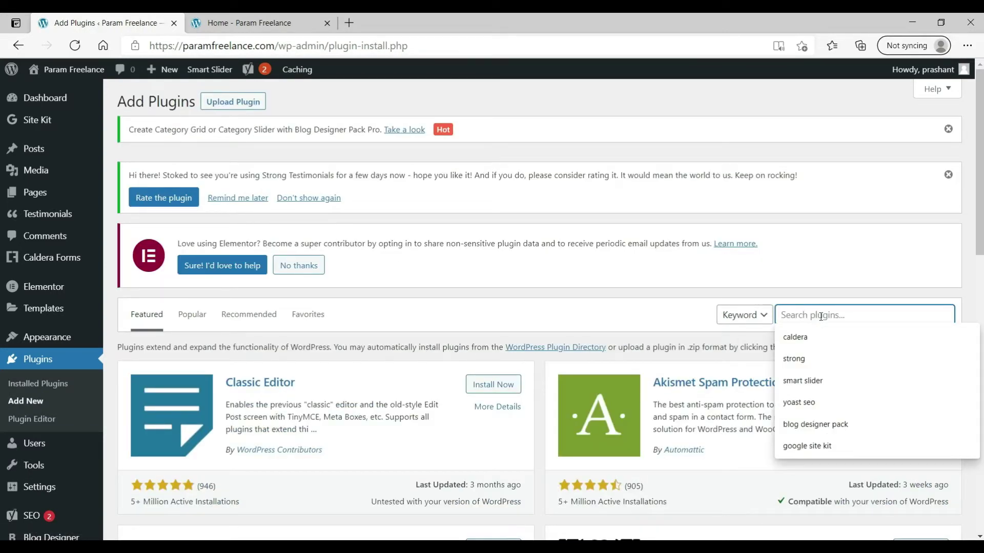
type("w3 total")
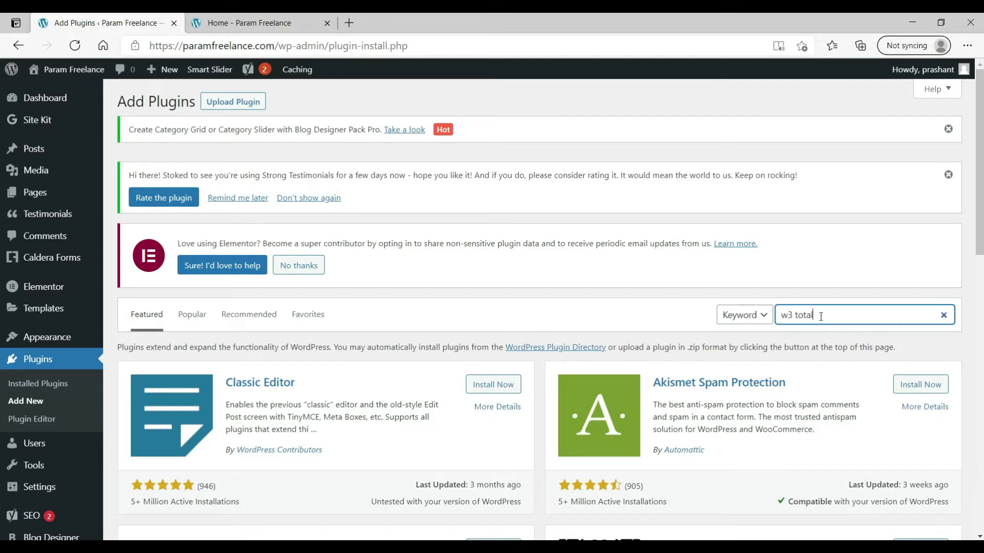
type(" cache")
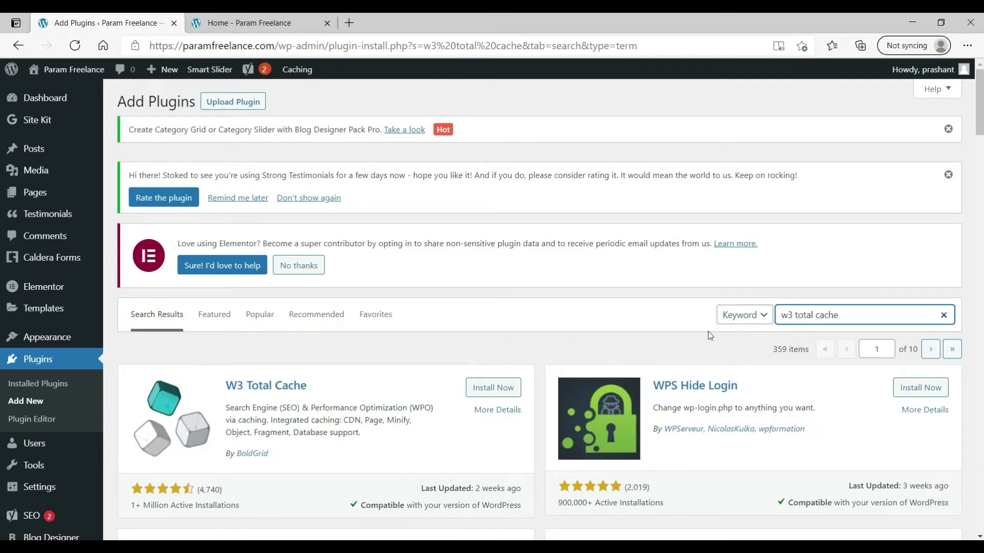
left_click(501, 400)
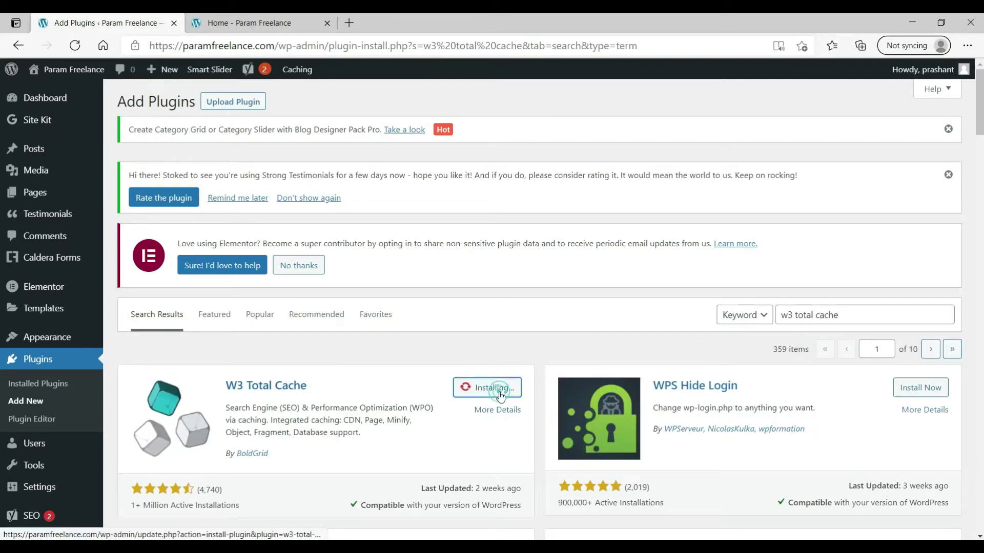
left_click(499, 389)
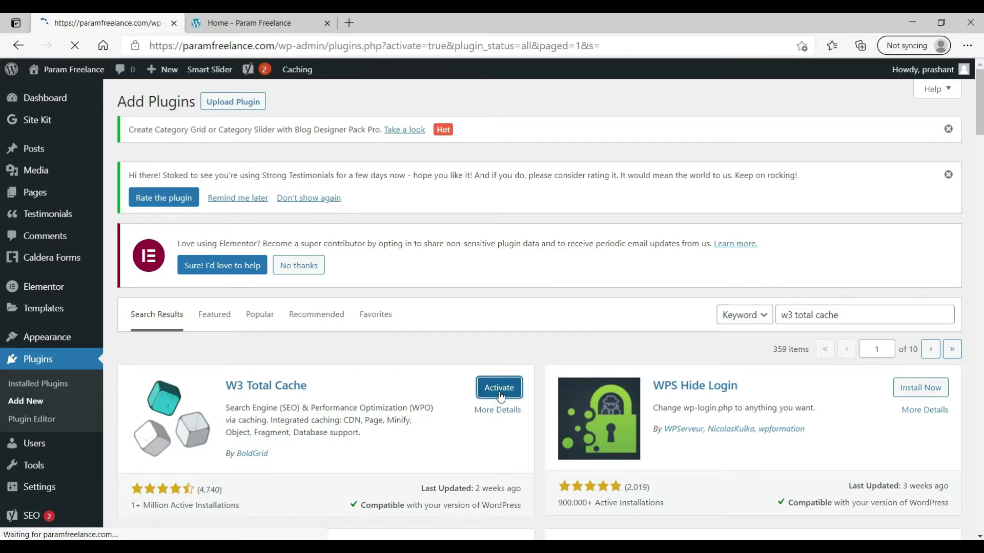
Open the W3 Total Cache performance pages and skip the setup guide.
scroll(500, 399, "down", 5)
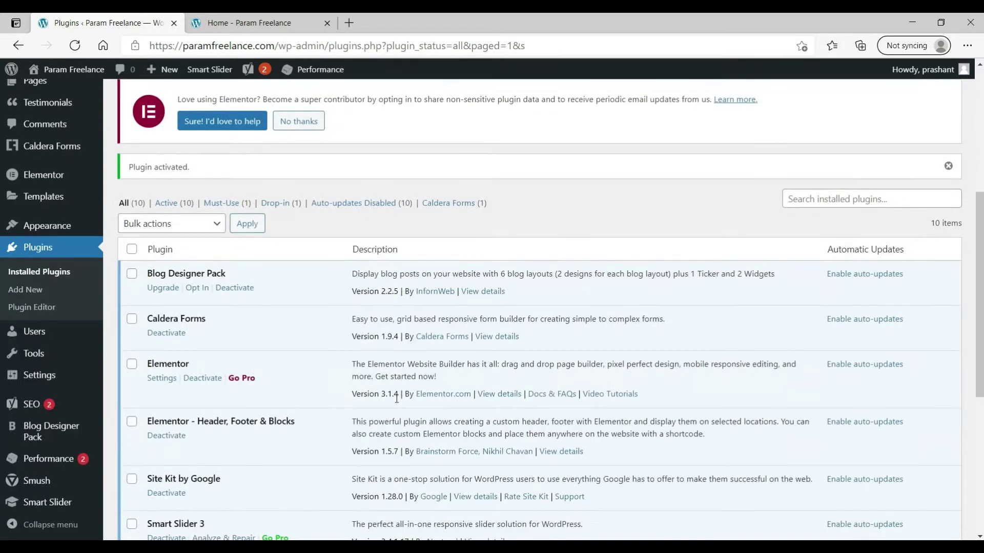
scroll(397, 398, "down", 3)
mouse_move(22, 370)
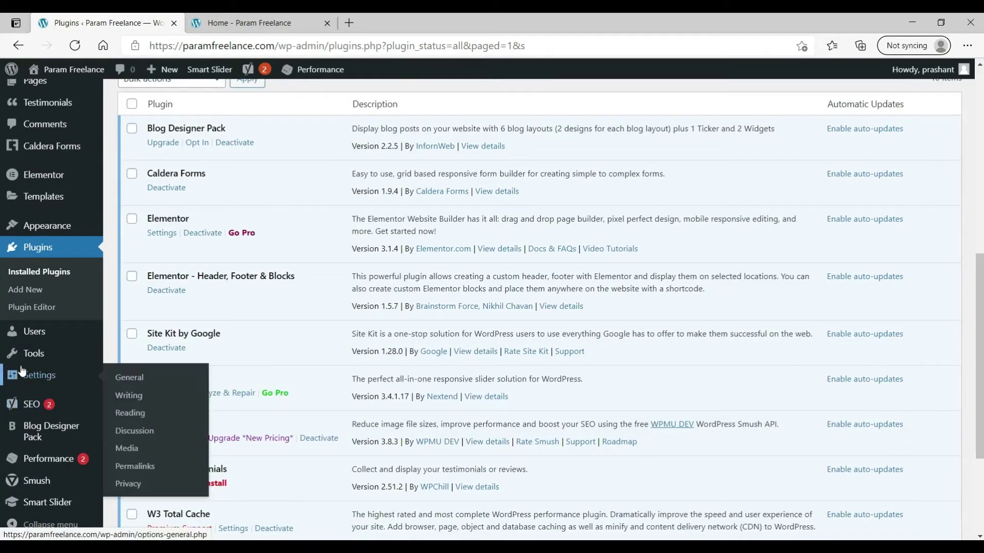
mouse_move(44, 459)
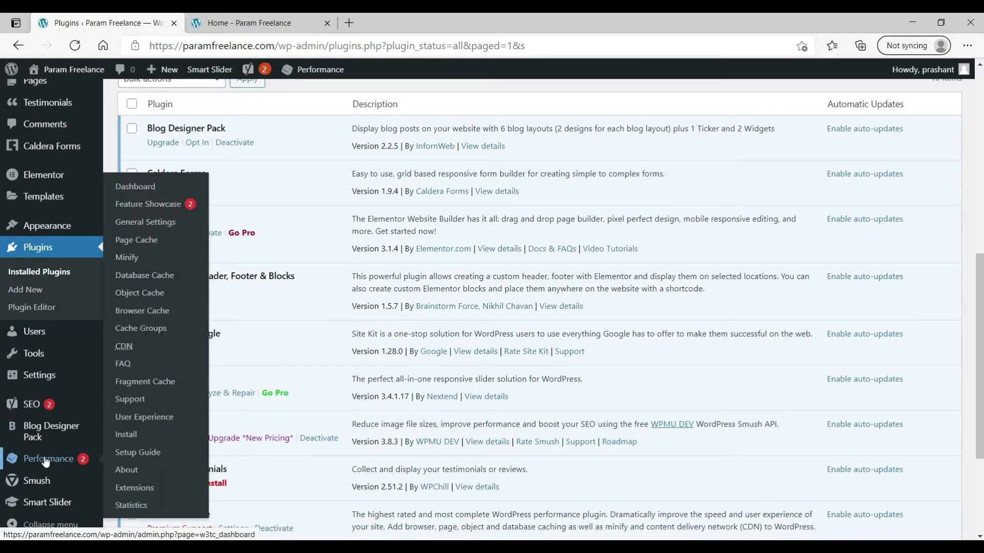
left_click(45, 462)
scroll(286, 449, "down", 5)
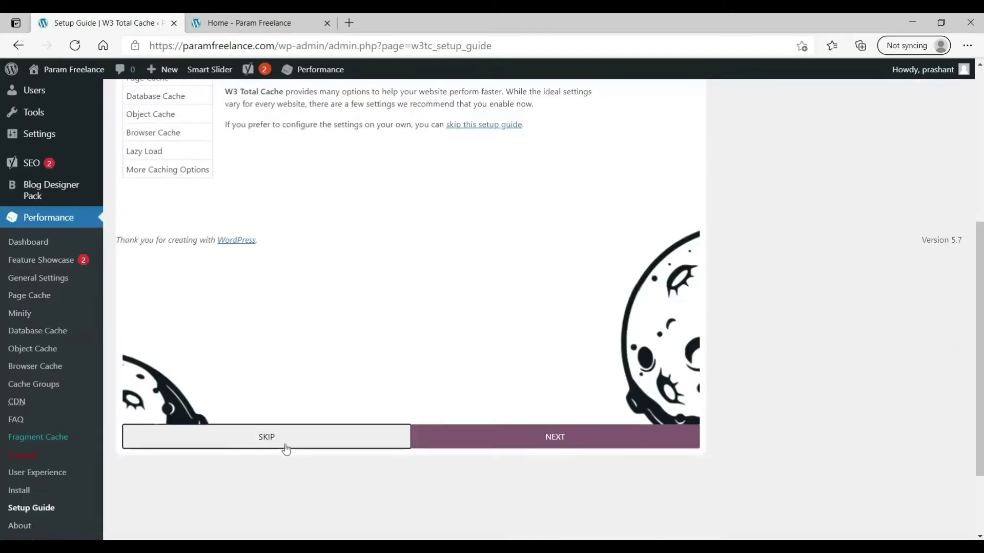
left_click(286, 449)
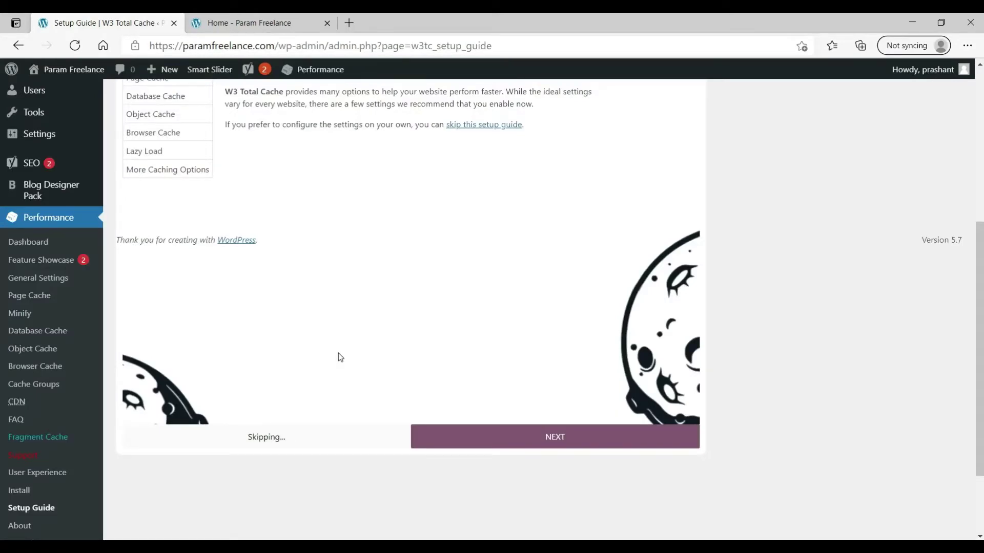
Enable Page Cache in the W3 Total Cache general settings, using the Disk: Enhanced method.
scroll(338, 357, "down", 8)
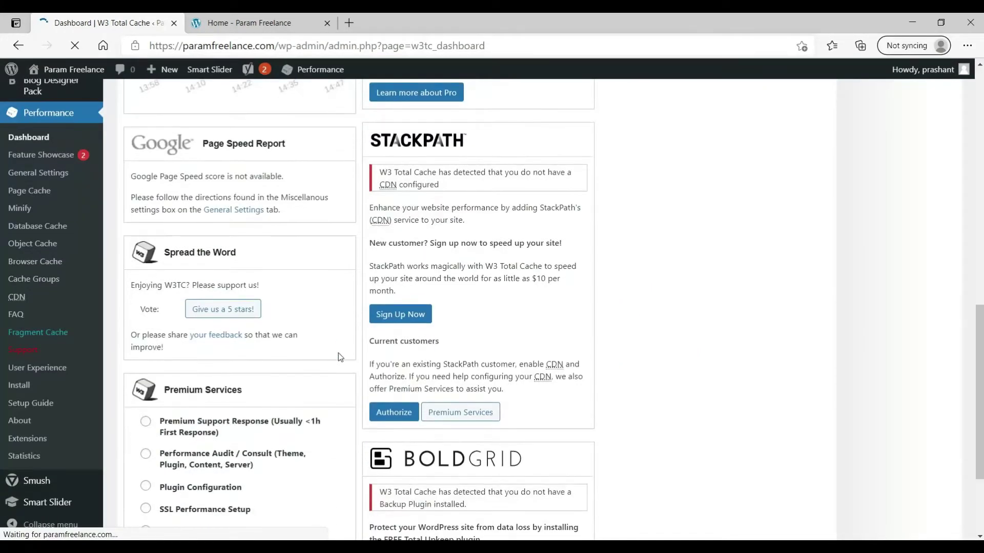
scroll(338, 352, "down", 3)
scroll(490, 344, "down", 5)
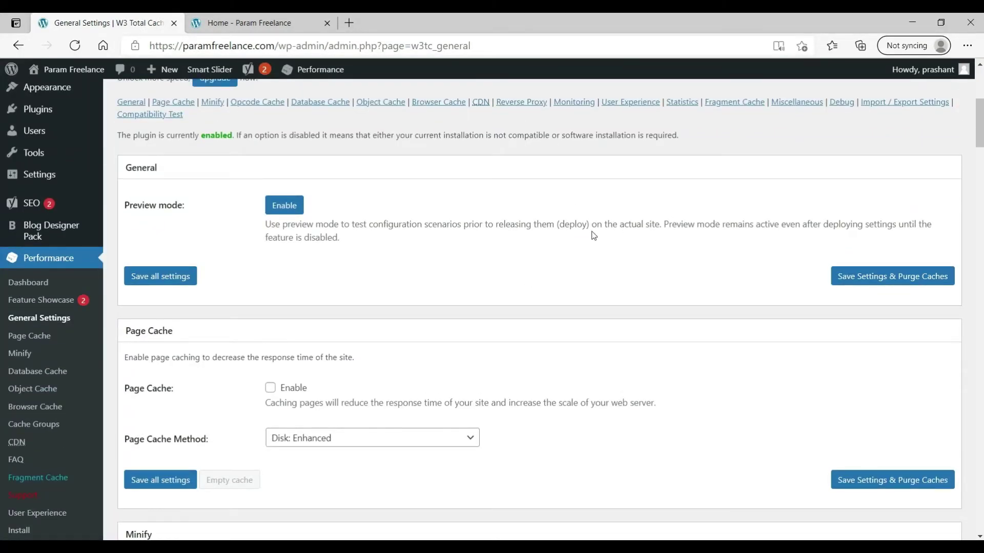
scroll(594, 236, "down", 4)
left_click(271, 171)
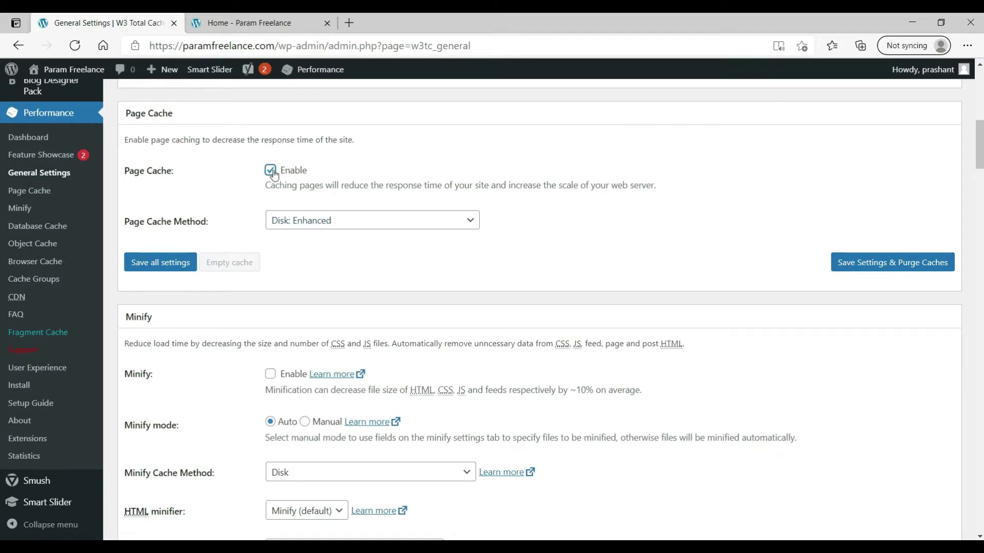
Enable Minify in Auto mode and accept the minification risks.
scroll(302, 226, "down", 3)
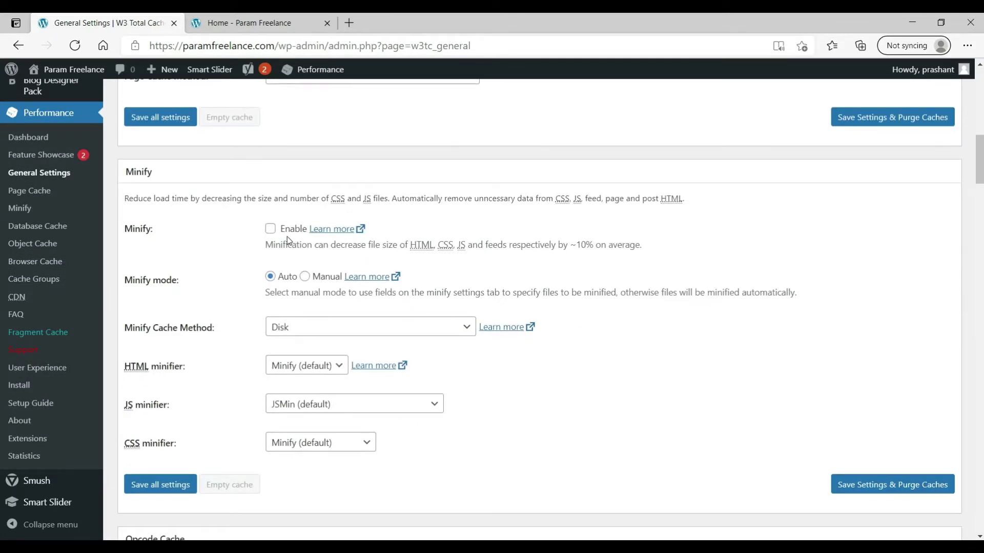
left_click(271, 229)
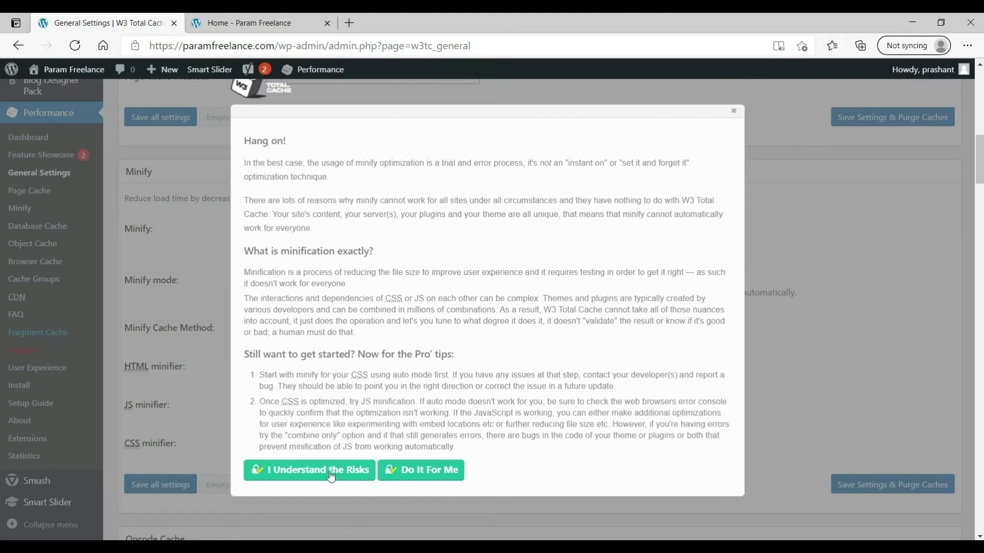
left_click(330, 472)
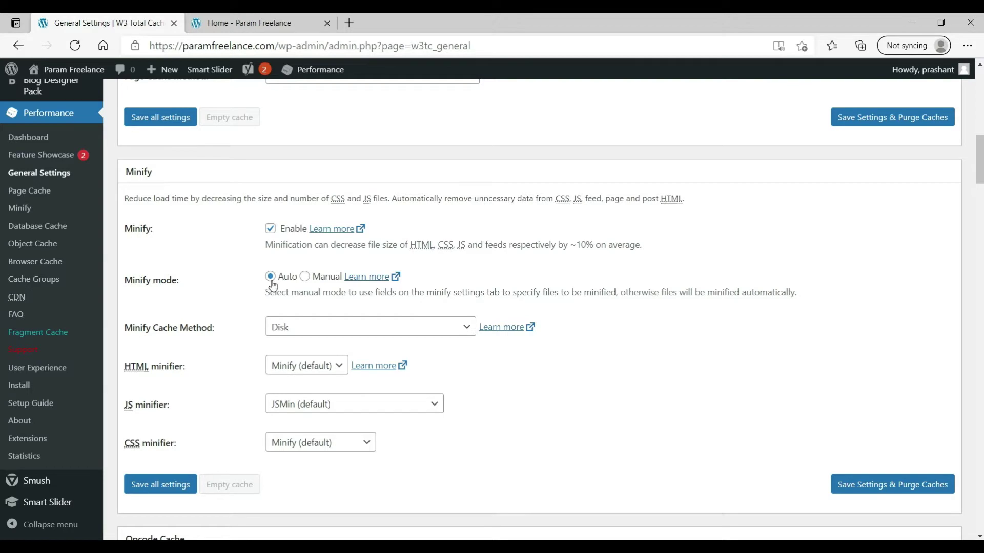
Review the opcode, database, object and browser cache and CDN sections, and save all general settings.
scroll(254, 279, "down", 1)
scroll(255, 279, "down", 3)
scroll(468, 225, "down", 4)
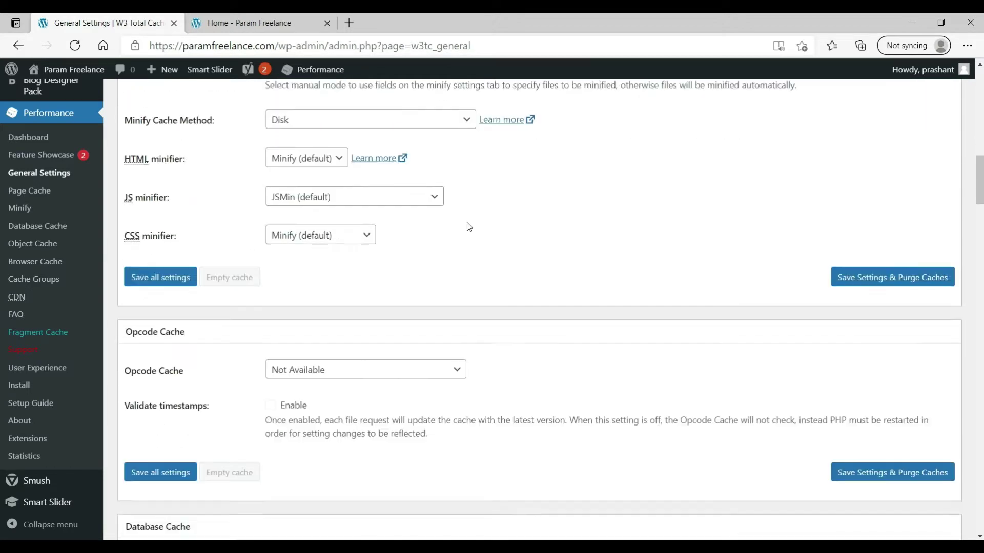
scroll(469, 227, "down", 3)
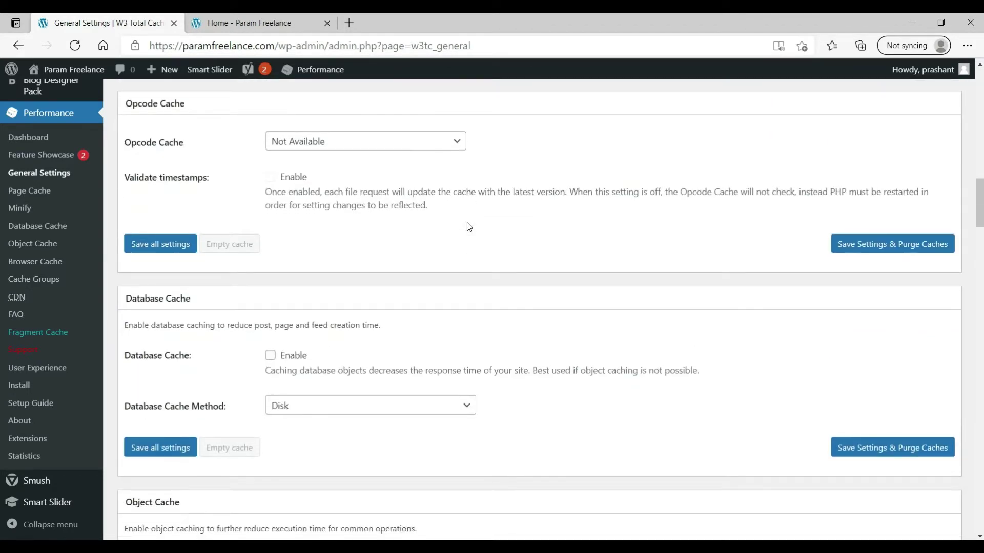
scroll(469, 227, "down", 10)
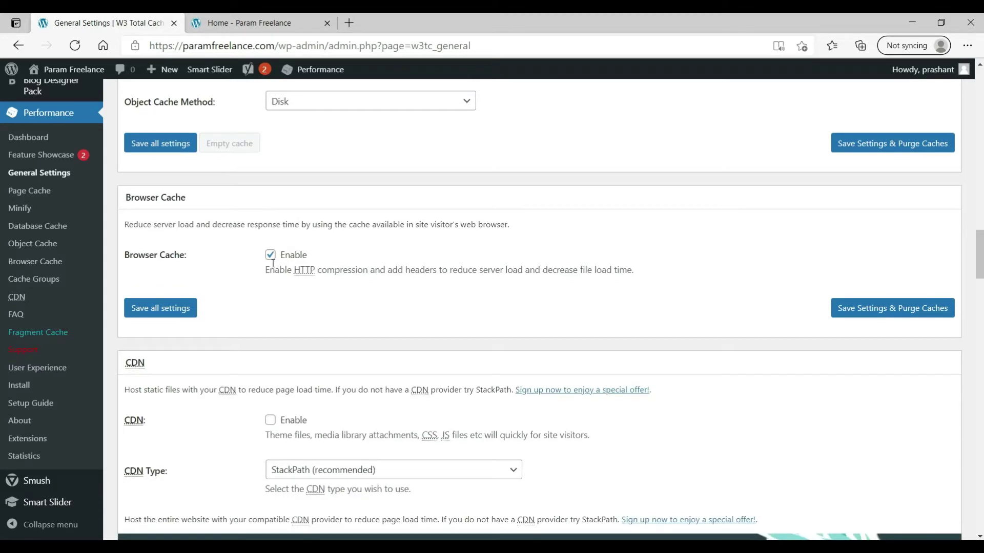
scroll(274, 271, "down", 6)
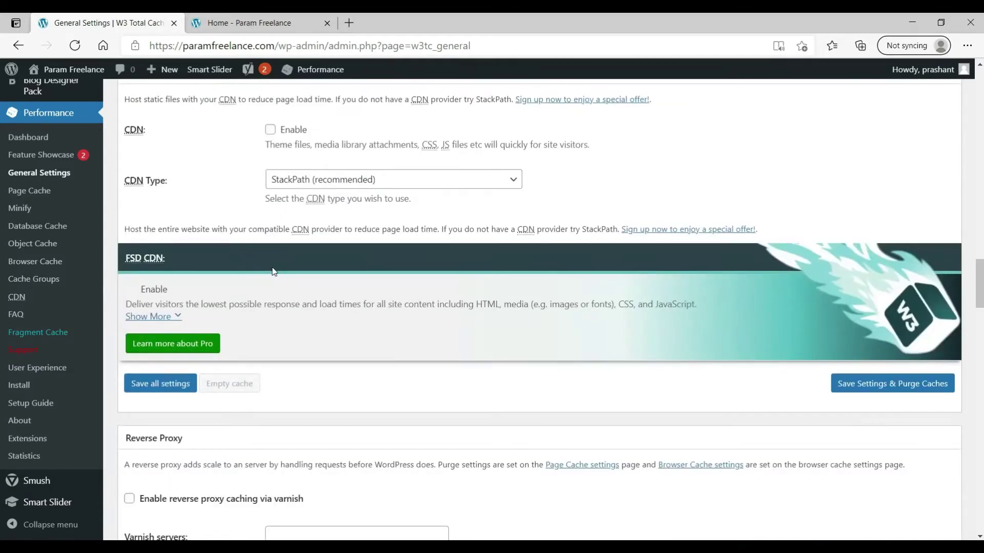
left_click(160, 388)
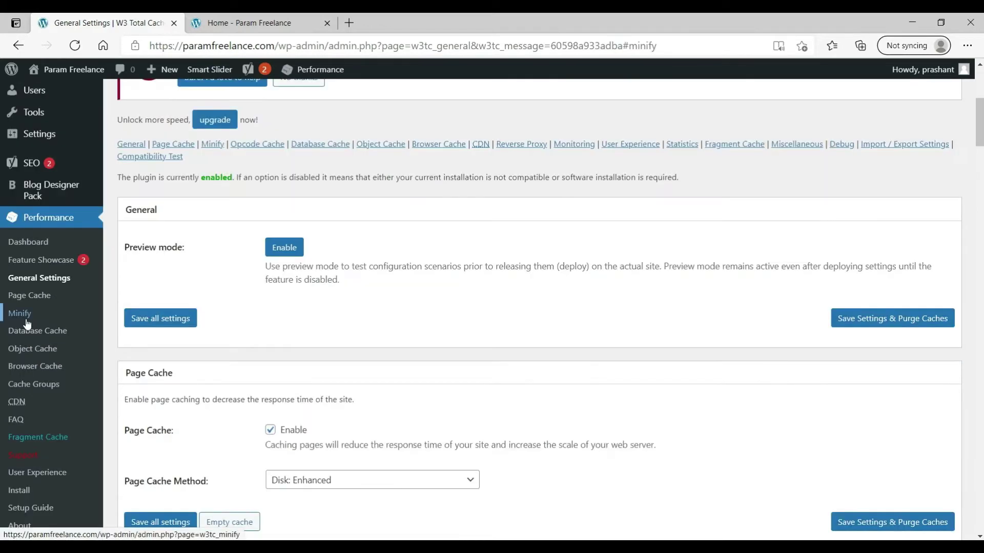
In the Minify settings, enable HTML minification with inline CSS and inline JS minification.
left_click(20, 314)
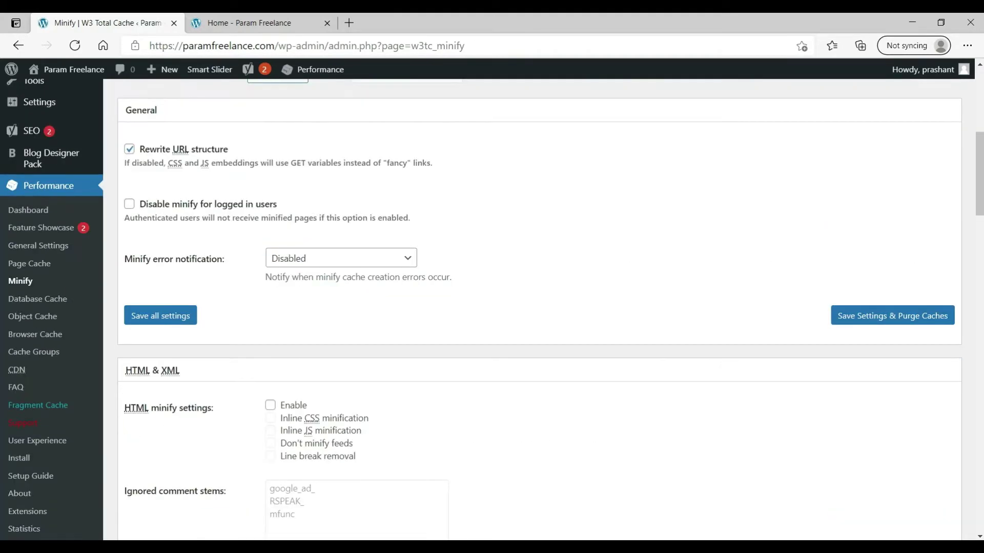
scroll(502, 259, "down", 3)
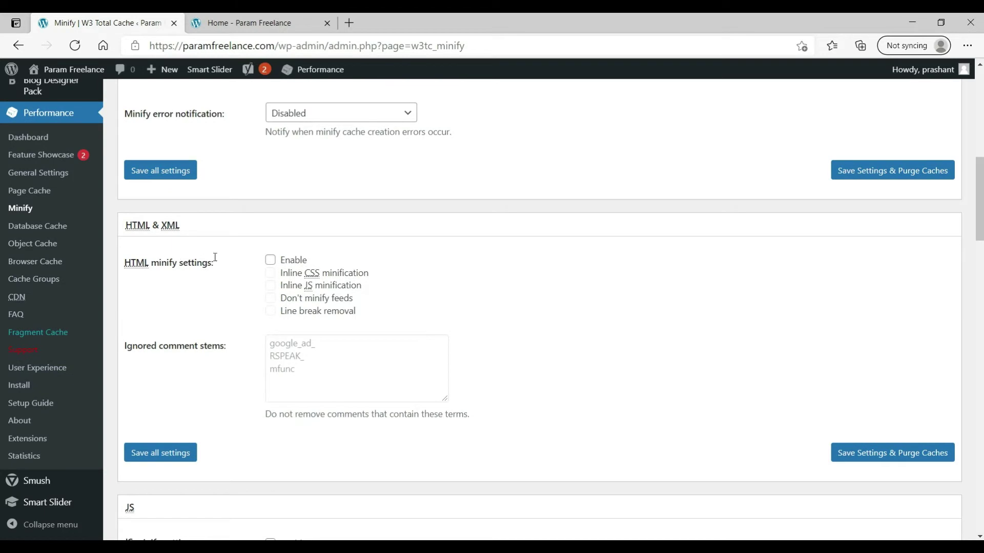
left_click(270, 260)
scroll(270, 260, "down", 1)
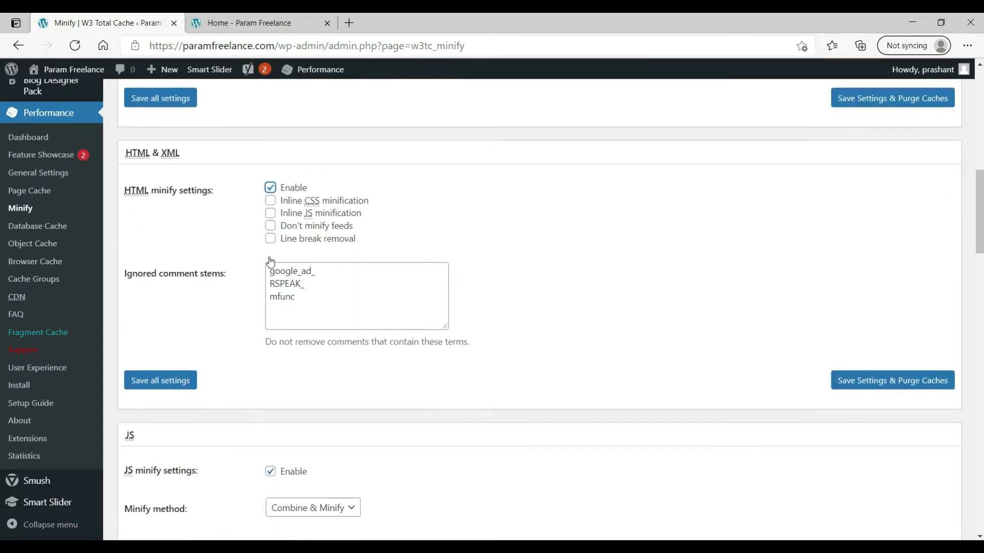
left_click(271, 200)
left_click(270, 212)
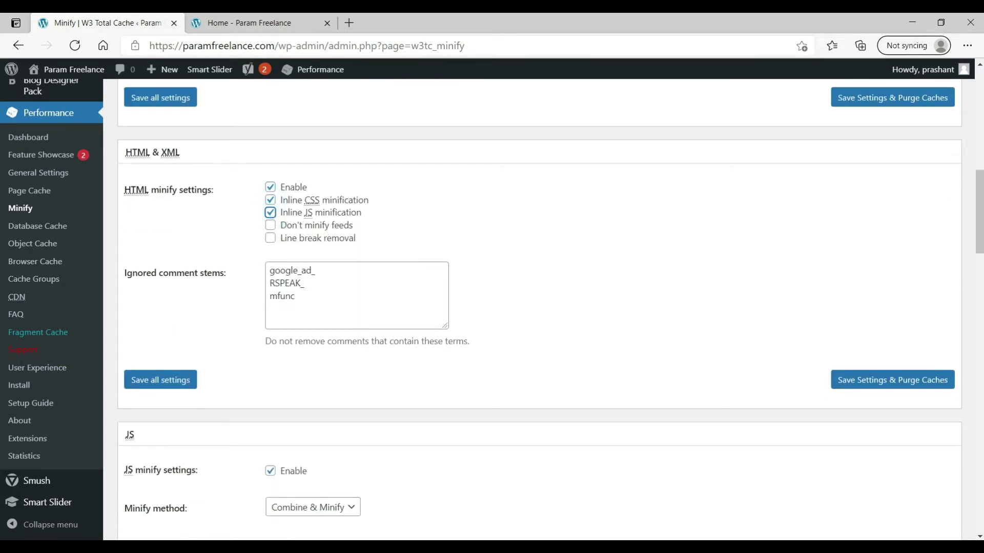
Set the JS minify method to Minify only.
scroll(352, 193, "down", 3)
scroll(352, 194, "down", 3)
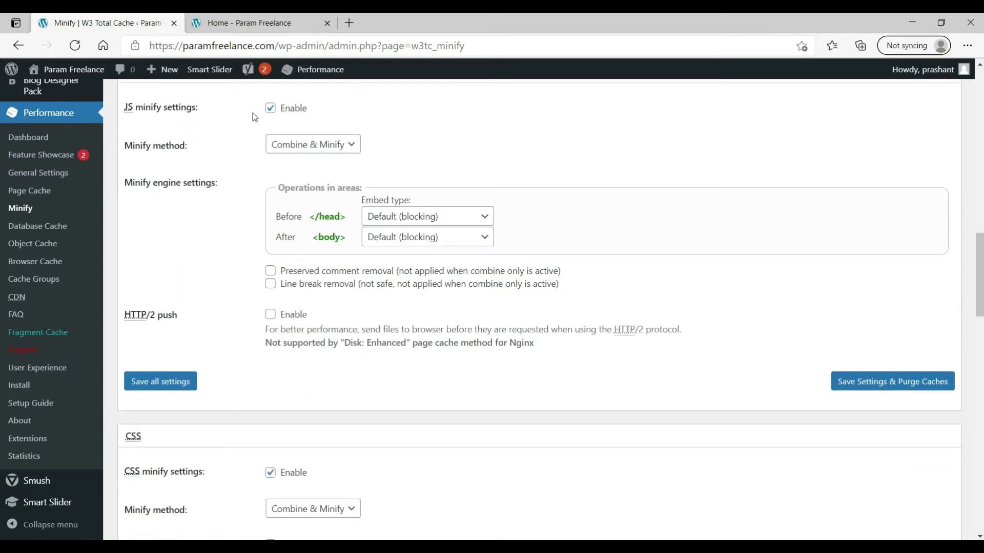
key("Tab")
left_click(323, 145)
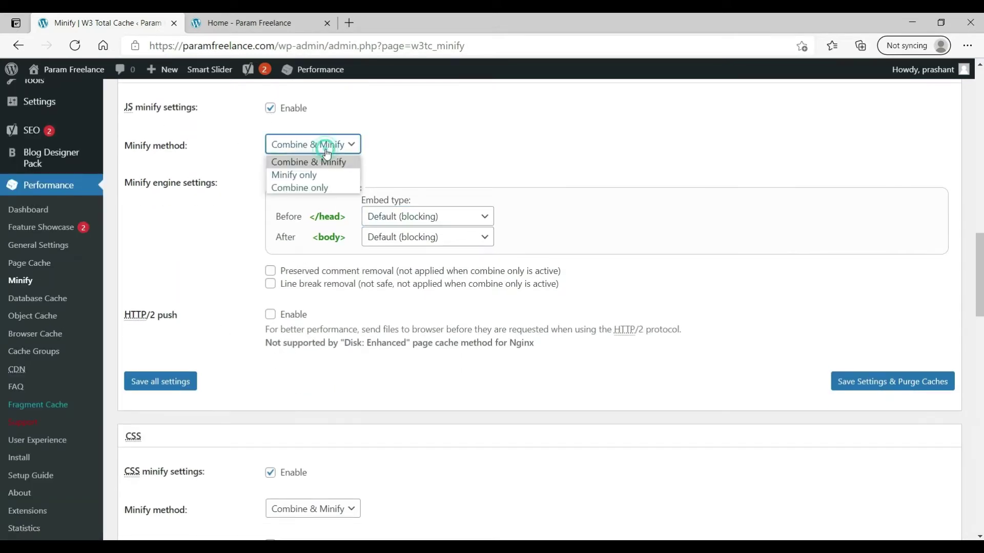
left_click(312, 177)
Check the CSS minify options, save all Minify settings and empty the minify cache.
scroll(311, 205, "down", 4)
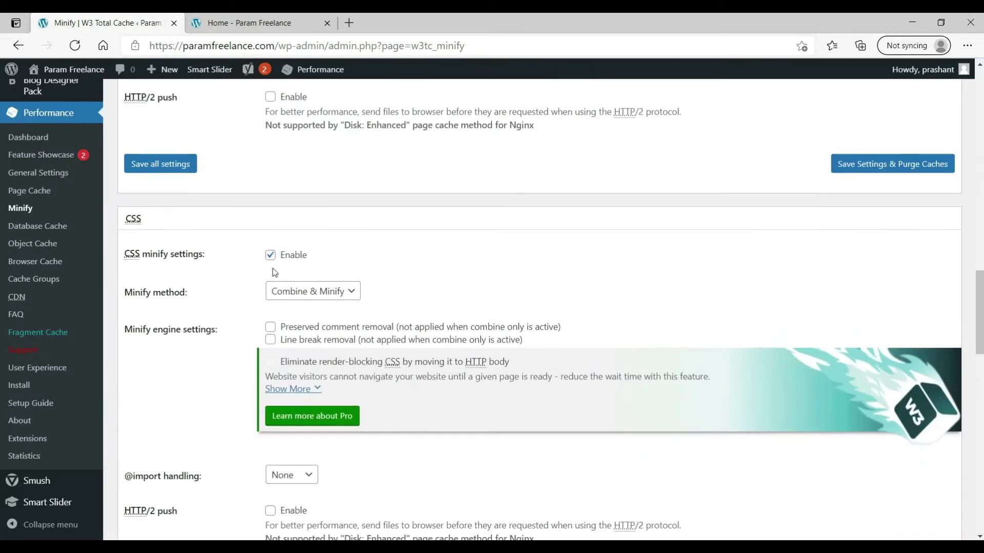
scroll(358, 274, "down", 3)
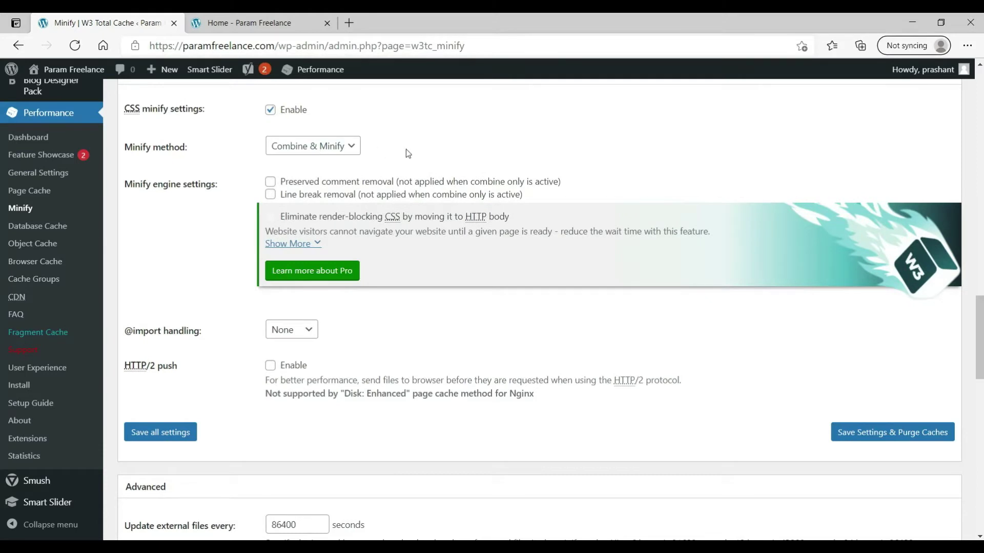
left_click(157, 444)
scroll(426, 380, "down", 3)
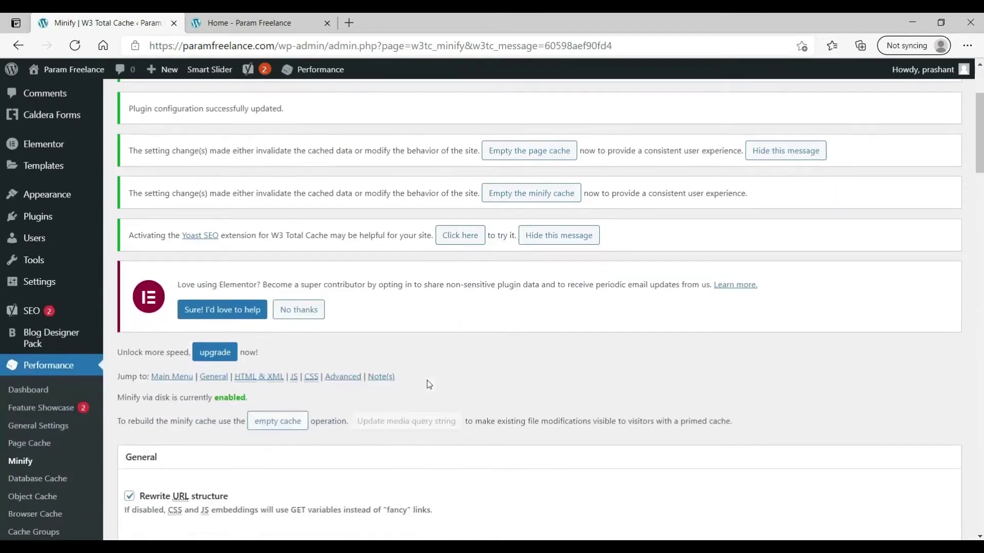
scroll(493, 348, "down", 1)
scroll(496, 349, "down", 1)
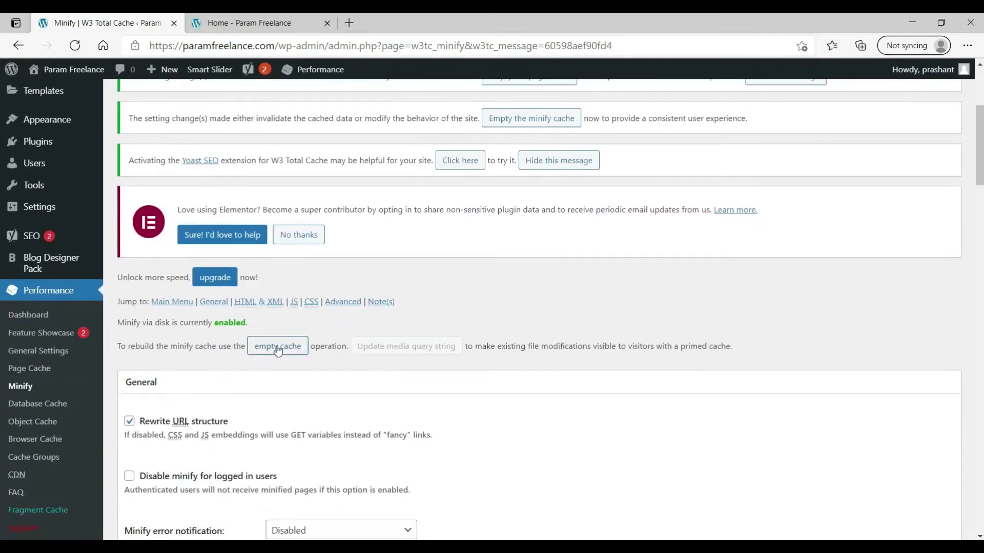
left_click(277, 349)
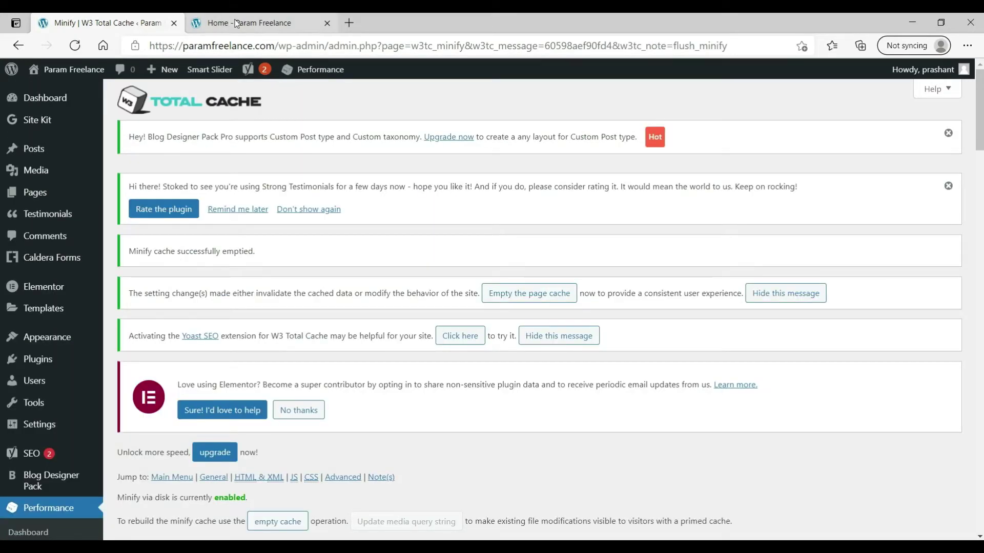
Reload the Param Freelance home page to check how it loads with caching and minification on.
left_click(237, 23)
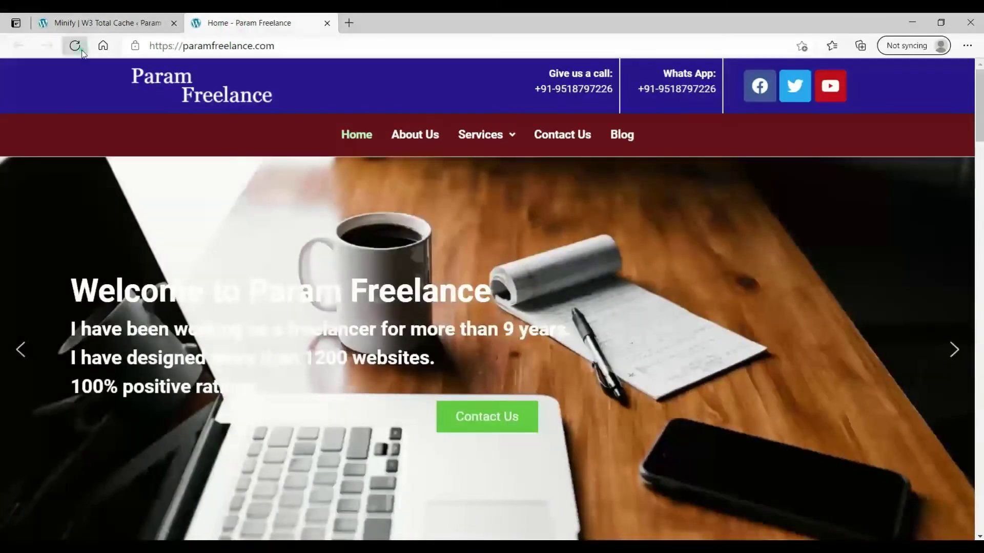
left_click(75, 46)
left_click(81, 51)
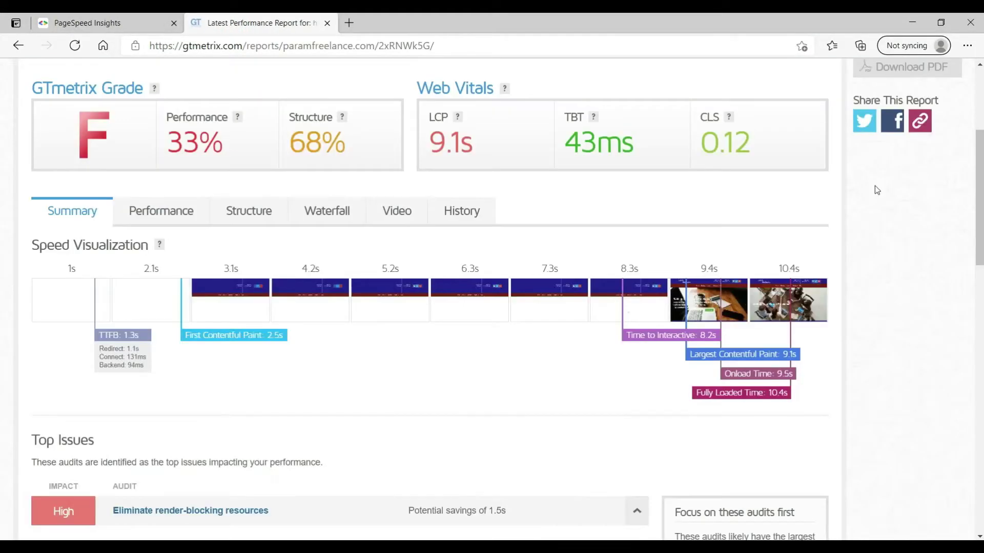
Re-test paramfreelance.com in GTmetrix and compare the result with the PageSpeed Insights desktop score.
scroll(875, 185, "up", 5)
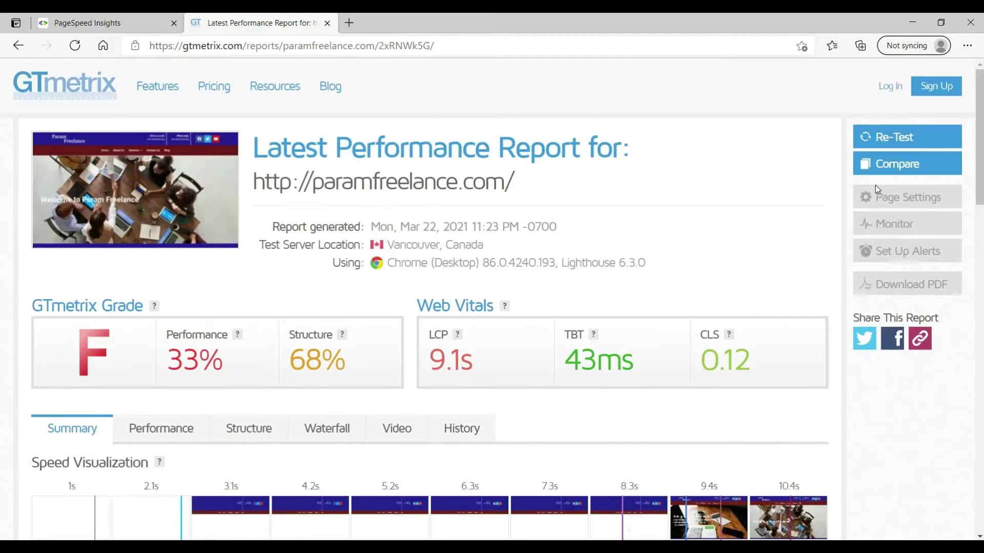
left_click(907, 137)
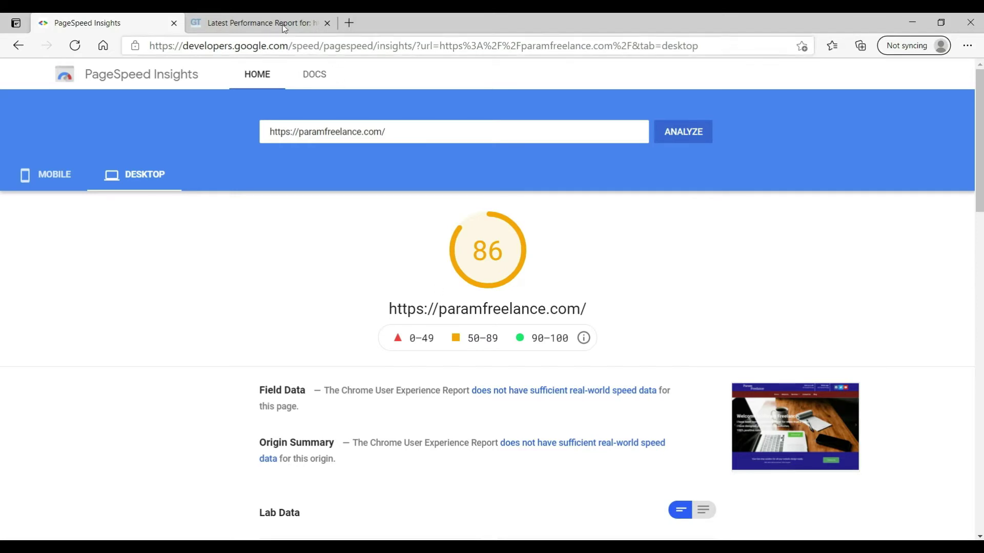
left_click(259, 22)
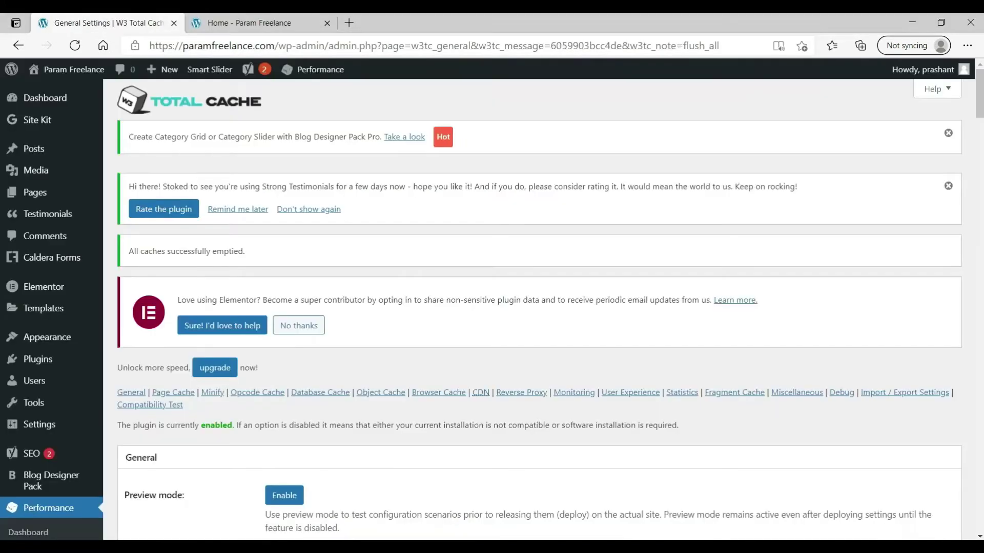
Review the W3 Total Cache general settings, Page Cache options and Minify options.
scroll(469, 355, "down", 10)
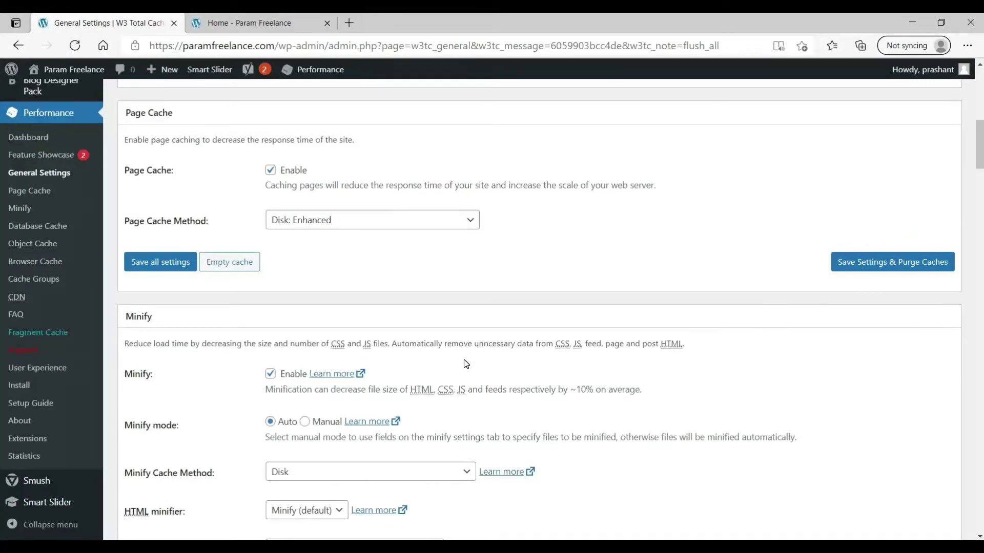
left_click(36, 193)
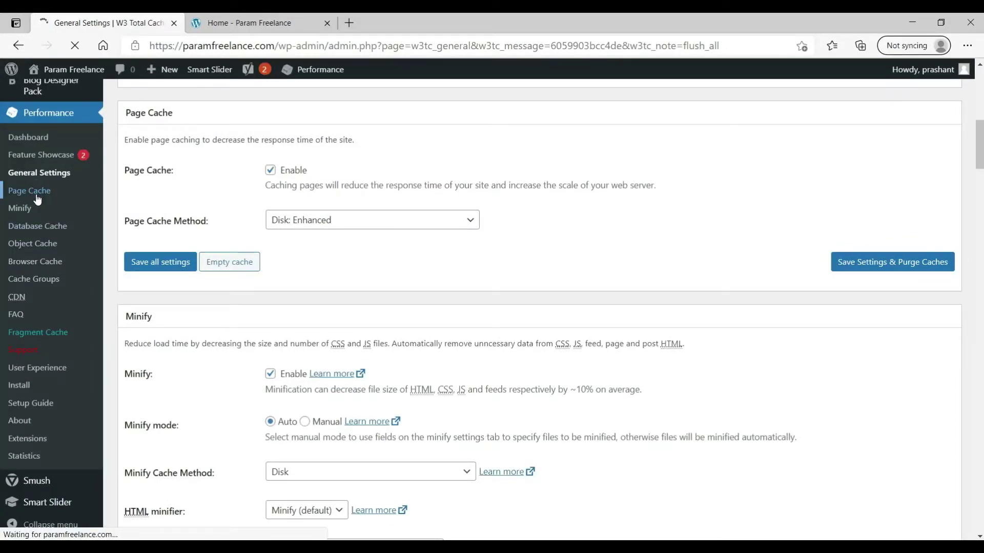
scroll(506, 213, "down", 6)
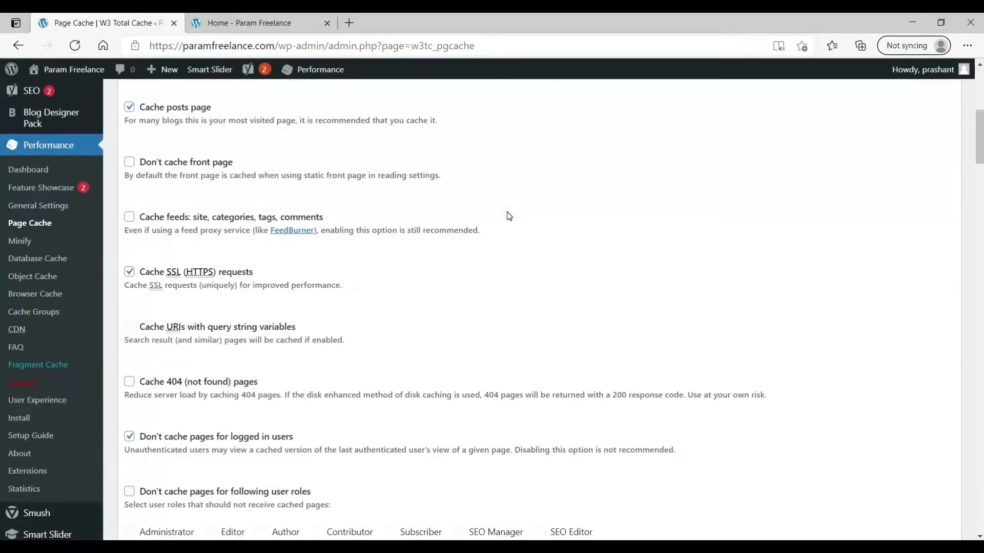
left_click(17, 242)
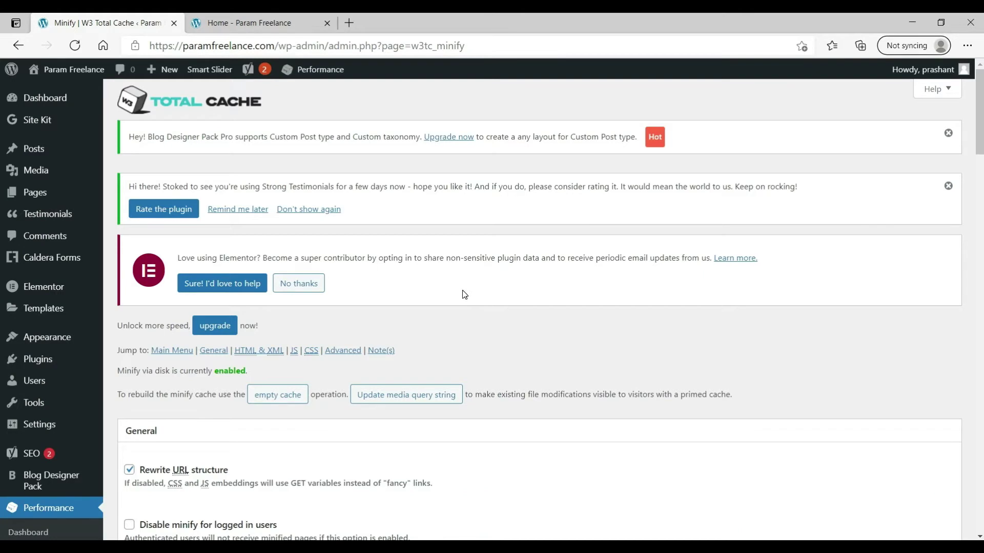
scroll(569, 292, "down", 8)
scroll(571, 292, "down", 1)
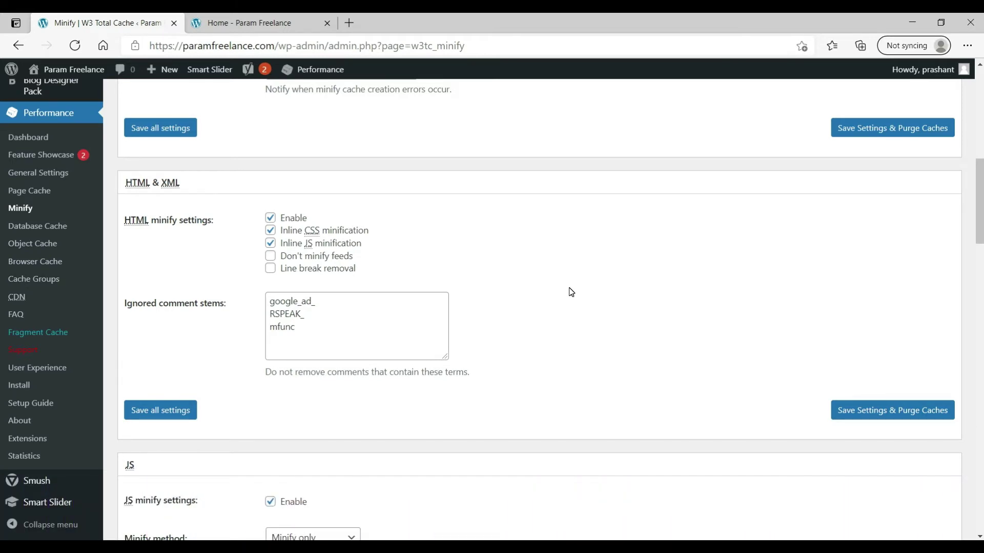
scroll(343, 175, "up", 7)
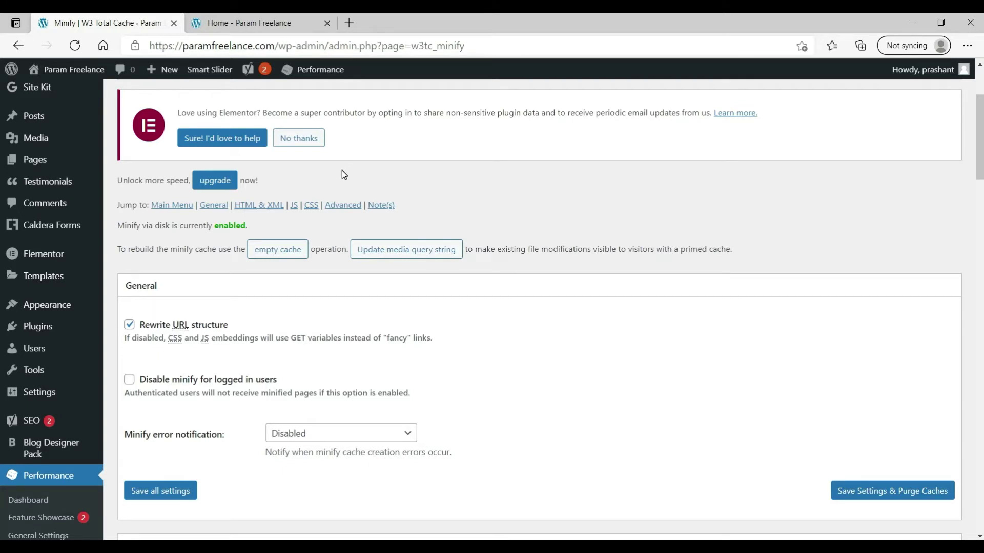
scroll(586, 213, "down", 6)
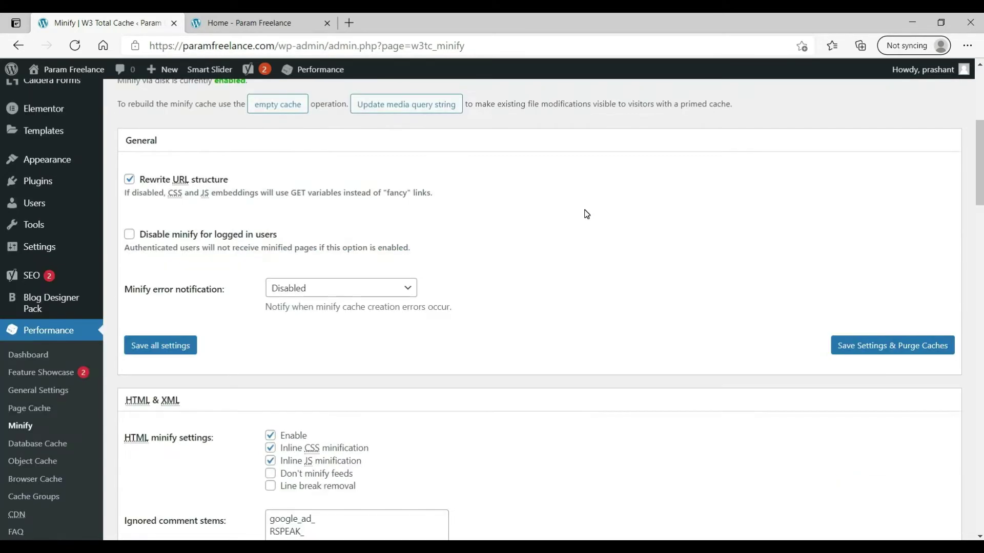
scroll(586, 215, "up", 2)
scroll(587, 214, "up", 1)
Open the installed plugins list and purge all W3 Total Cache caches.
left_click(32, 181)
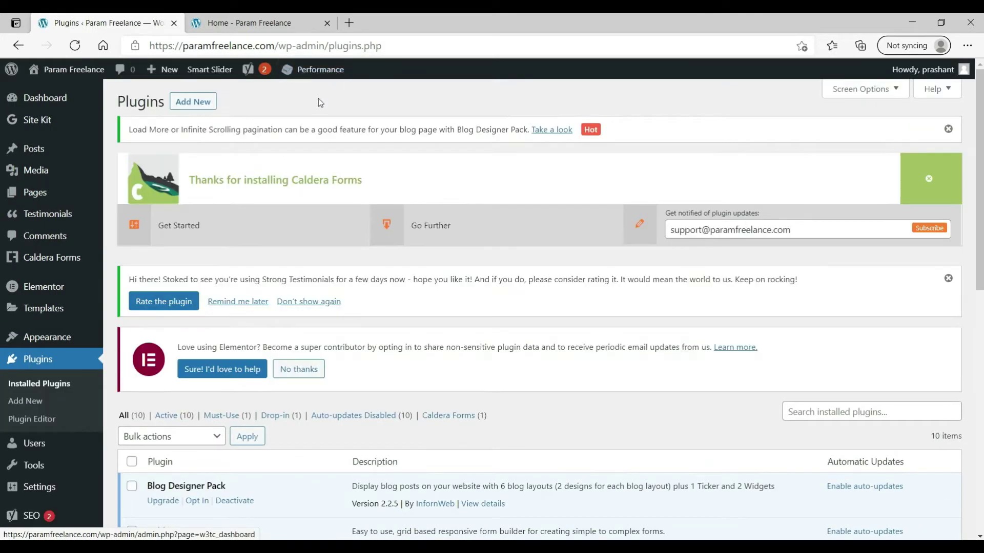
mouse_move(318, 72)
left_click(322, 109)
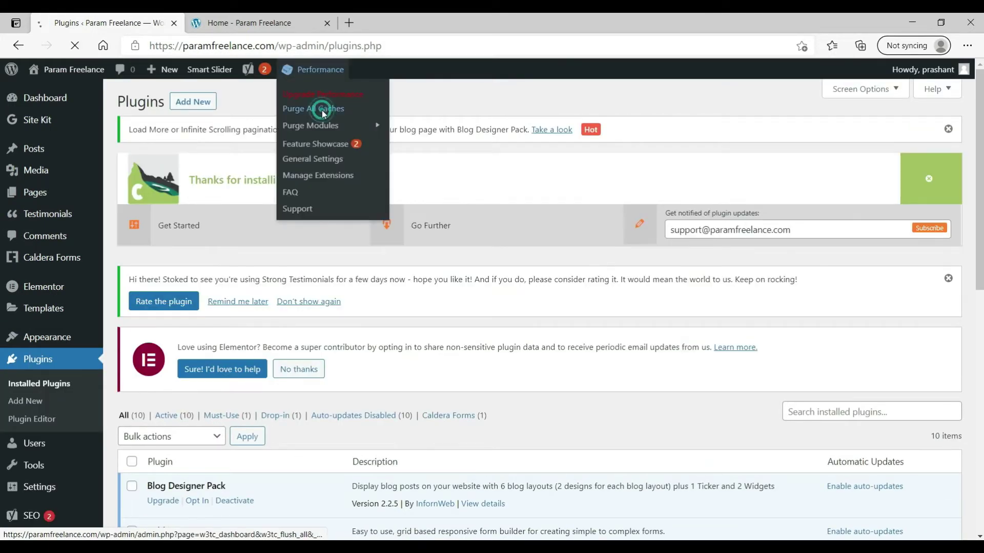
Deactivate the W3 Total Cache plugin and check its entry in the installed plugins list.
scroll(322, 112, "down", 7)
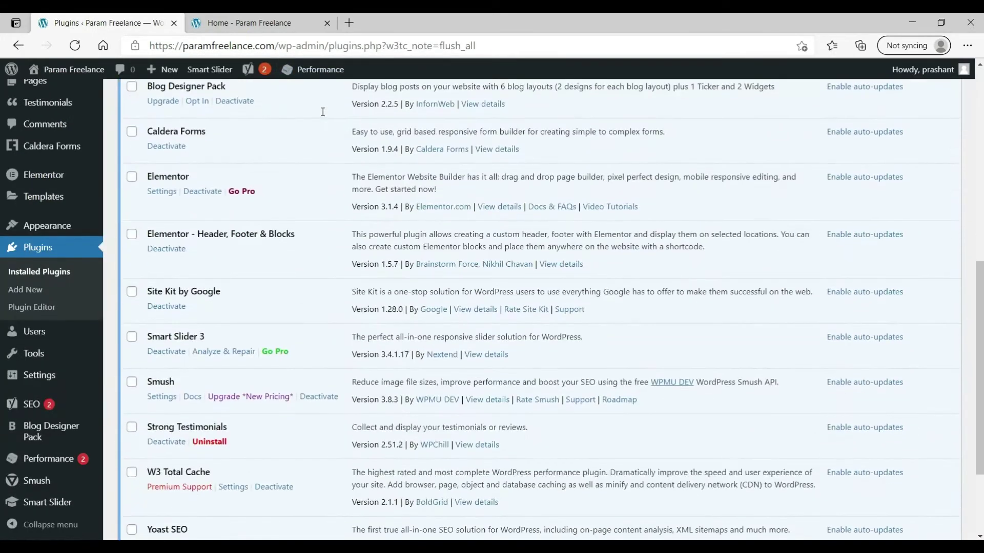
scroll(321, 111, "down", 3)
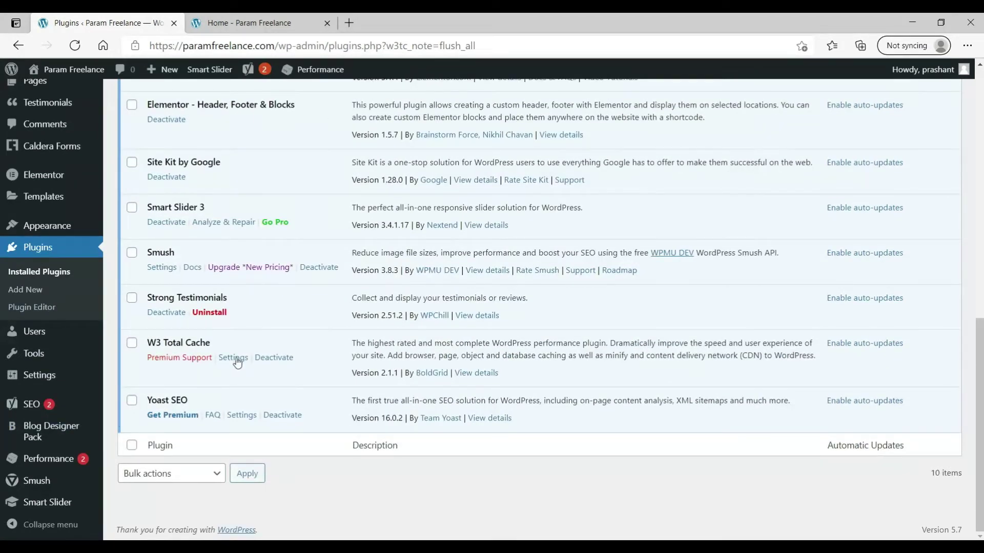
left_click(272, 358)
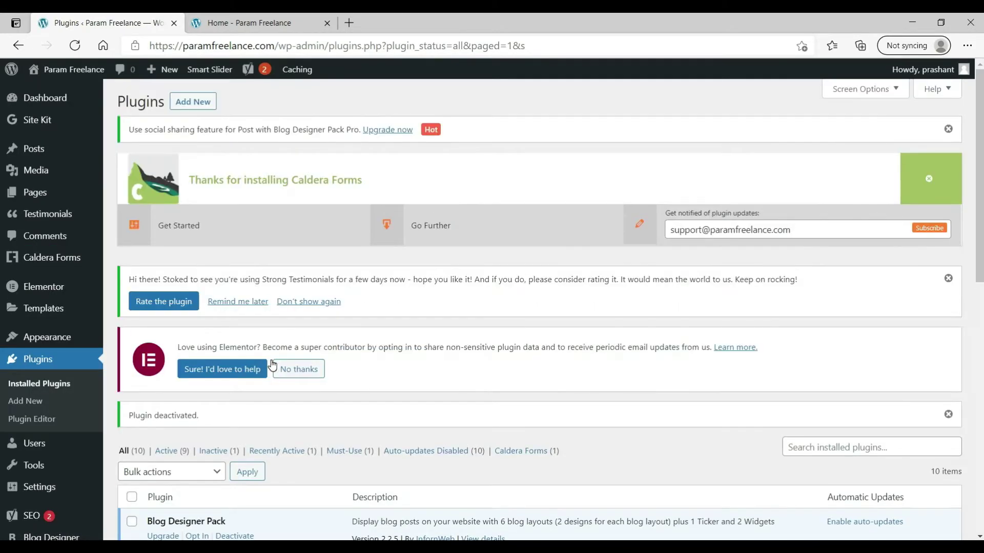
scroll(335, 353, "down", 10)
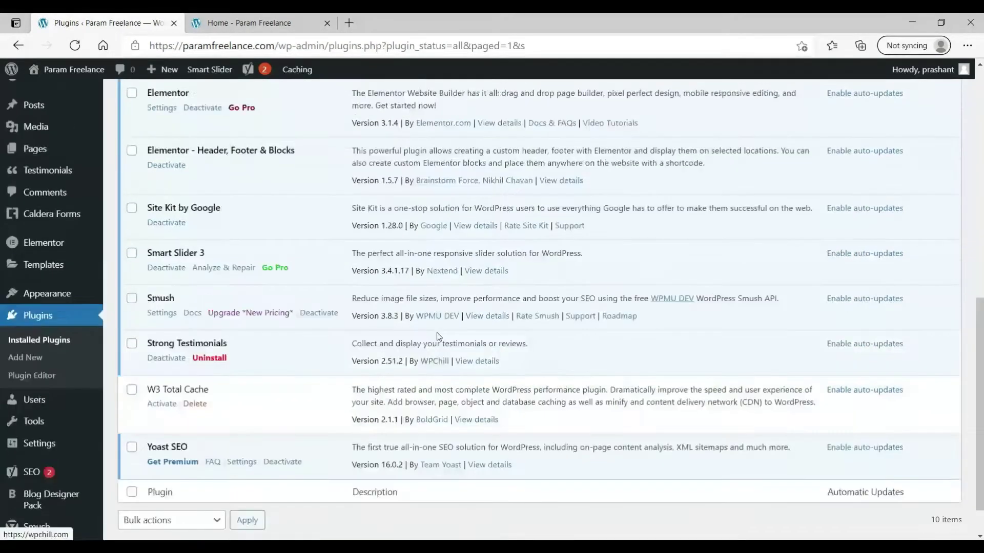
scroll(437, 336, "up", 10)
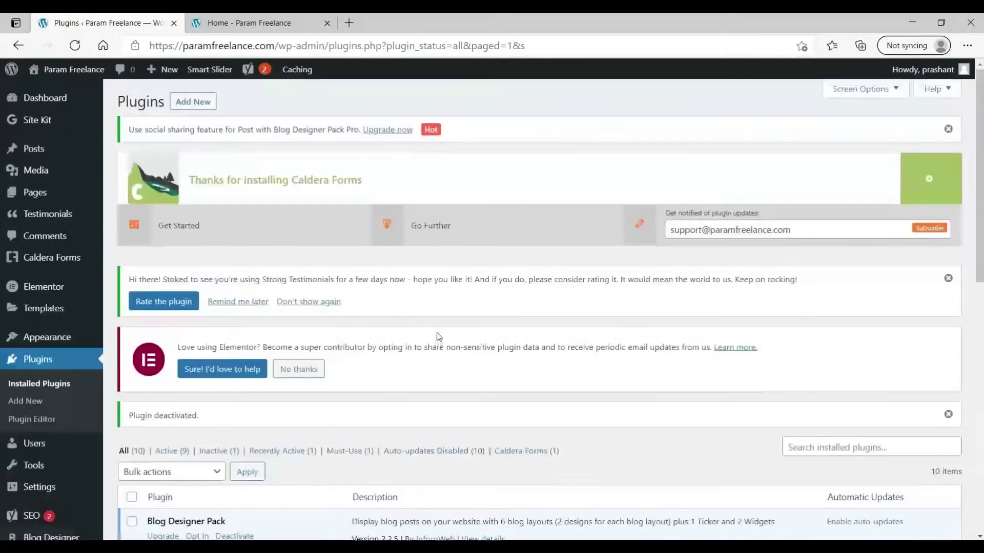
Upload wp-rocket-v3.7.4.zip from the Desktop as a new plugin, install it and activate it.
left_click(204, 111)
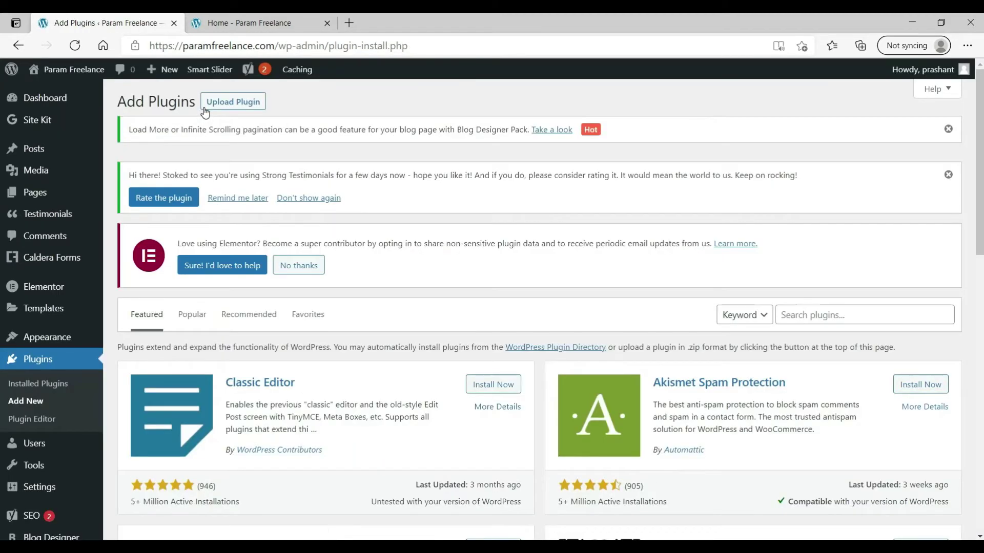
left_click(205, 108)
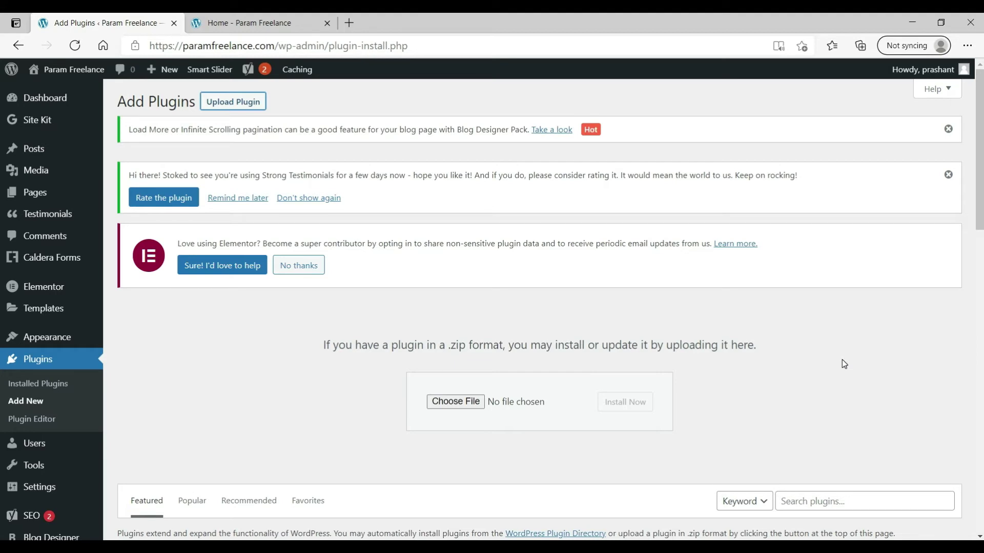
left_click(459, 403)
left_click(370, 130)
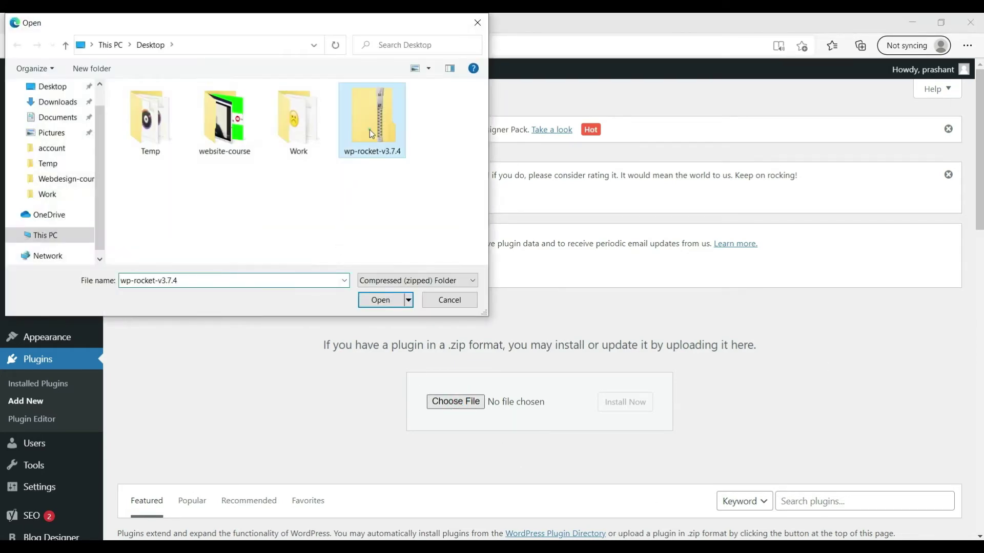
left_click(380, 301)
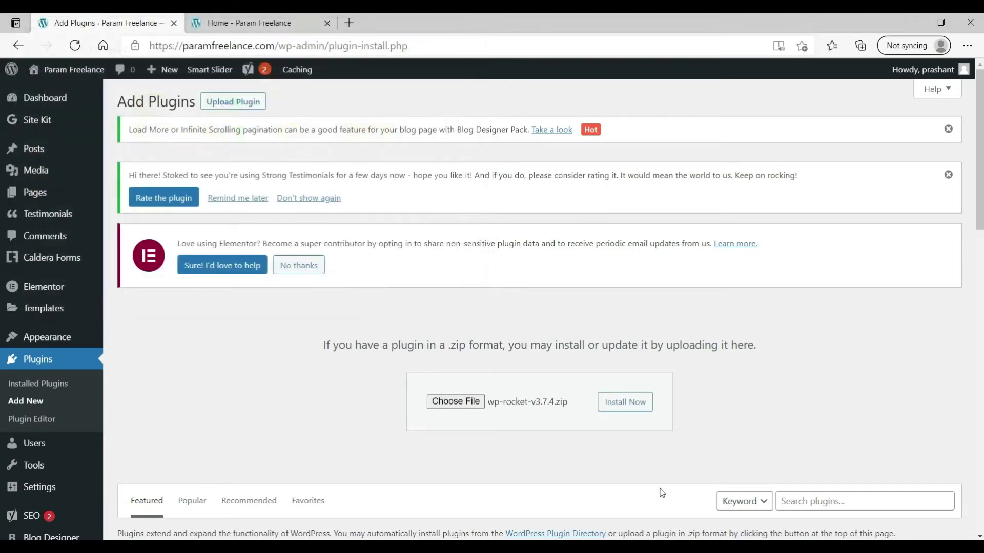
left_click(635, 407)
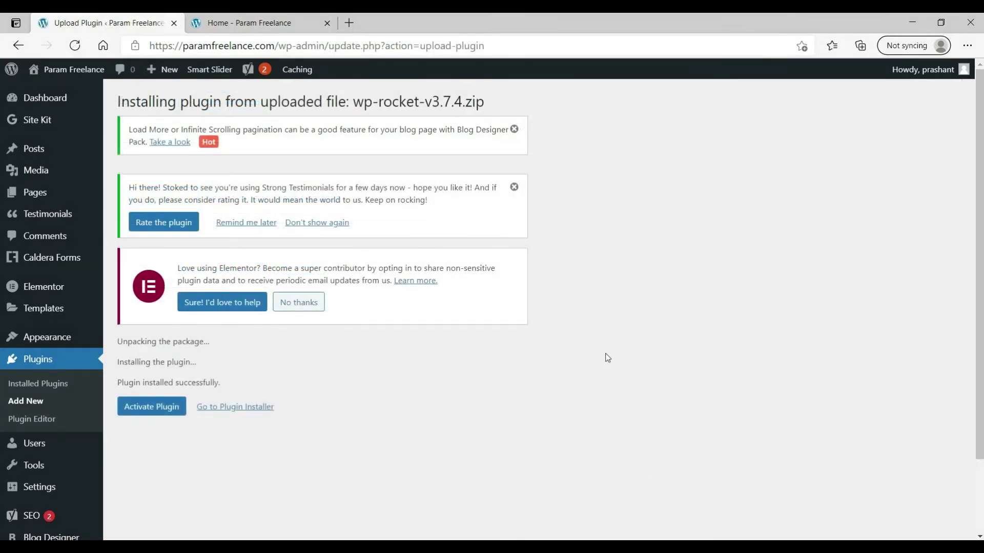
left_click(152, 409)
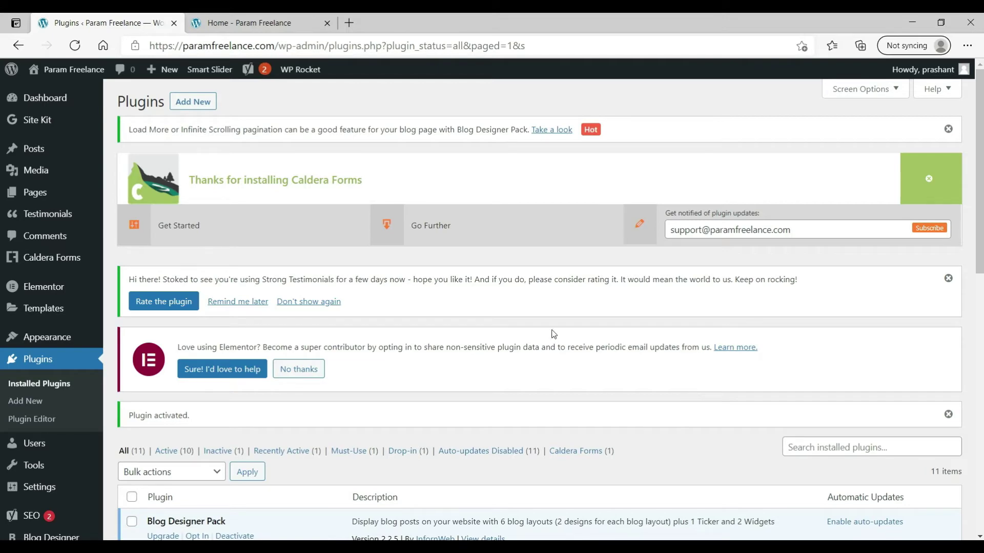
Open the WP Rocket settings and examine the mobile, user and lifespan cache options.
scroll(554, 334, "down", 4)
scroll(554, 334, "down", 4)
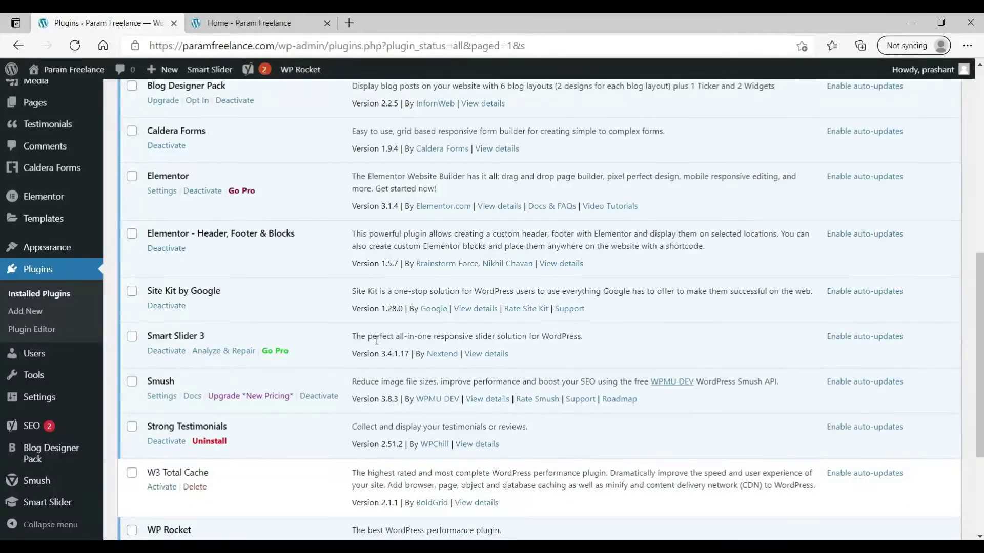
mouse_move(305, 69)
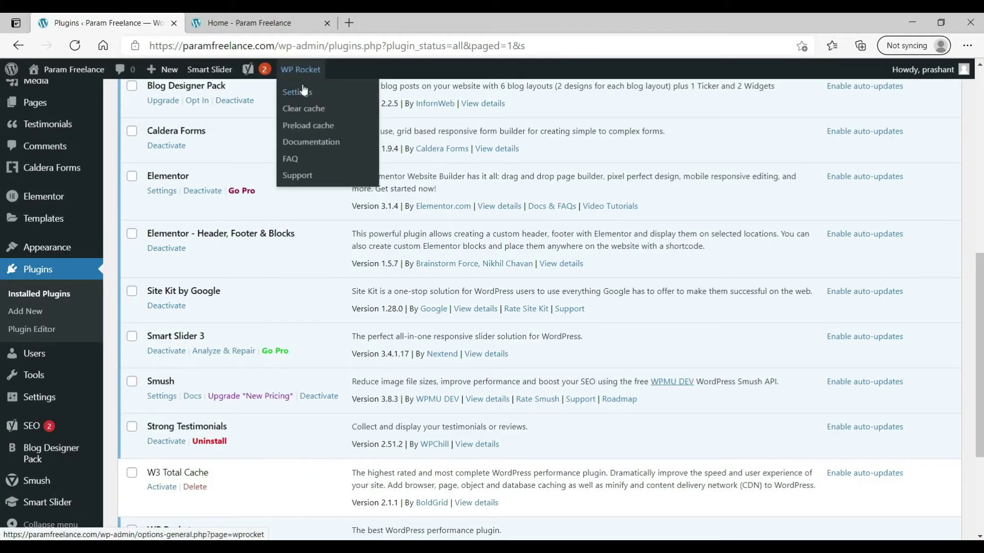
left_click(304, 91)
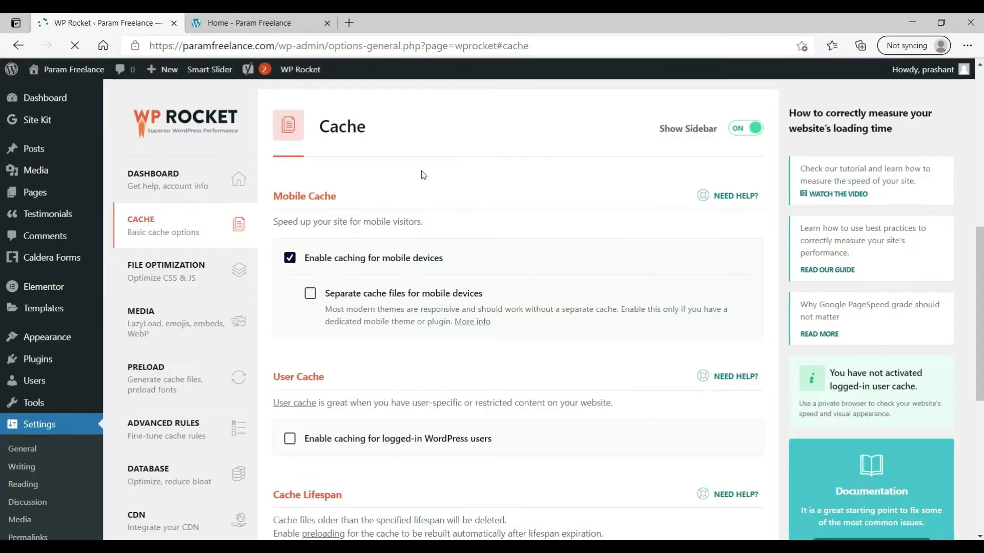
scroll(421, 171, "down", 1)
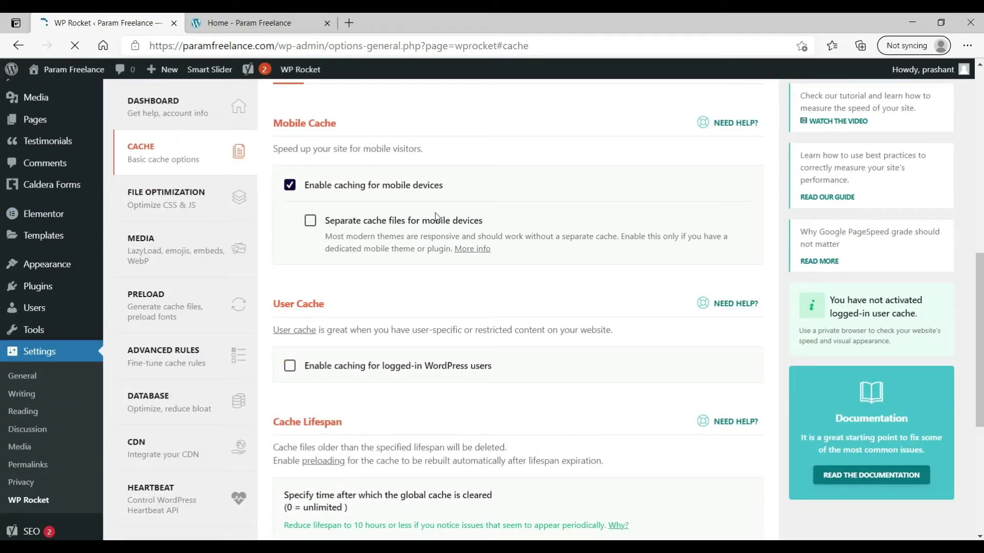
Enable Minify CSS files, Combine CSS files and Optimize CSS delivery in WP Rocket's File Optimization settings.
left_click(290, 239)
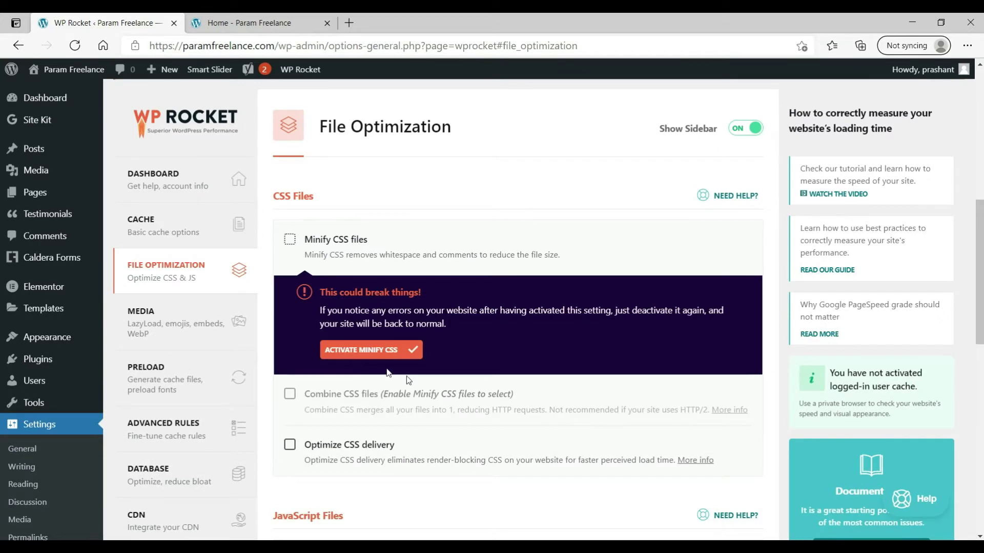
left_click(370, 354)
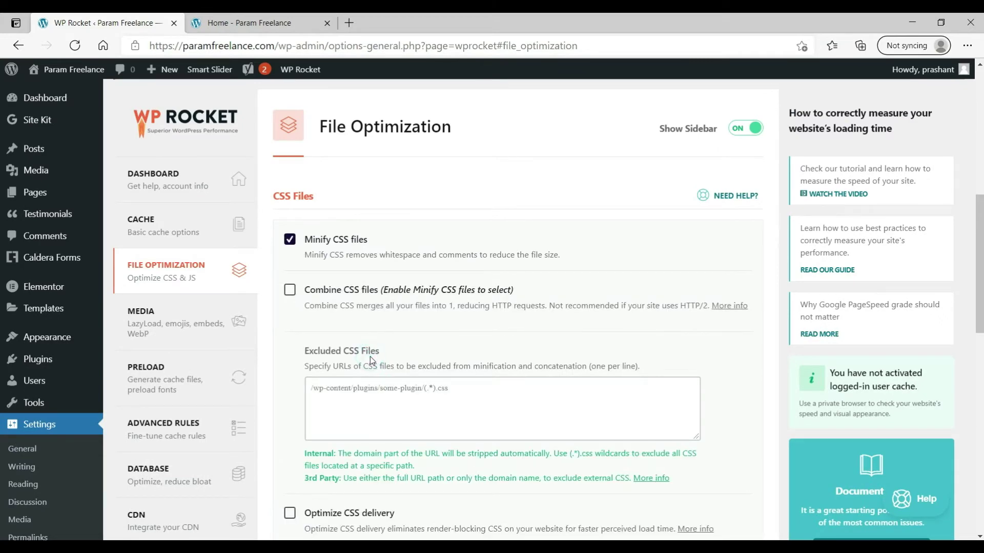
left_click(289, 291)
scroll(409, 317, "down", 2)
left_click(369, 390)
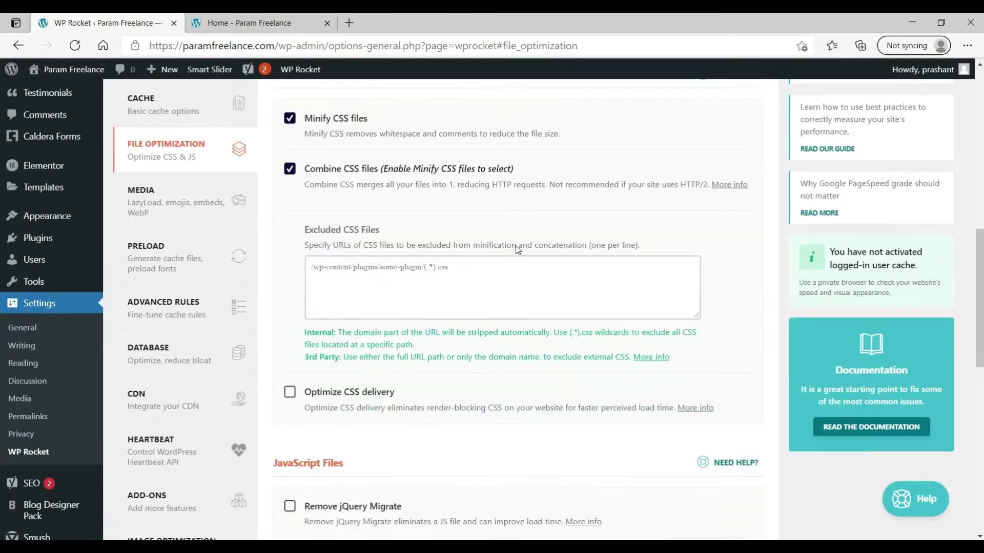
scroll(437, 270, "down", 3)
left_click(289, 226)
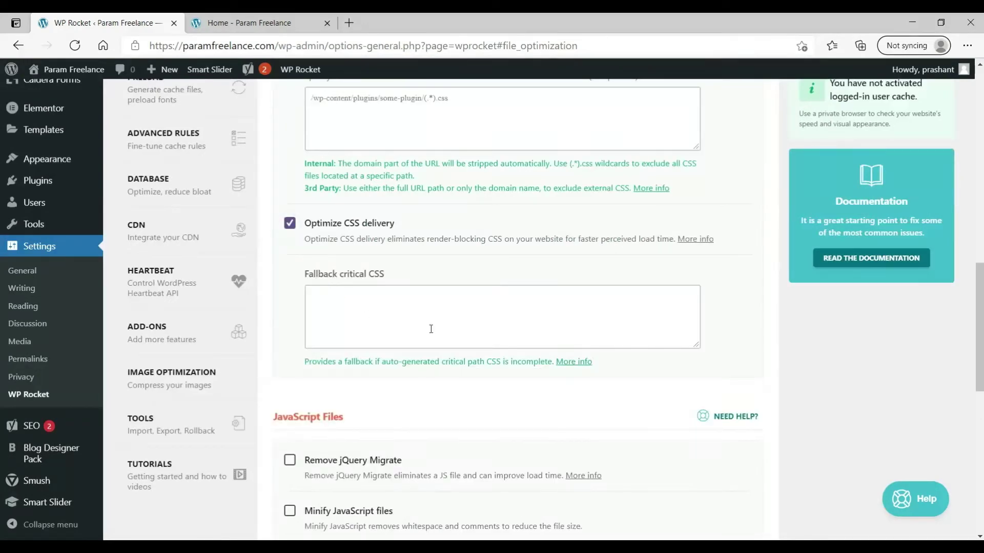
Enable Remove jQuery Migrate, Minify JavaScript files and Combine JavaScript files in the JavaScript Files settings.
scroll(358, 323, "down", 3)
left_click(290, 315)
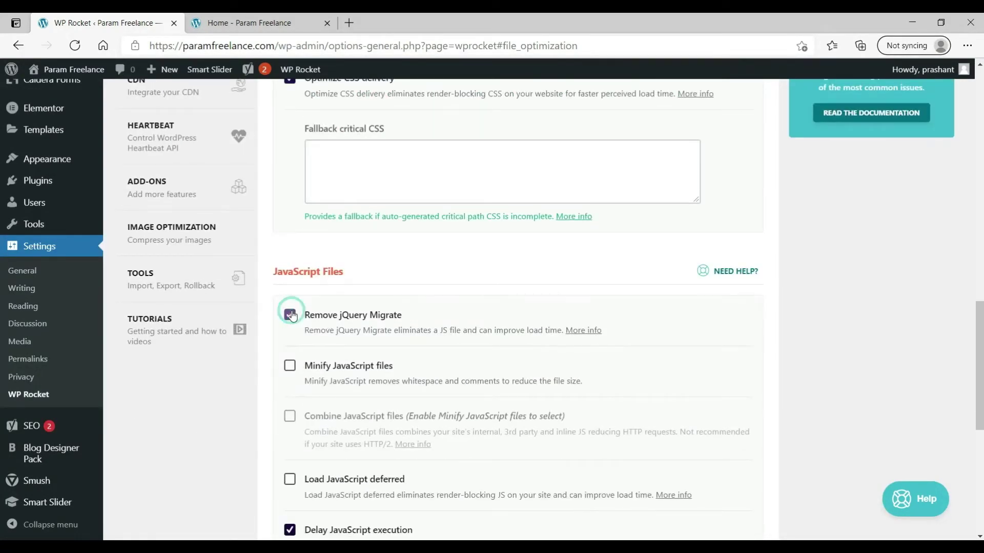
left_click(290, 365)
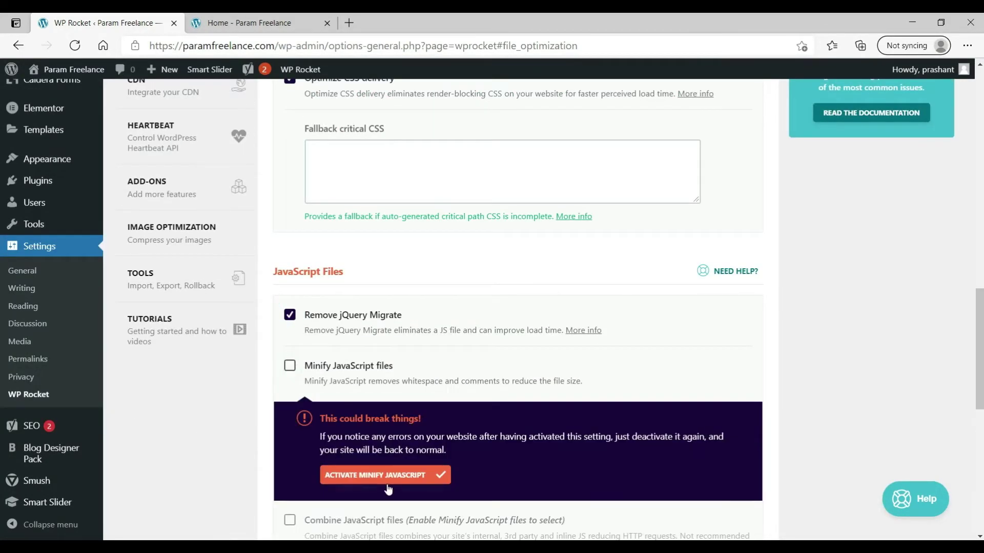
left_click(386, 477)
scroll(468, 303, "down", 5)
left_click(290, 127)
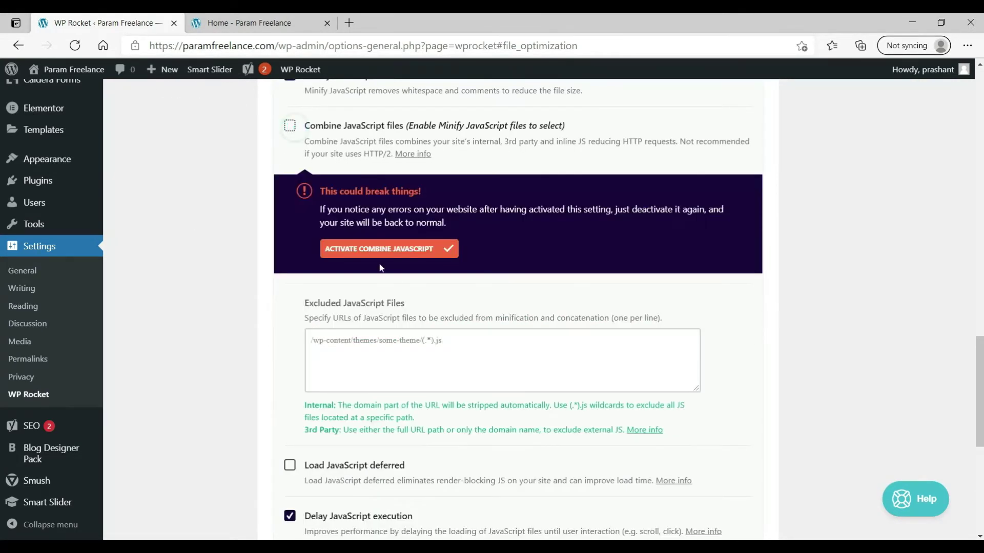
left_click(403, 249)
Enable Load JavaScript deferred with Safe Mode for jQuery and save the File Optimization settings.
scroll(403, 262, "down", 5)
scroll(375, 272, "up", 5)
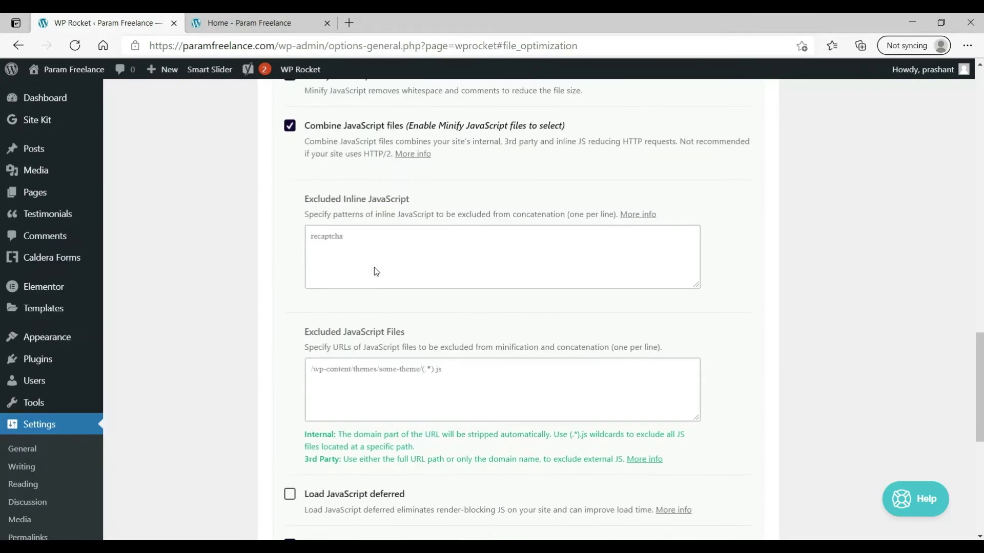
scroll(375, 267, "down", 4)
left_click(290, 276)
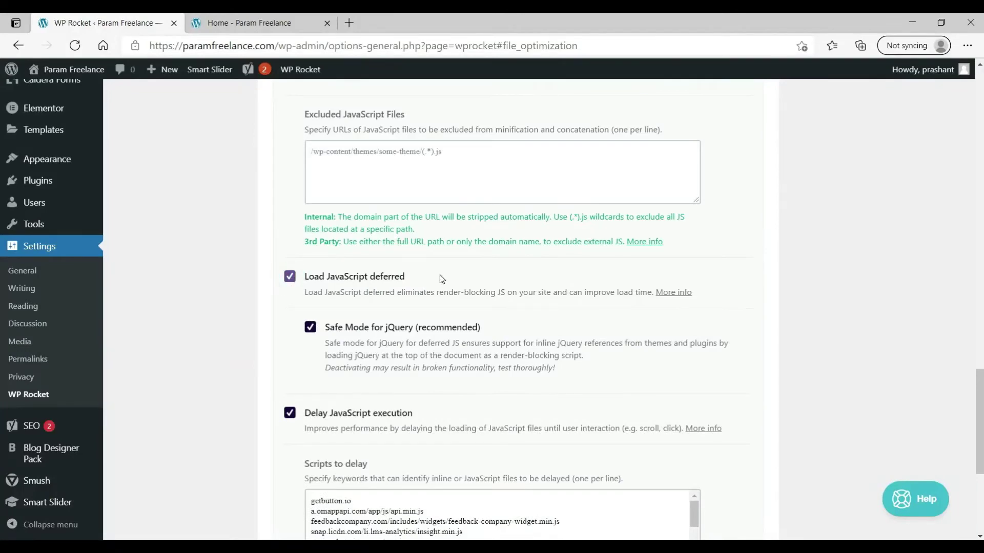
scroll(441, 279, "down", 3)
left_click(319, 459)
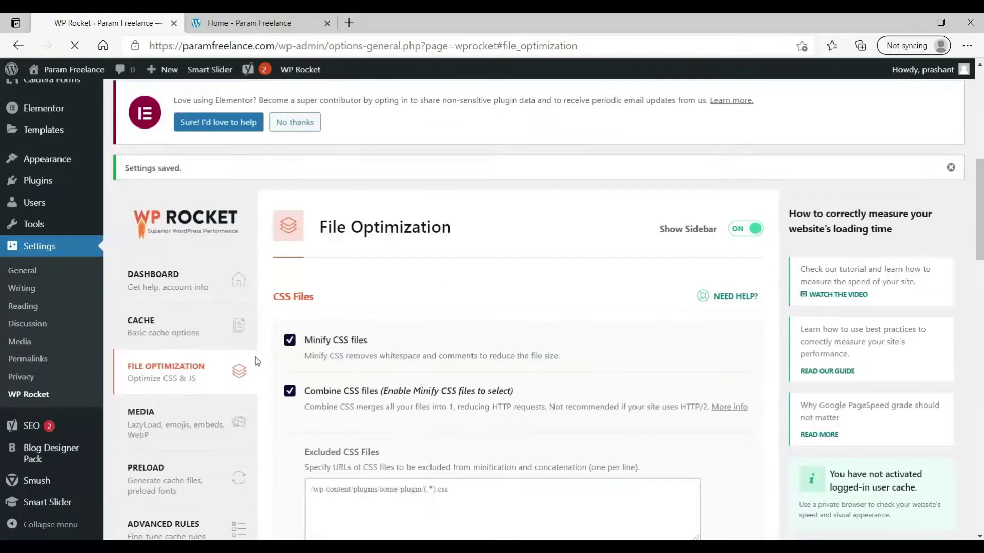
Examine WP Rocket's Media settings for LazyLoad, emoji and embeds, and its Preload settings.
left_click(165, 283)
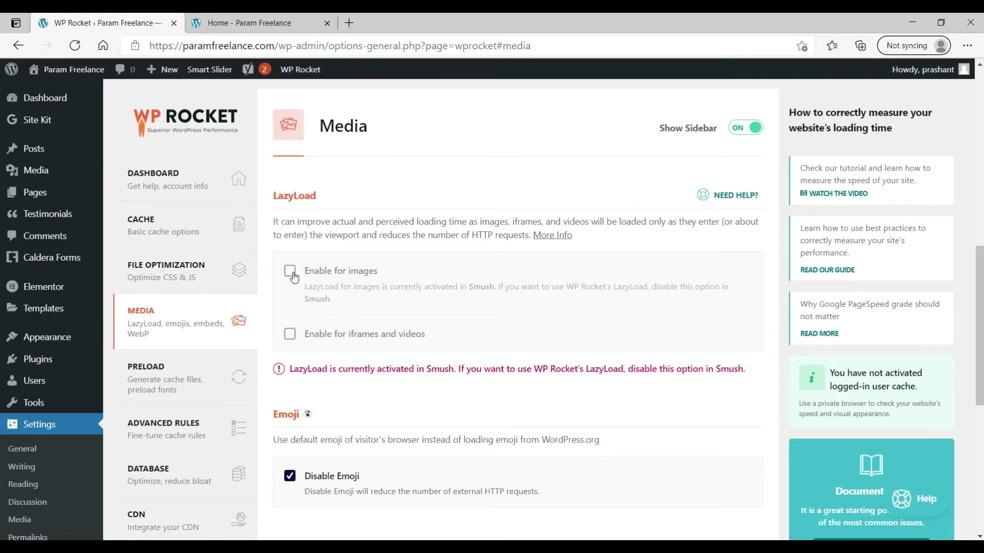
scroll(448, 300, "down", 3)
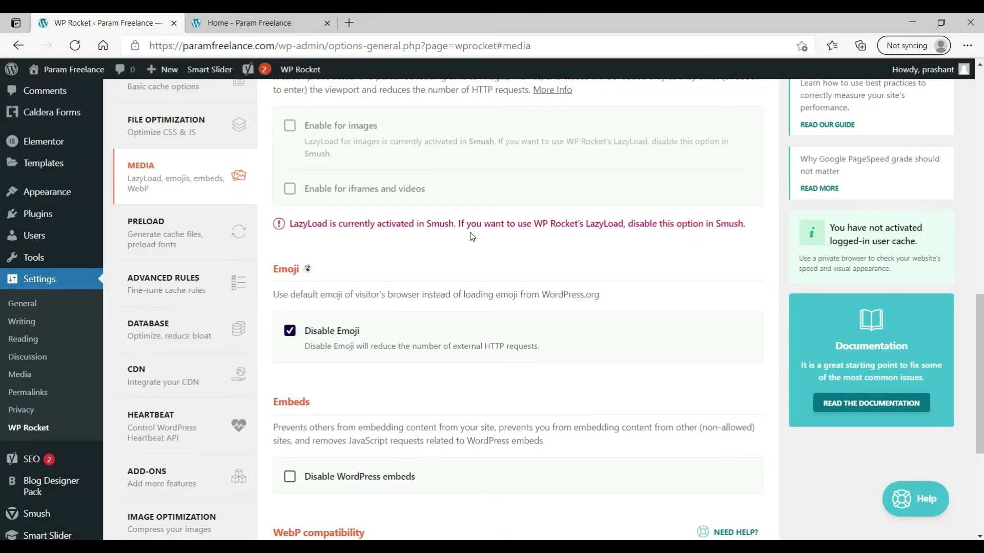
scroll(608, 218, "down", 3)
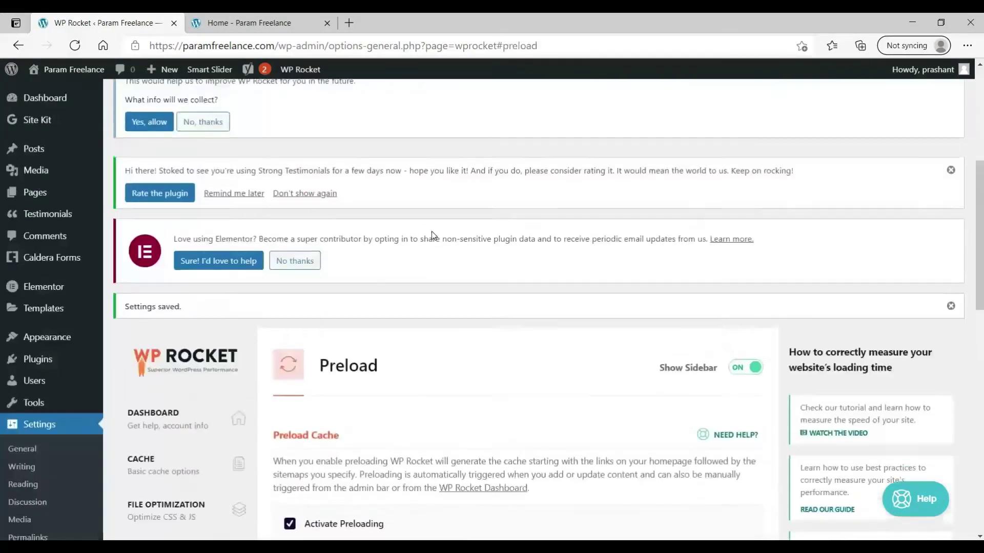
scroll(431, 231, "up", 5)
scroll(431, 231, "down", 10)
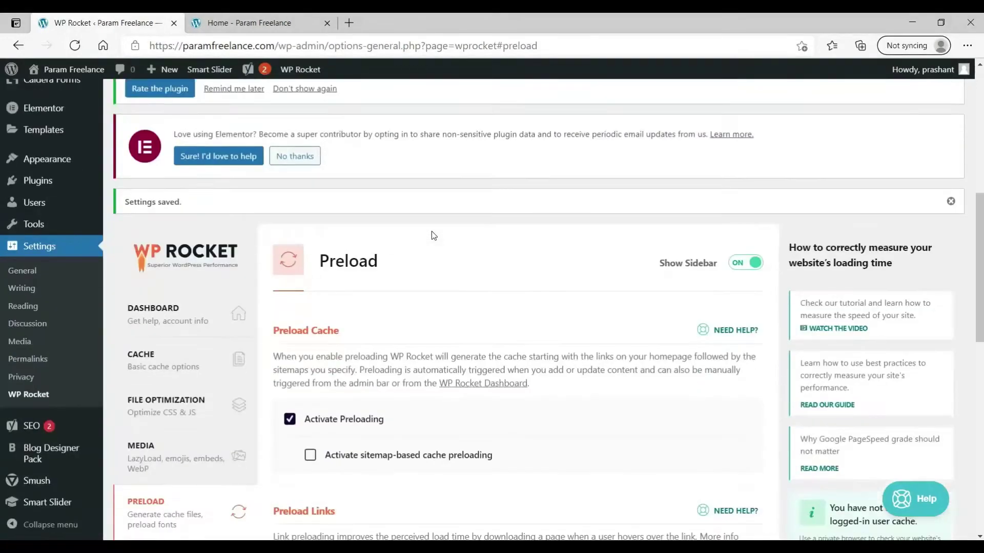
left_click(143, 271)
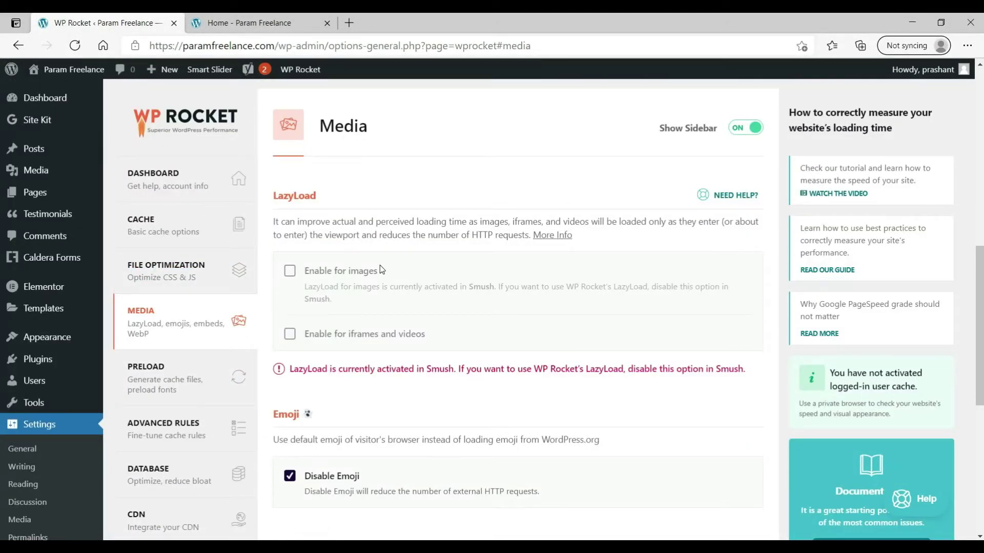
Clear the WP Rocket cache and reload the paramfreelance.com home page.
scroll(380, 265, "up", 10)
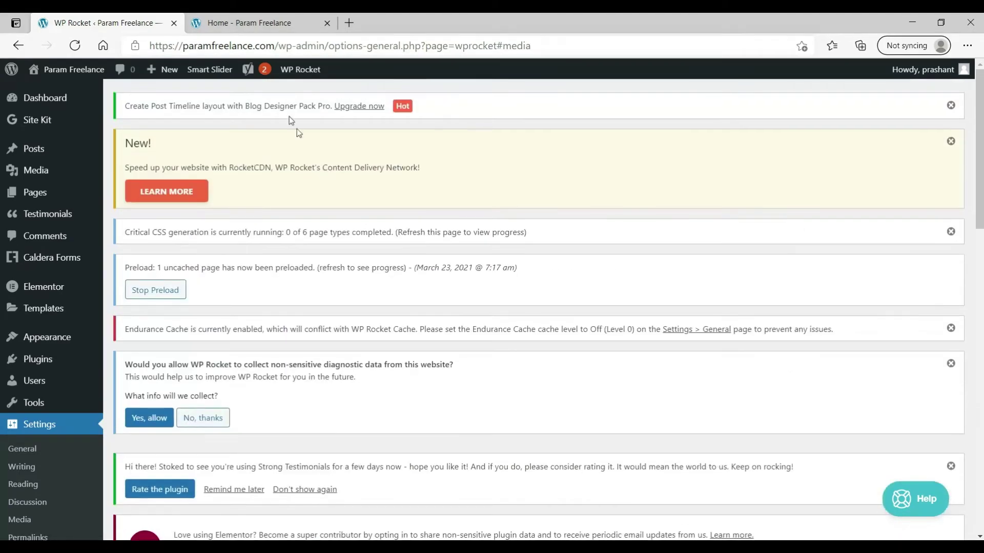
mouse_move(302, 72)
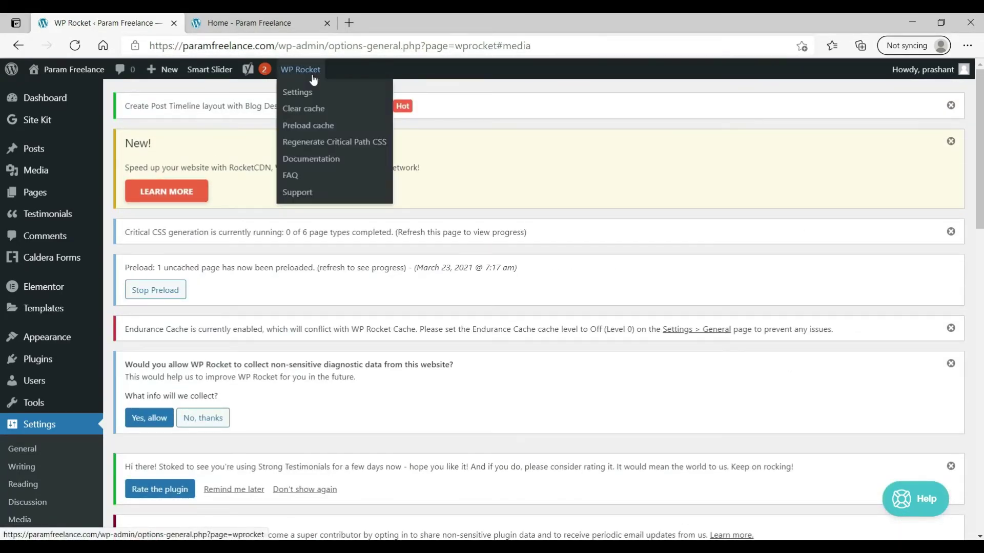
left_click(317, 108)
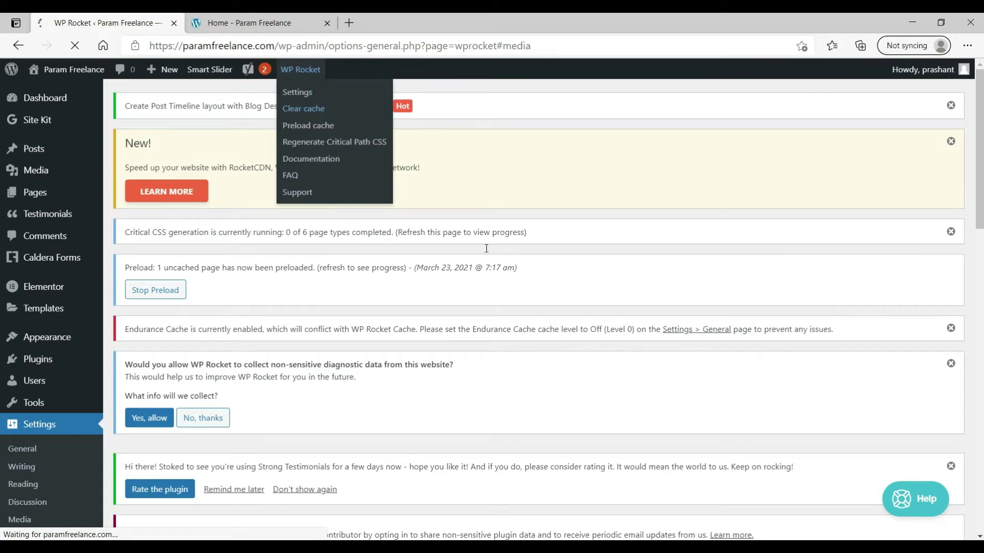
left_click(254, 25)
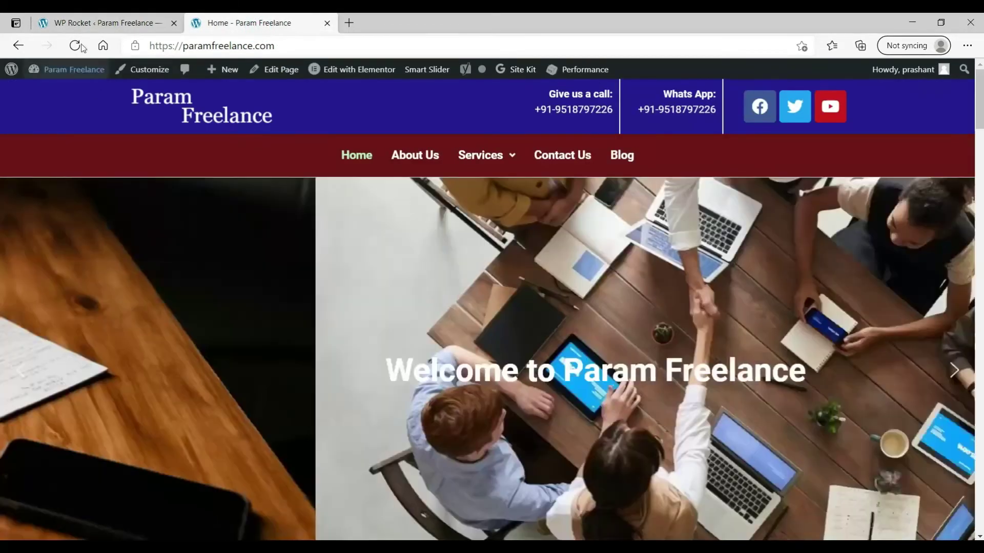
left_click(75, 46)
left_click(92, 30)
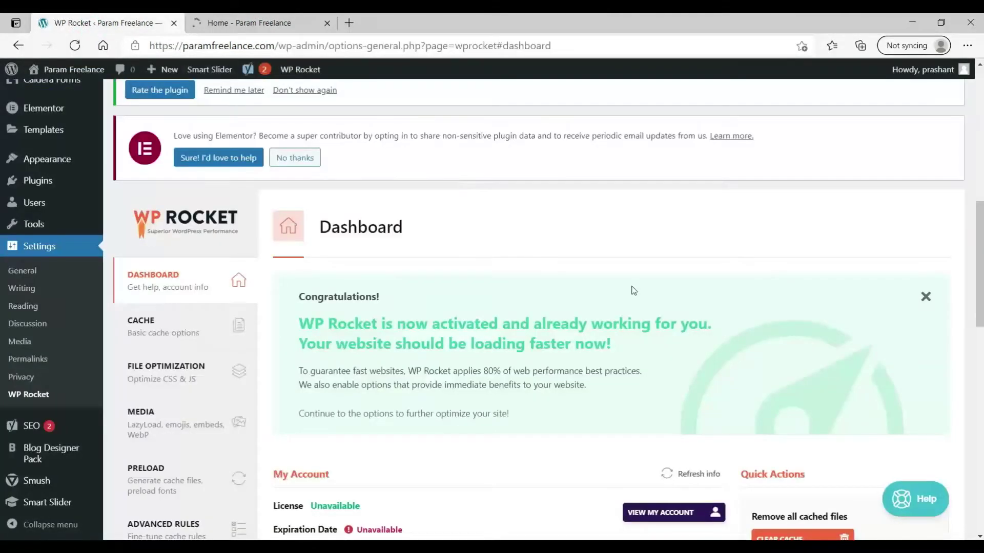
left_click(230, 29)
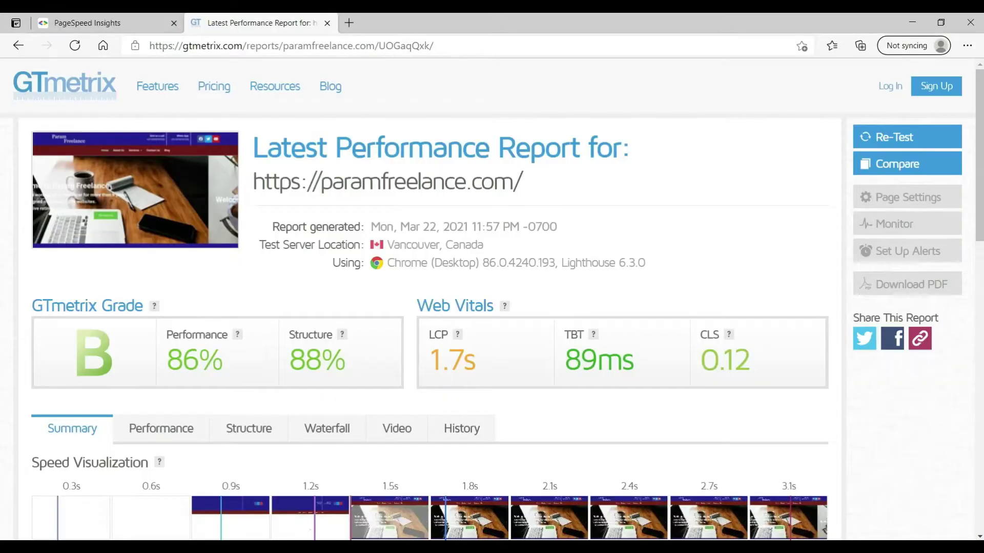
Re-test paramfreelance.com in GTmetrix and PageSpeed Insights, and view the desktop PageSpeed result.
left_click(895, 141)
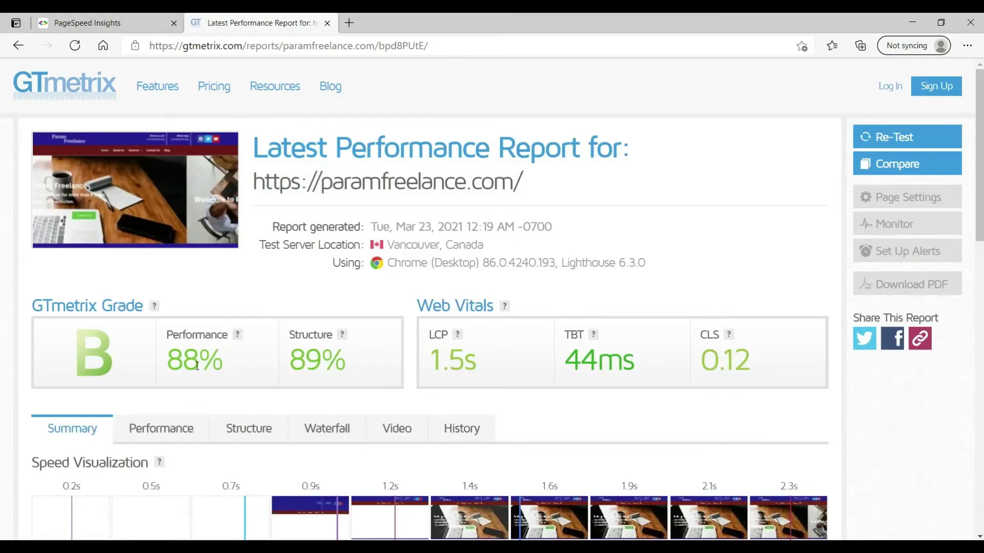
left_click(58, 20)
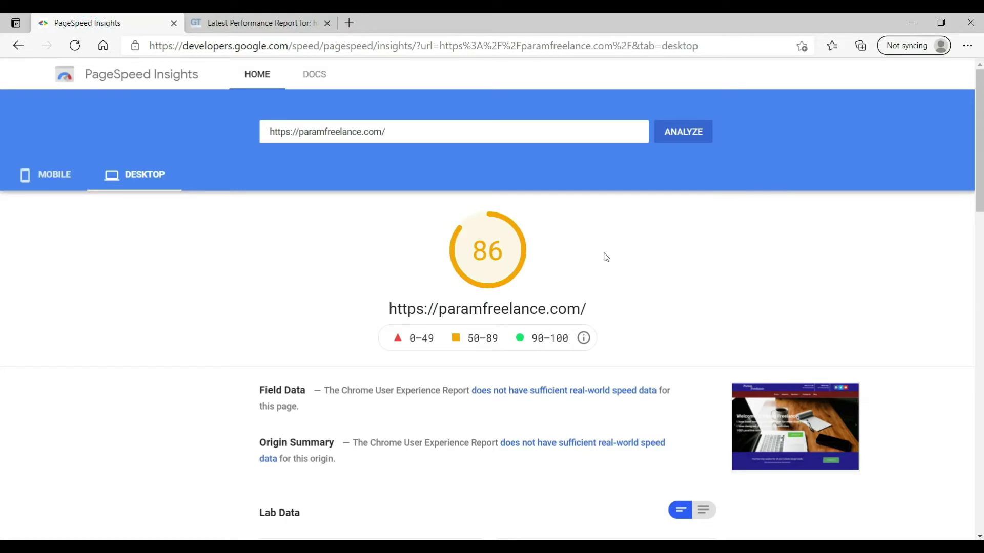
left_click(688, 129)
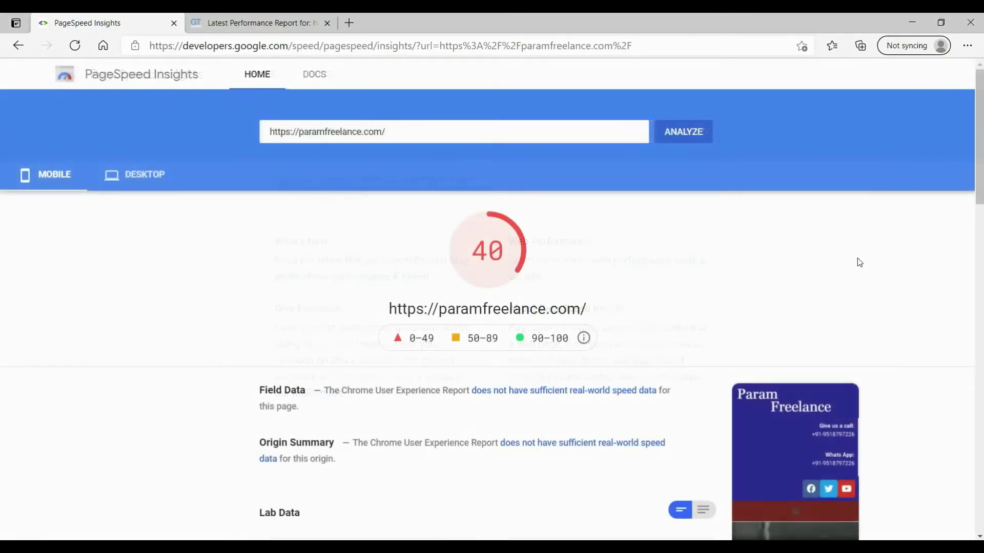
left_click(148, 175)
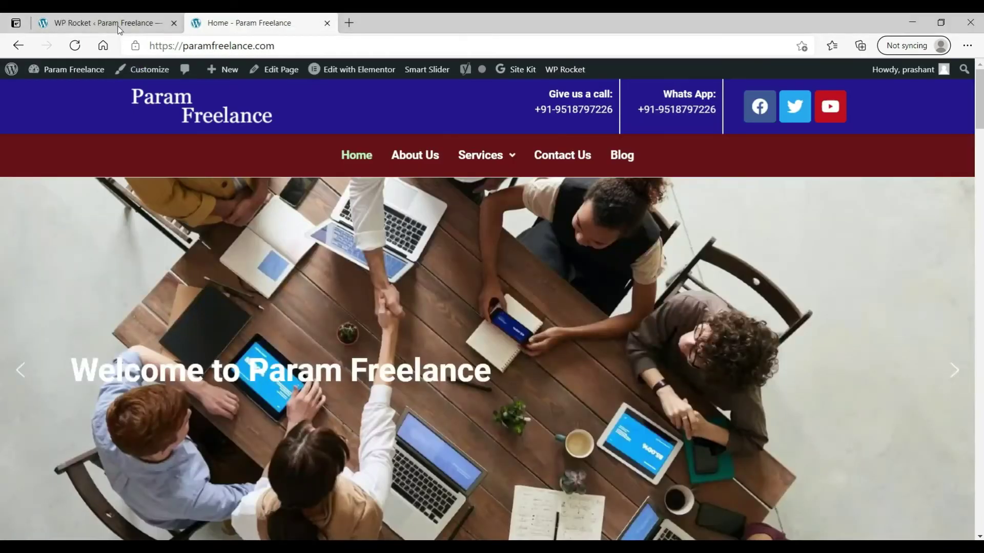
Deactivate the Lazy Load feature in the Smush plugin.
left_click(119, 25)
scroll(615, 248, "down", 5)
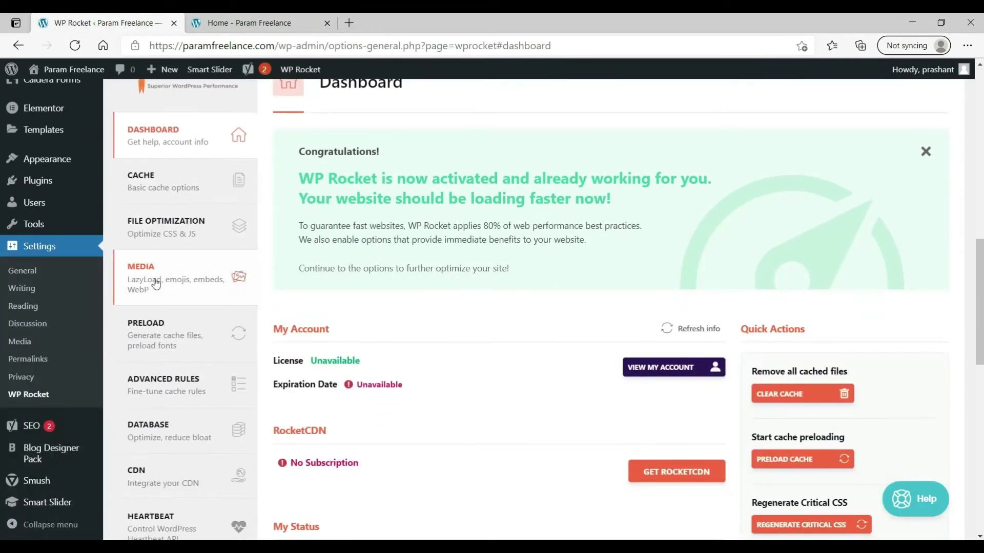
scroll(149, 430, "down", 3)
left_click(20, 478)
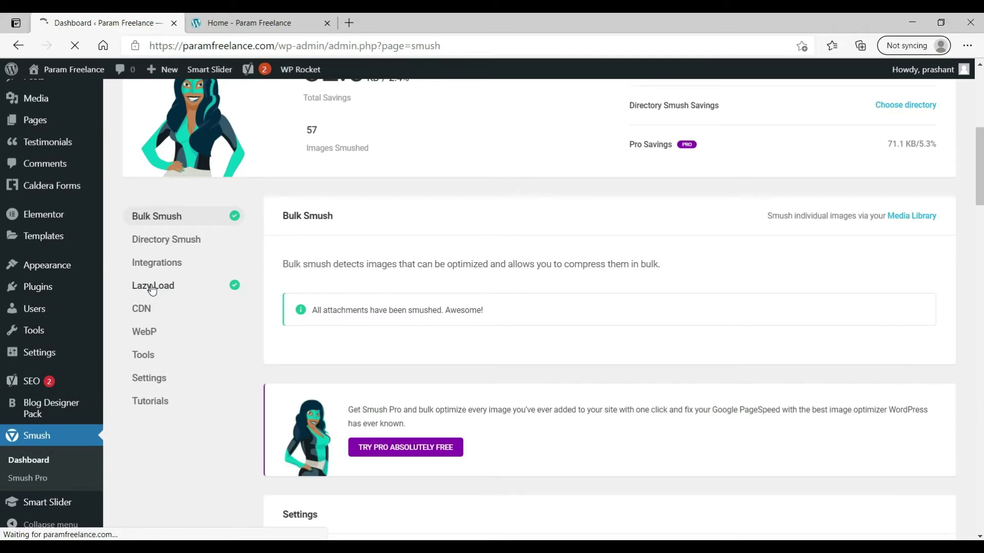
left_click(152, 287)
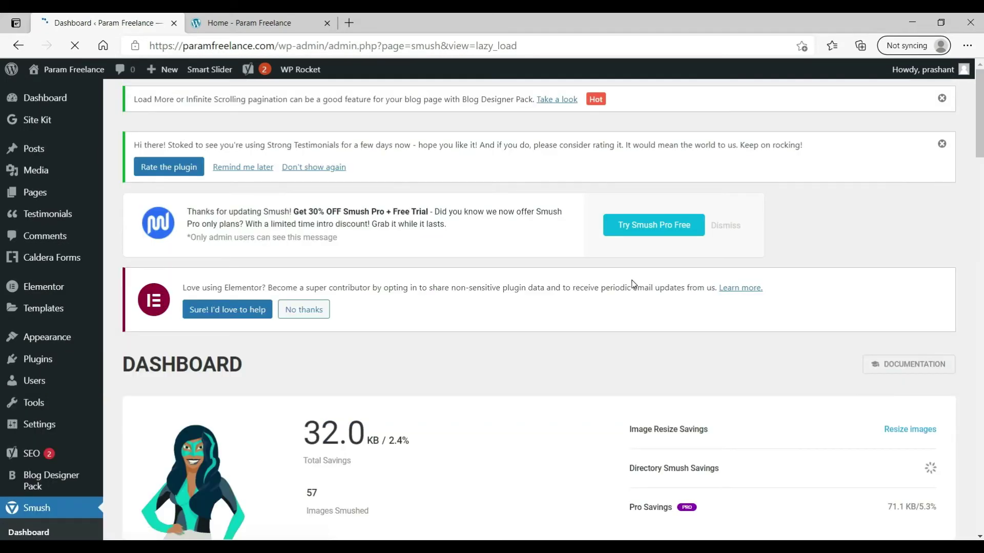
scroll(632, 285, "down", 3)
scroll(435, 248, "down", 3)
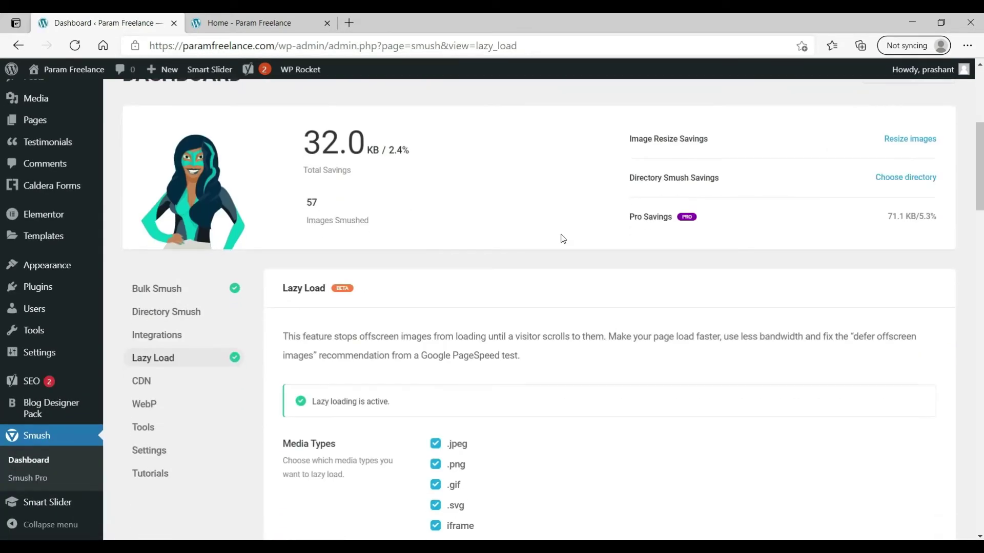
scroll(562, 238, "down", 3)
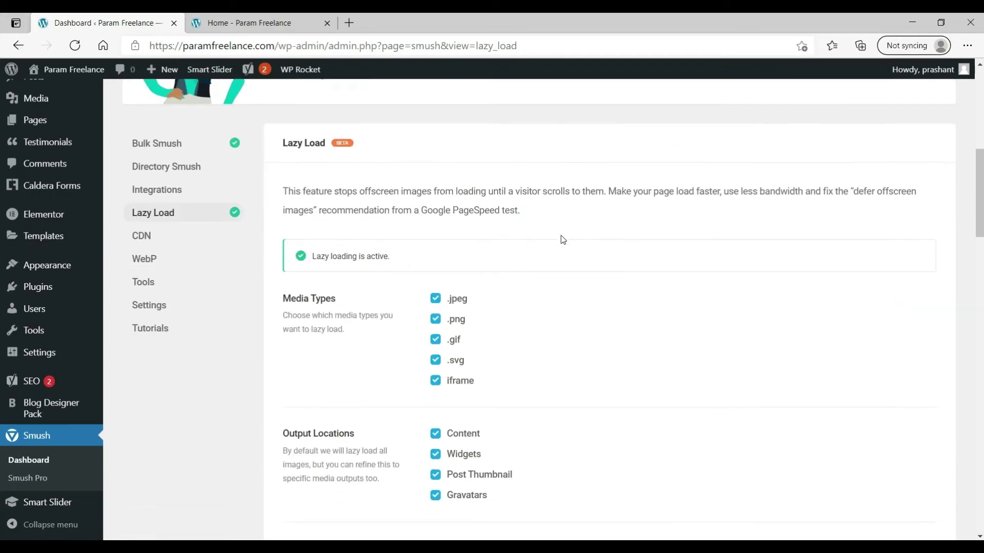
scroll(563, 238, "down", 10)
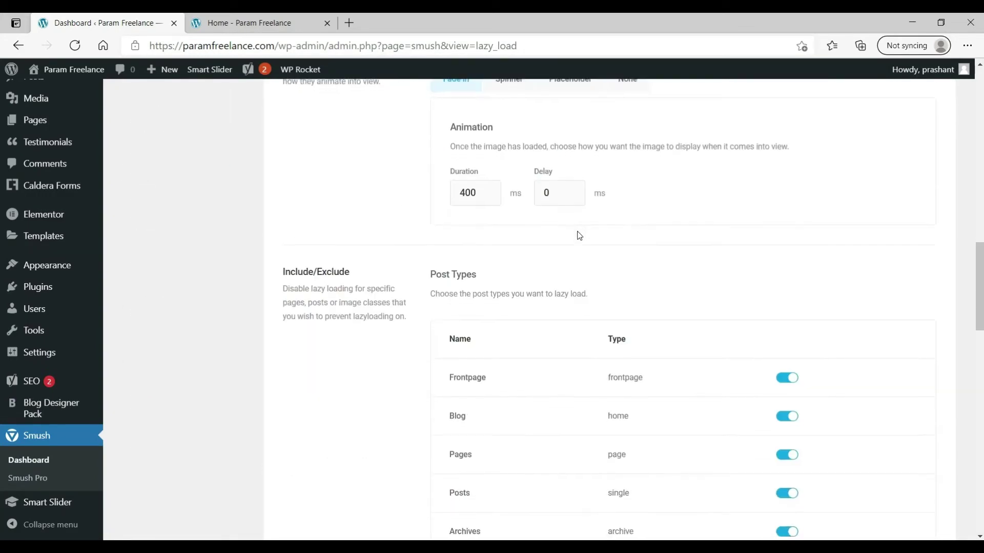
scroll(579, 236, "down", 15)
left_click(456, 296)
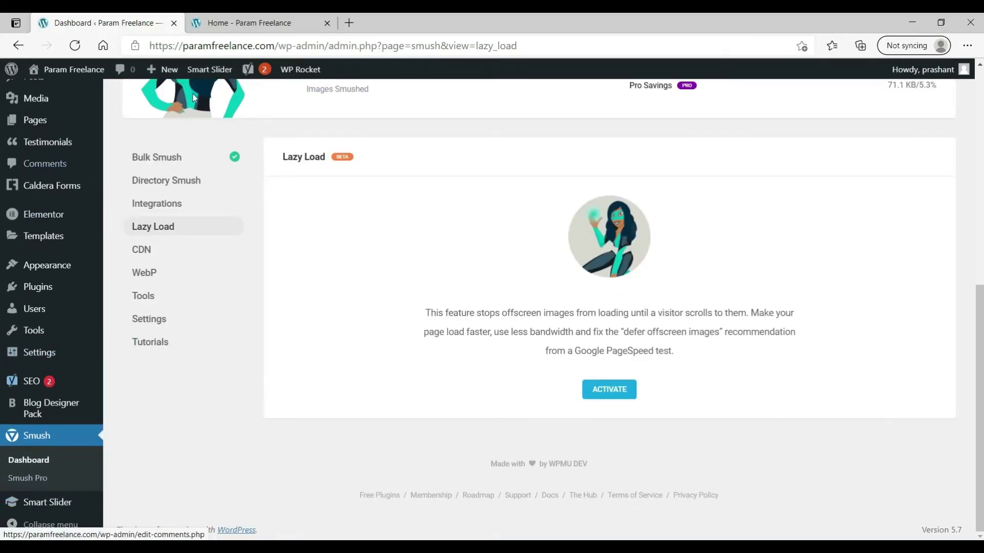
Enable WP Rocket's LazyLoad for images, iframes and videos, with YouTube iframes replaced by a preview image, and save the Media settings.
mouse_move(301, 70)
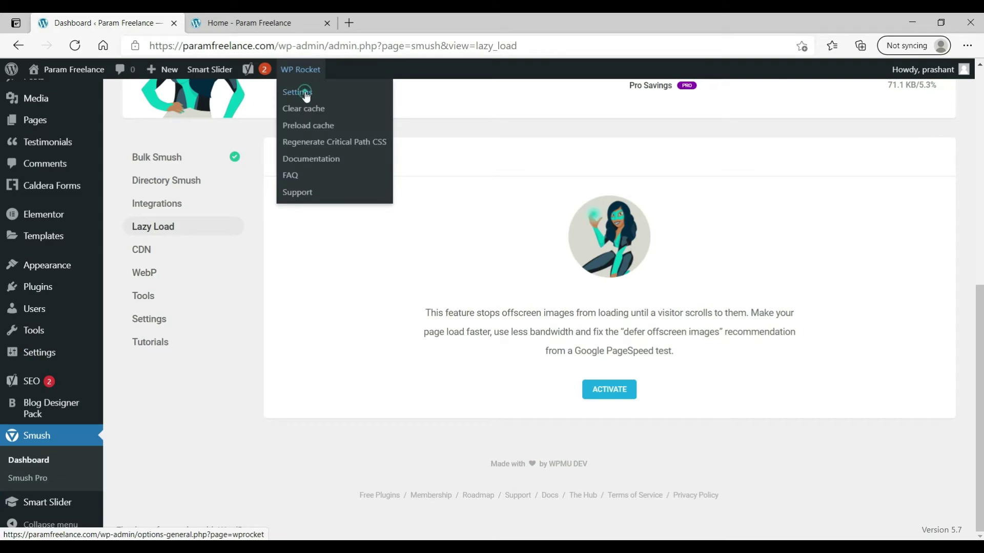
left_click(306, 95)
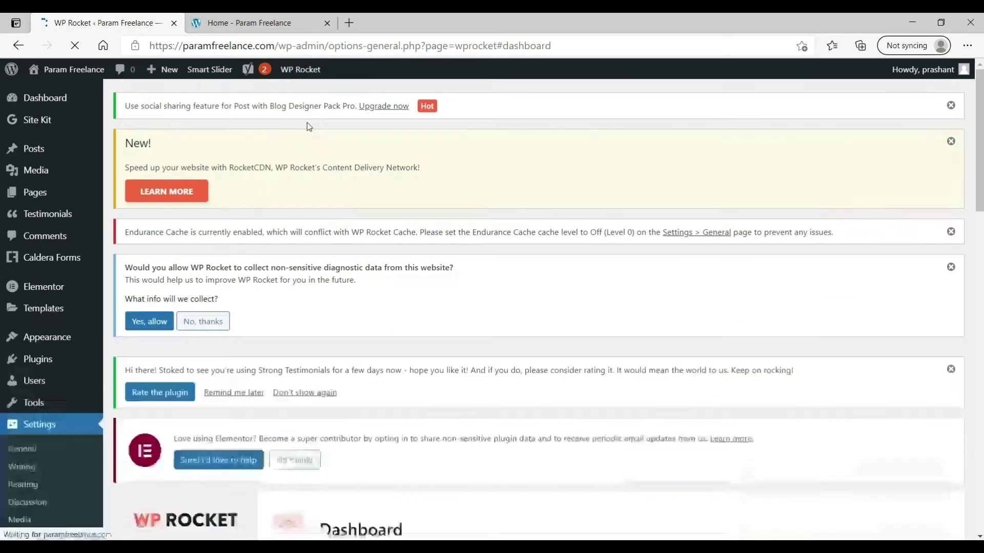
scroll(306, 122, "down", 10)
left_click(168, 219)
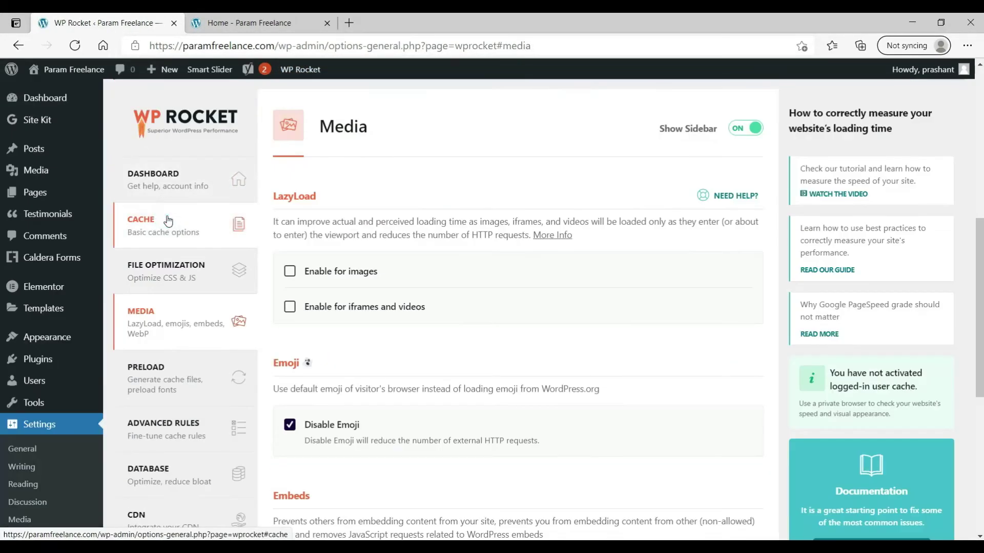
left_click(290, 271)
left_click(290, 307)
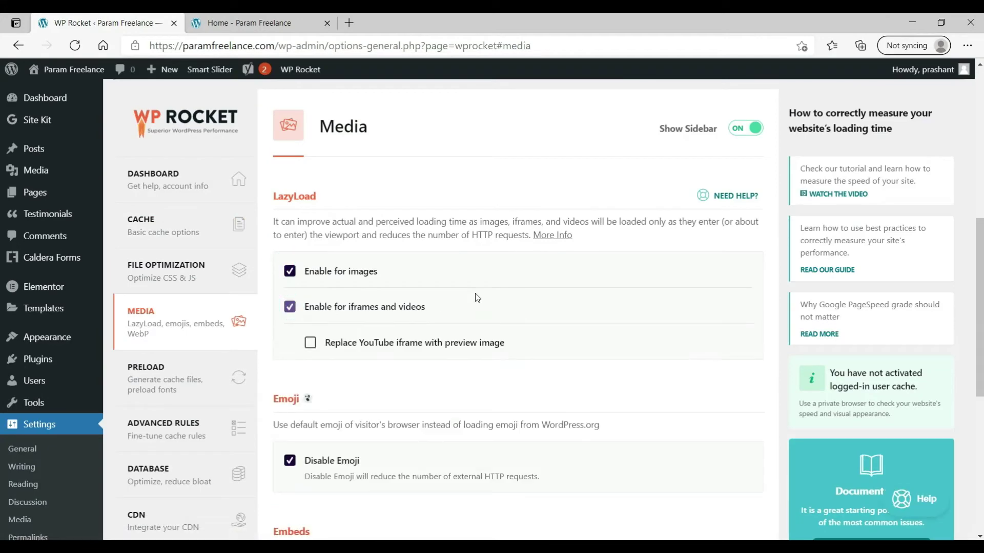
scroll(477, 298, "down", 2)
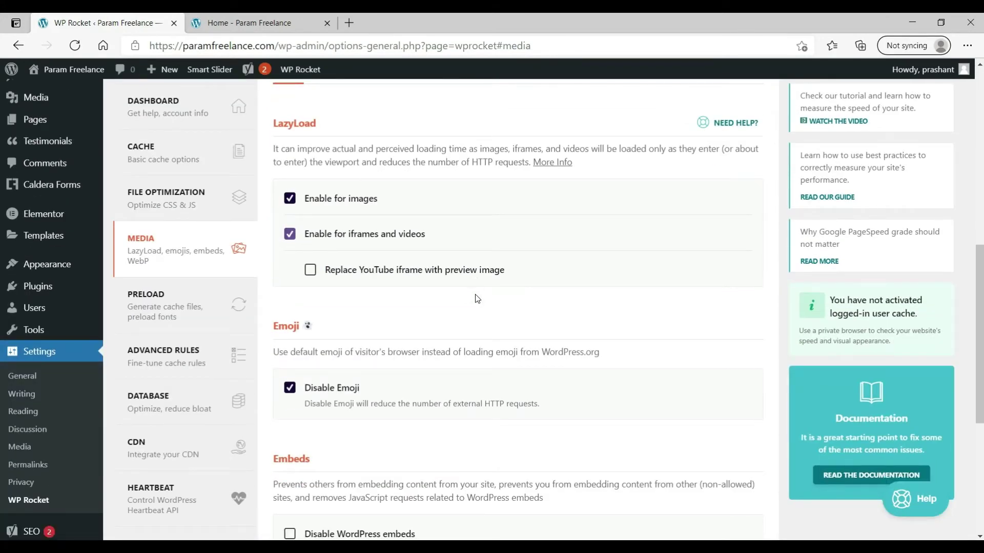
left_click(310, 269)
scroll(763, 385, "down", 5)
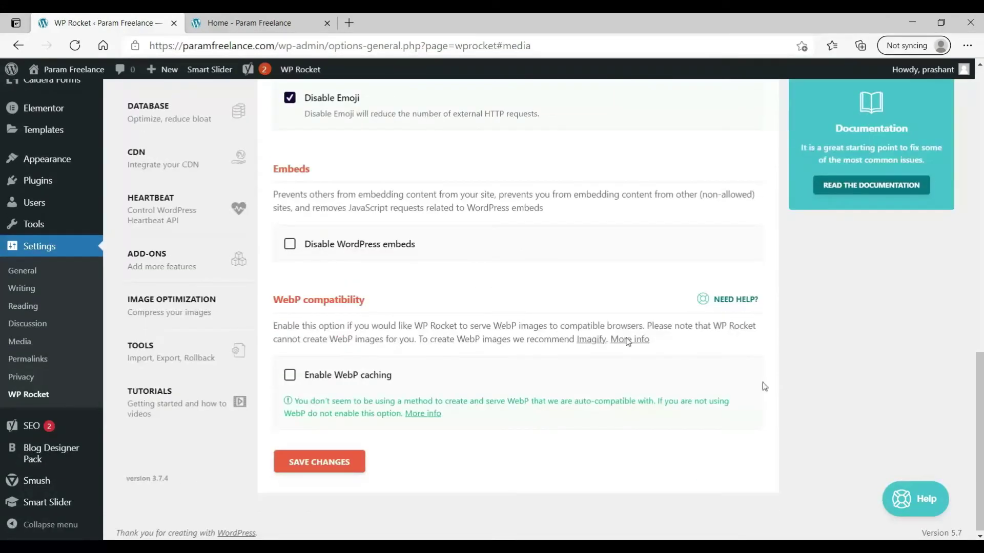
left_click(312, 465)
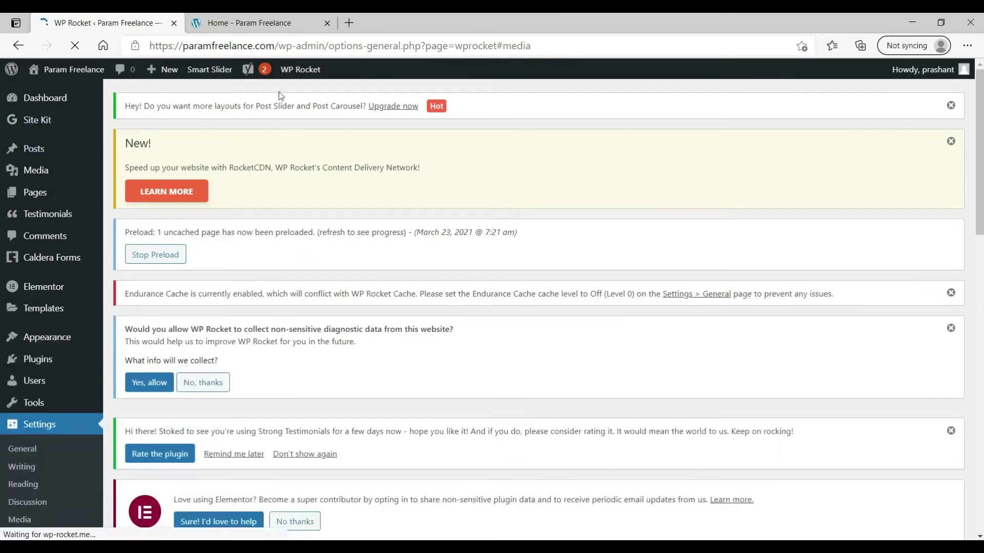
Clear the WP Rocket cache again and rerun the PageSpeed Insights and GTmetrix tests for paramfreelance.com.
mouse_move(308, 83)
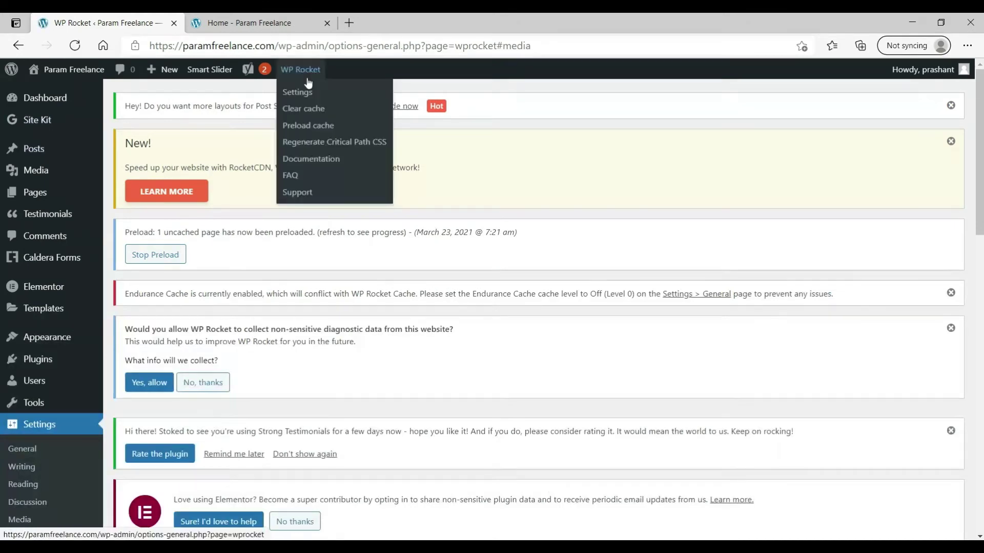
left_click(308, 109)
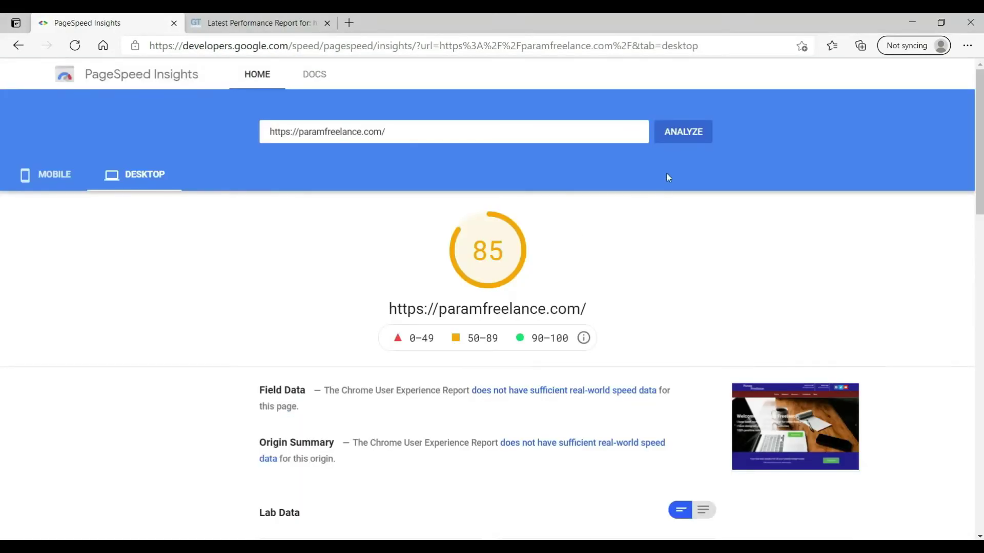
left_click(683, 132)
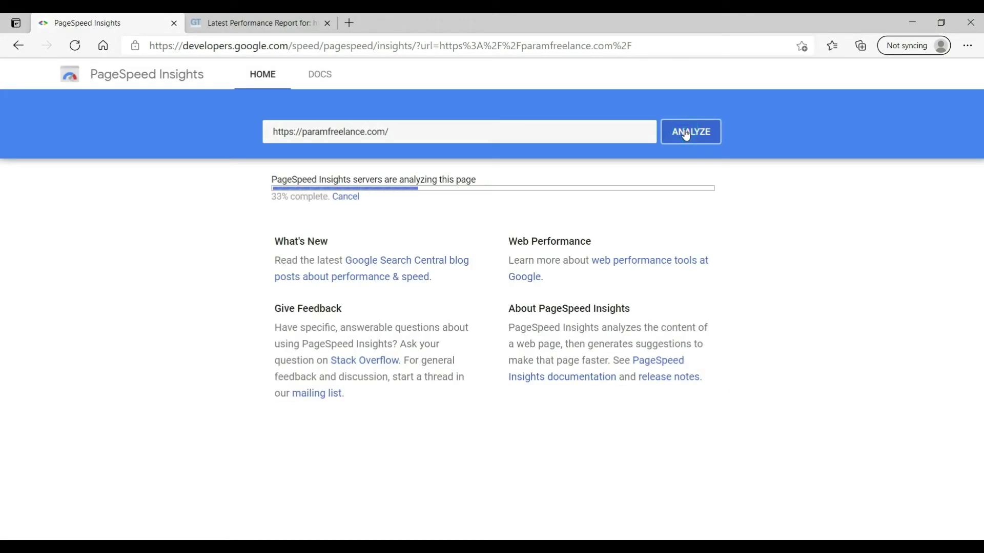
left_click(257, 25)
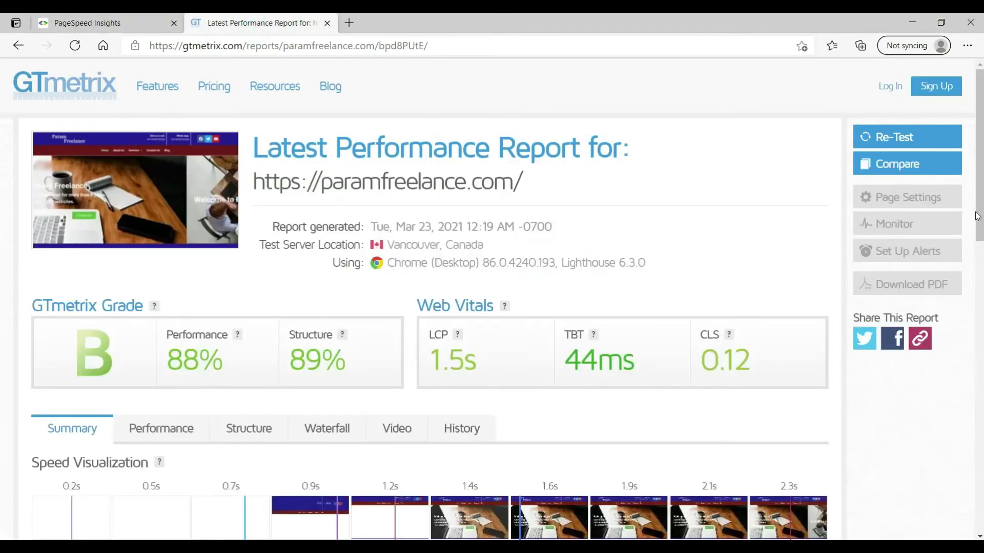
left_click(917, 147)
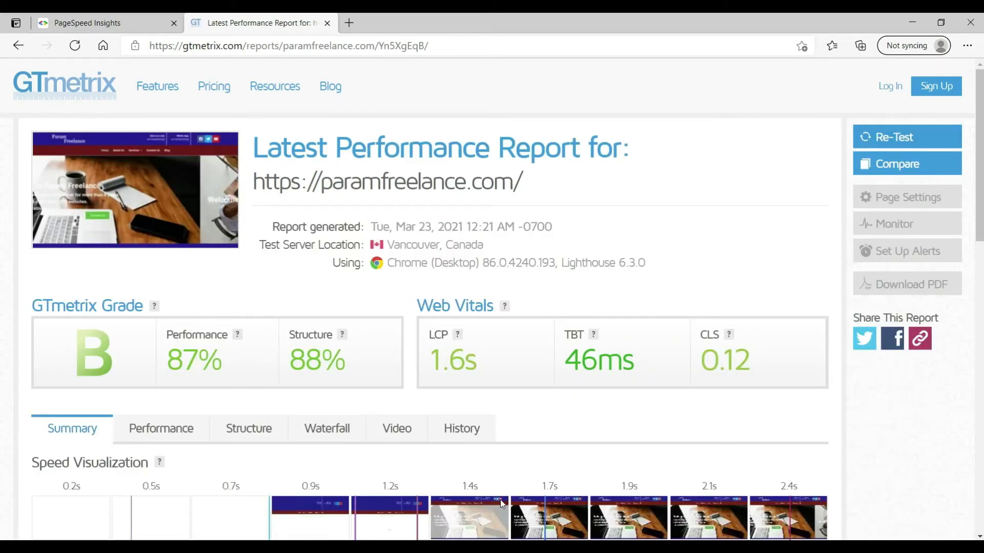
left_click(108, 24)
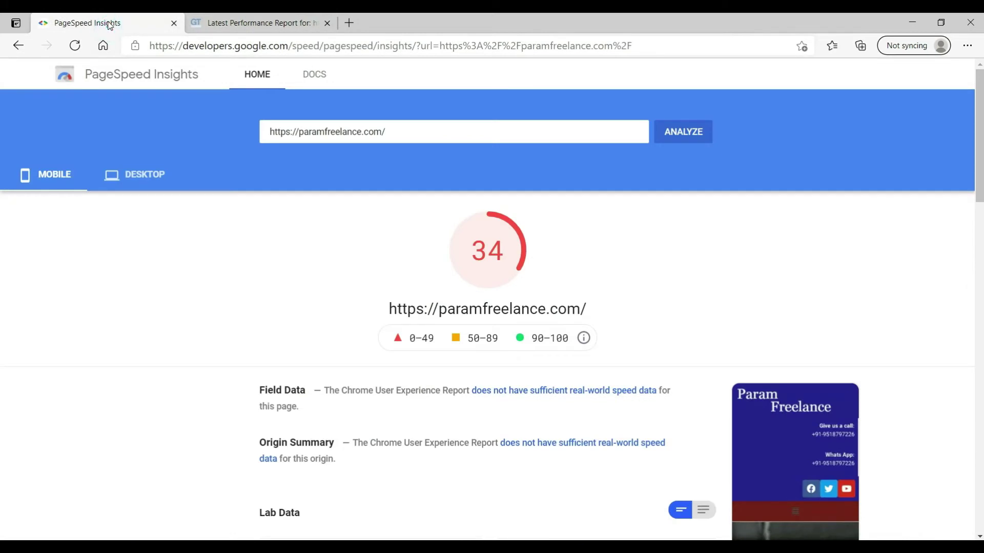
View the homepage's desktop PageSpeed result and copy the link of the Website Design service page from the paramfreelance.com site.
left_click(155, 173)
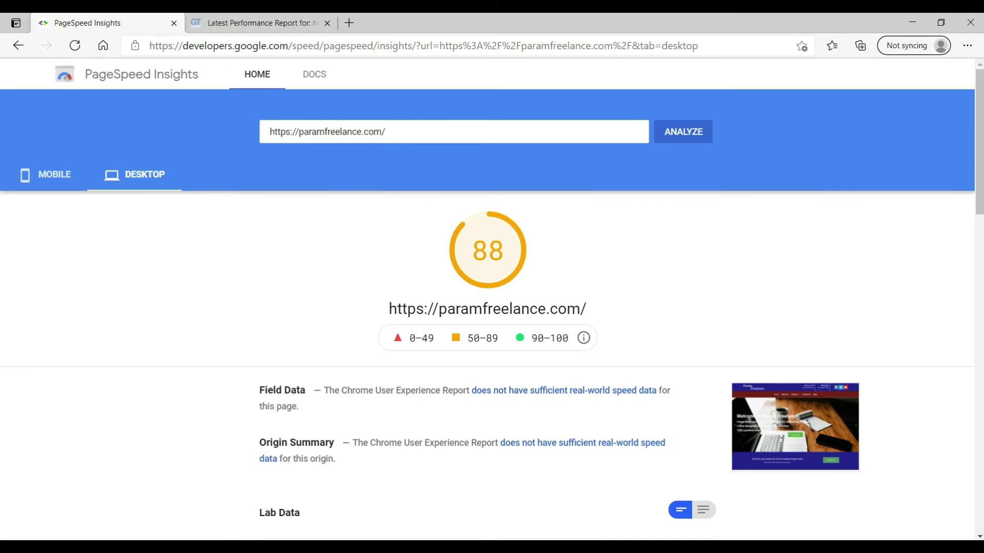
key("alt+Tab")
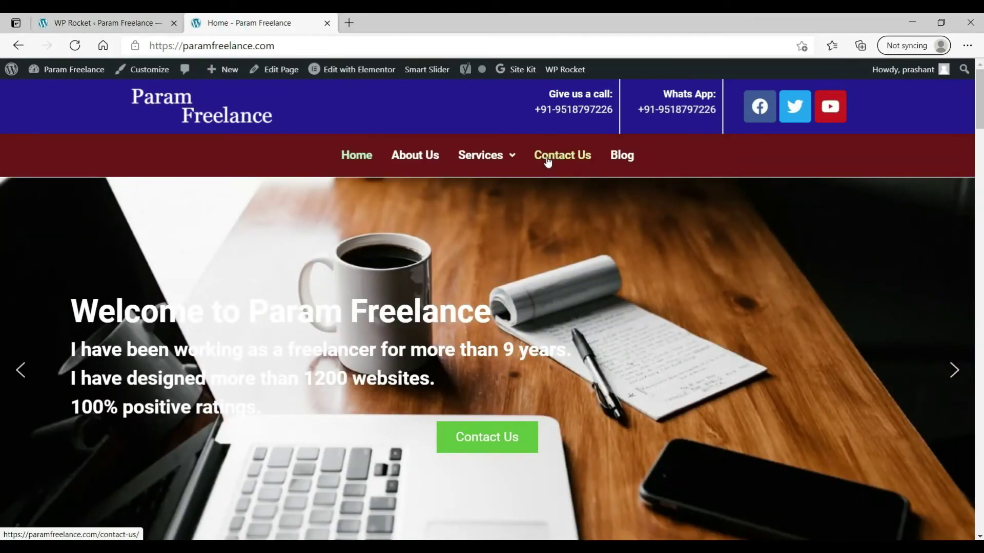
mouse_move(460, 158)
right_click(507, 183)
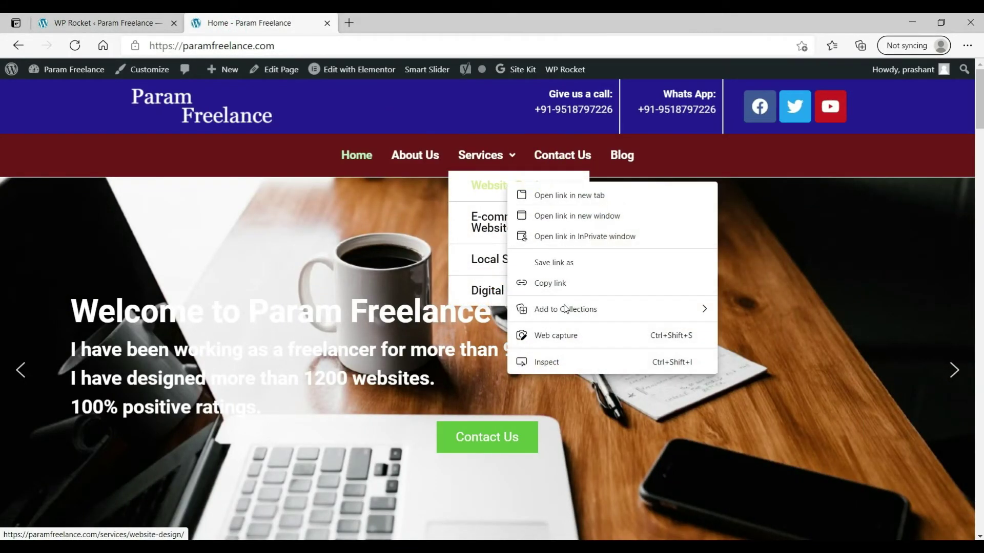
left_click(569, 284)
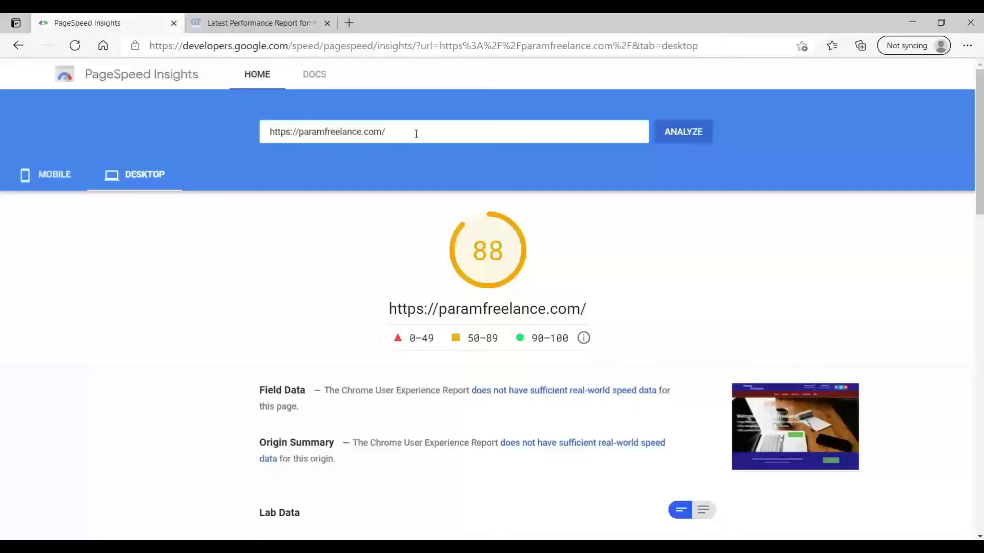
triple_click(416, 134)
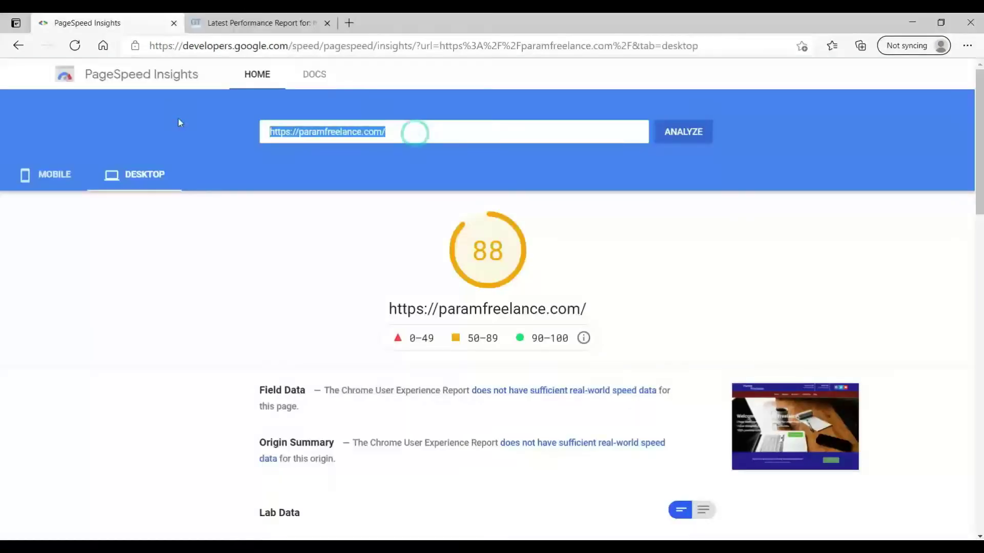
type("https://paramfreelance.com/services/website-design/")
left_click(683, 132)
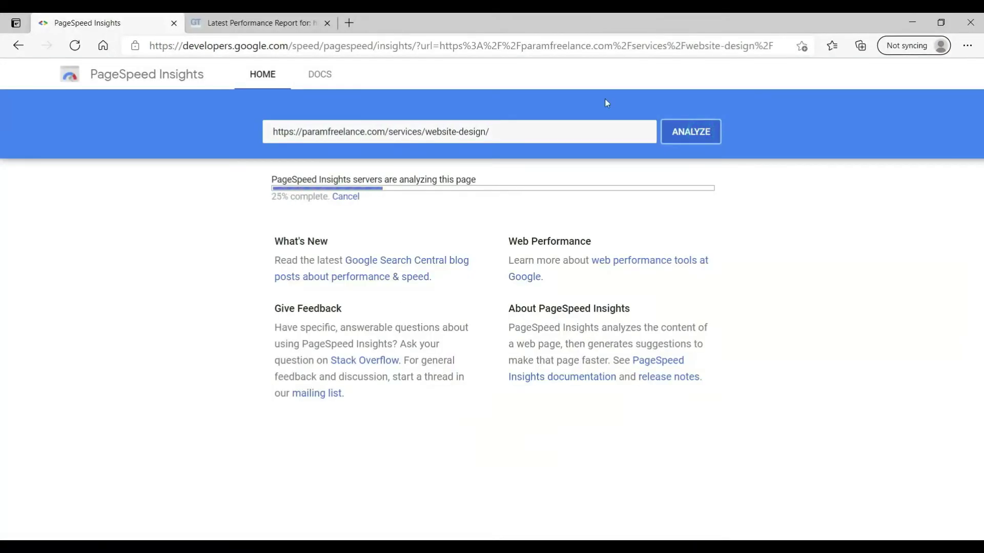
left_click(246, 23)
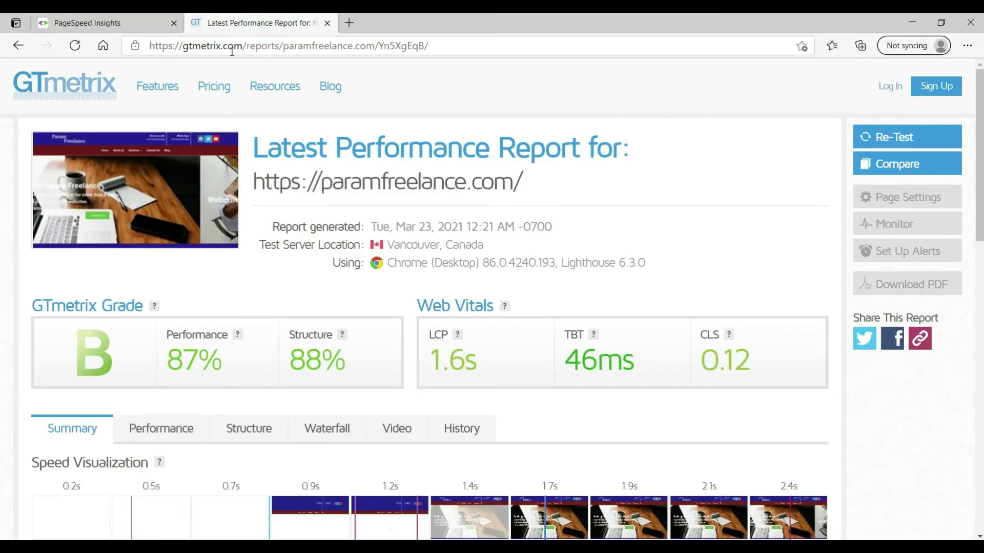
left_click(94, 85)
left_click(217, 413)
type("https://paramfreelance.com/services/website-design/")
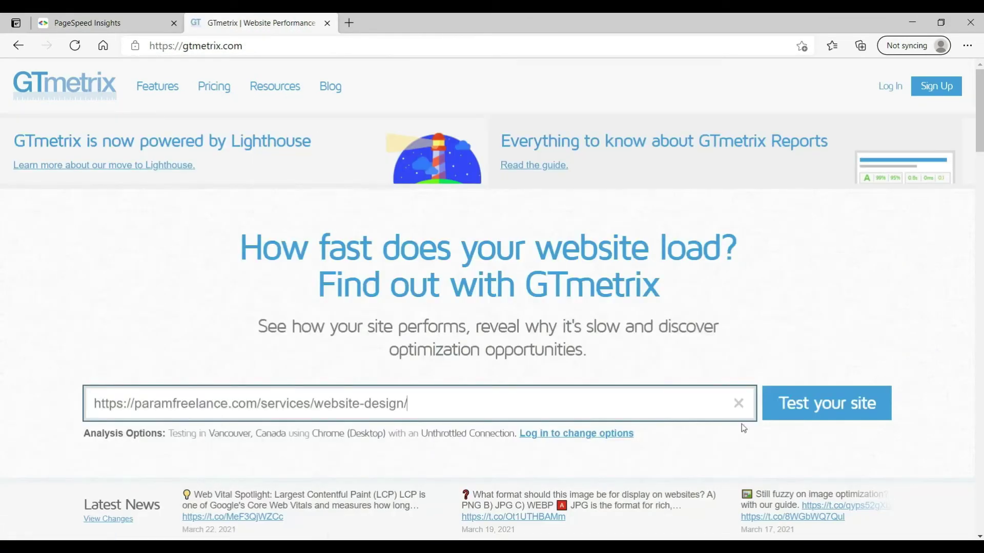
key("Return")
Review the Website Design page's desktop PageSpeed result and its GTmetrix performance report.
left_click(61, 17)
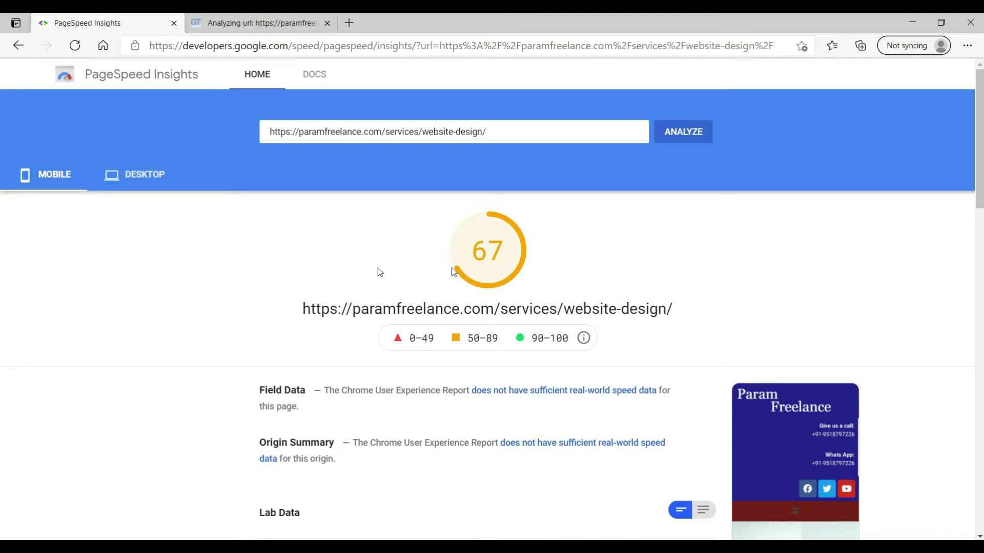
left_click(129, 190)
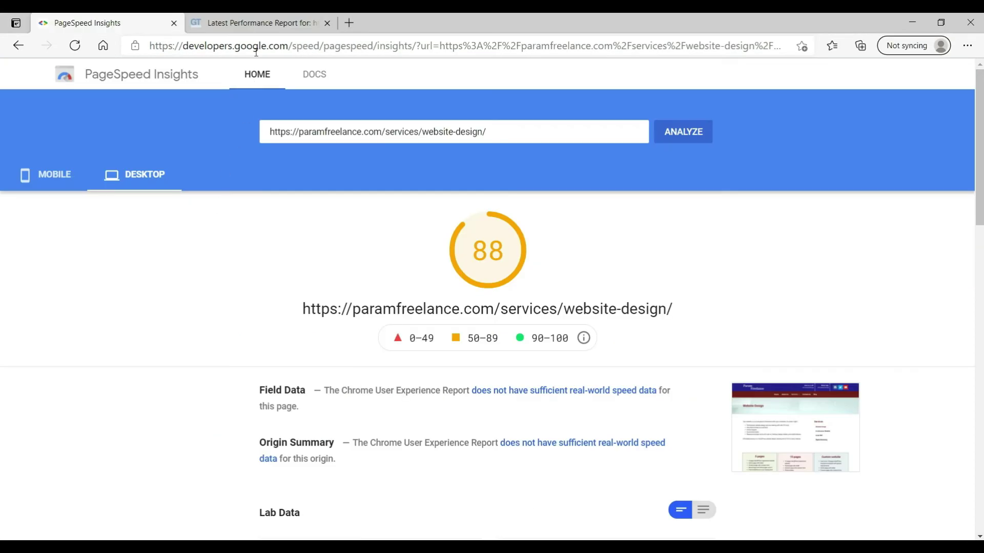
left_click(255, 23)
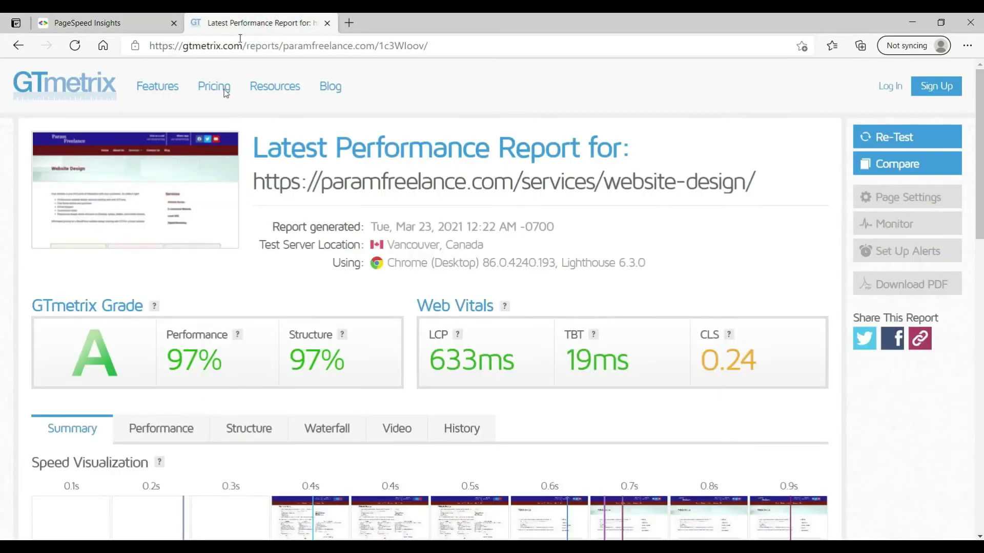